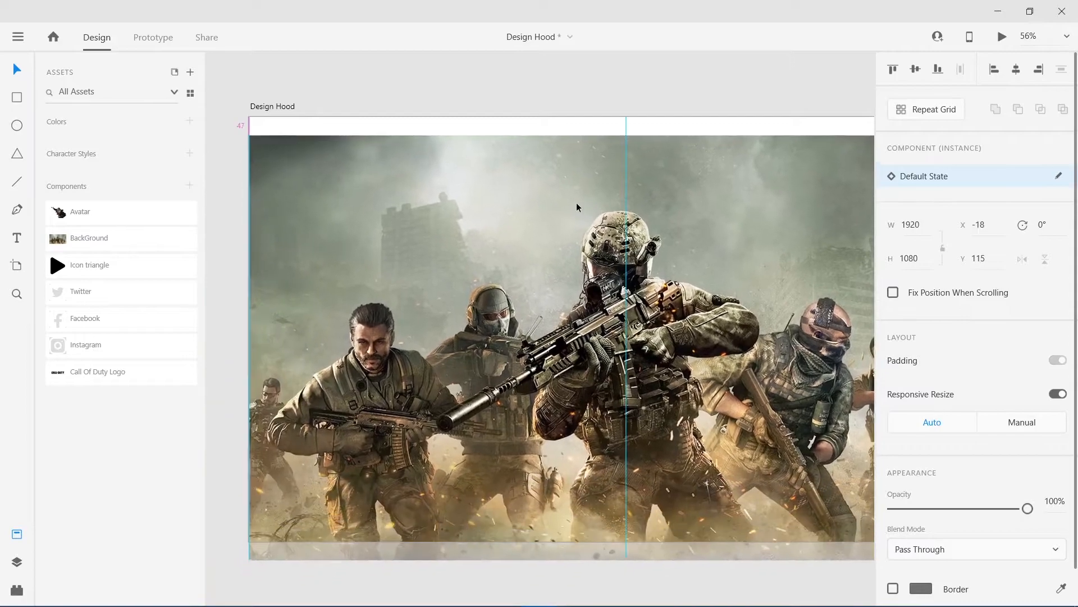
Position the soldiers background image at X 0, Y 0 so it covers the artboard exactly.
{"action": "left_click_drag", "start_coordinate": [678, 365], "coordinate": [637, 369]}
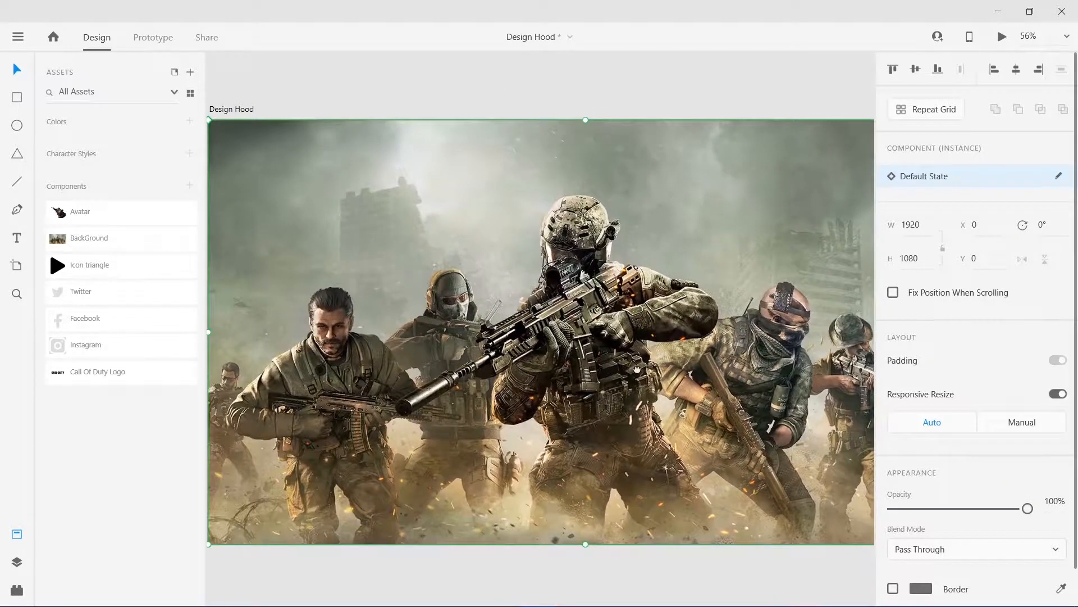
{"action": "left_click", "coordinate": [541, 89]}
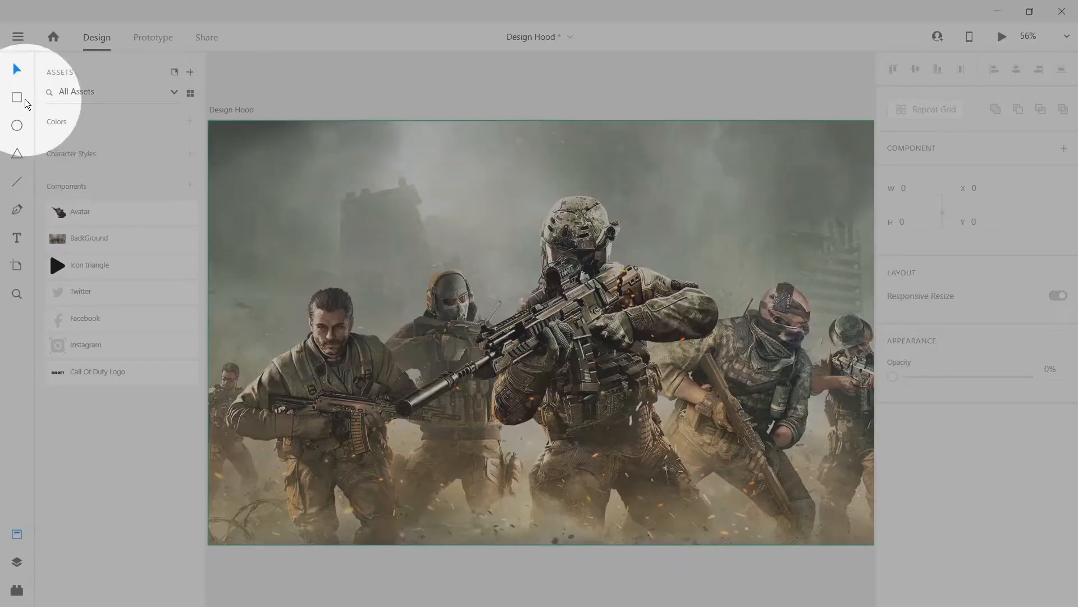
Draw a 1920 × 1080 rectangle over the whole artboard and fill it with black (#000000).
{"action": "left_click", "coordinate": [17, 97]}
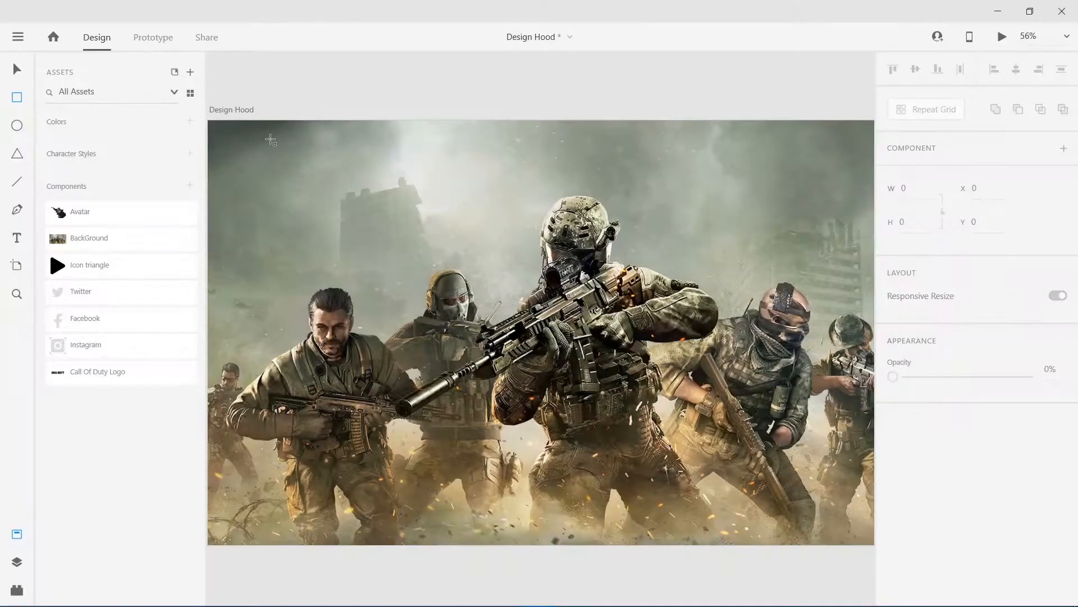
{"action": "left_click_drag", "start_coordinate": [294, 147], "coordinate": [340, 167]}
{"action": "left_click_drag", "start_coordinate": [251, 139], "coordinate": [840, 559]}
{"action": "left_click", "coordinate": [927, 553]}
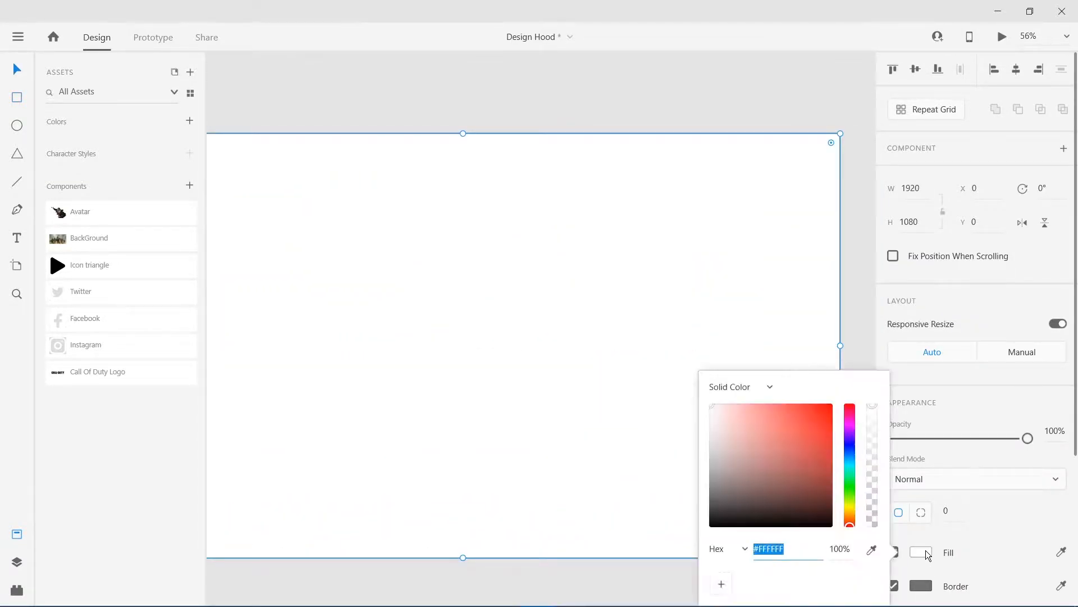
{"action": "mouse_move", "coordinate": [819, 485]}
{"action": "left_mouse_down"}
{"action": "mouse_move", "coordinate": [700, 510]}
{"action": "mouse_move", "coordinate": [684, 552]}
{"action": "left_mouse_up"}
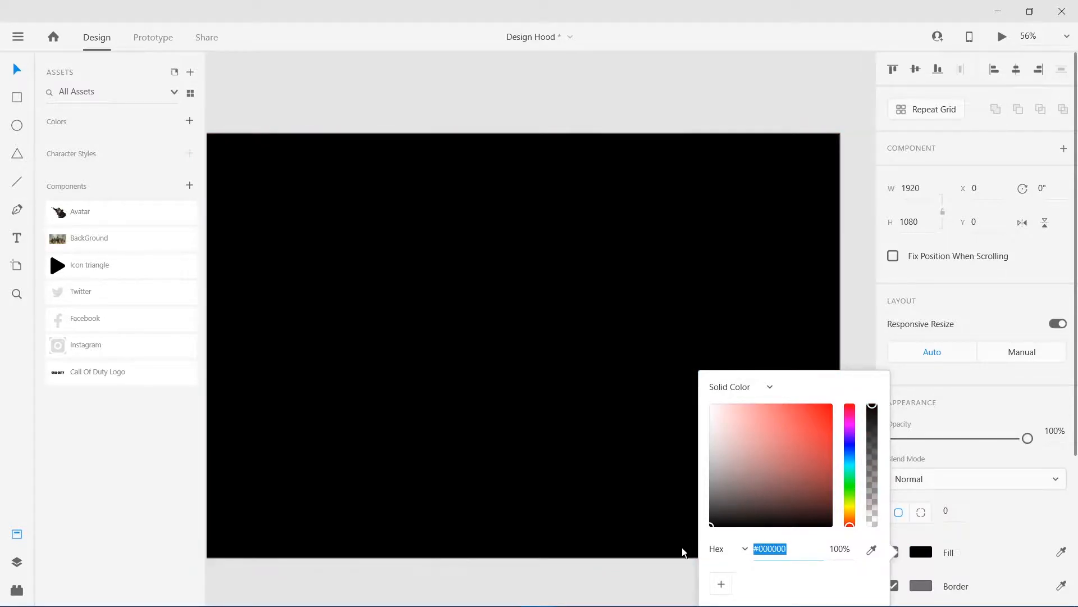
{"action": "left_click", "coordinate": [705, 103]}
Set the black overlay rectangle's opacity to 50%.
{"action": "left_click", "coordinate": [787, 246]}
{"action": "left_click_drag", "start_coordinate": [1028, 438], "coordinate": [949, 438]}
{"action": "left_click_drag", "start_coordinate": [1050, 431], "coordinate": [1047, 397]}
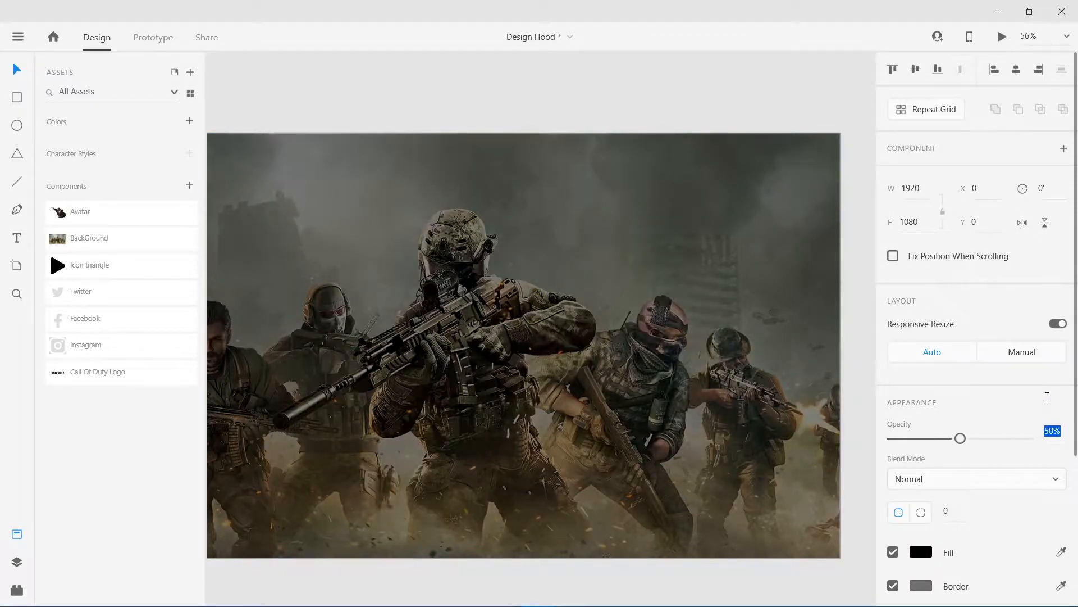
{"action": "left_click", "coordinate": [586, 74]}
Place the Call Of Duty Logo component near the artboard's upper-left corner, at about X 69, Y -27.
{"action": "left_click_drag", "start_coordinate": [516, 229], "coordinate": [551, 228]}
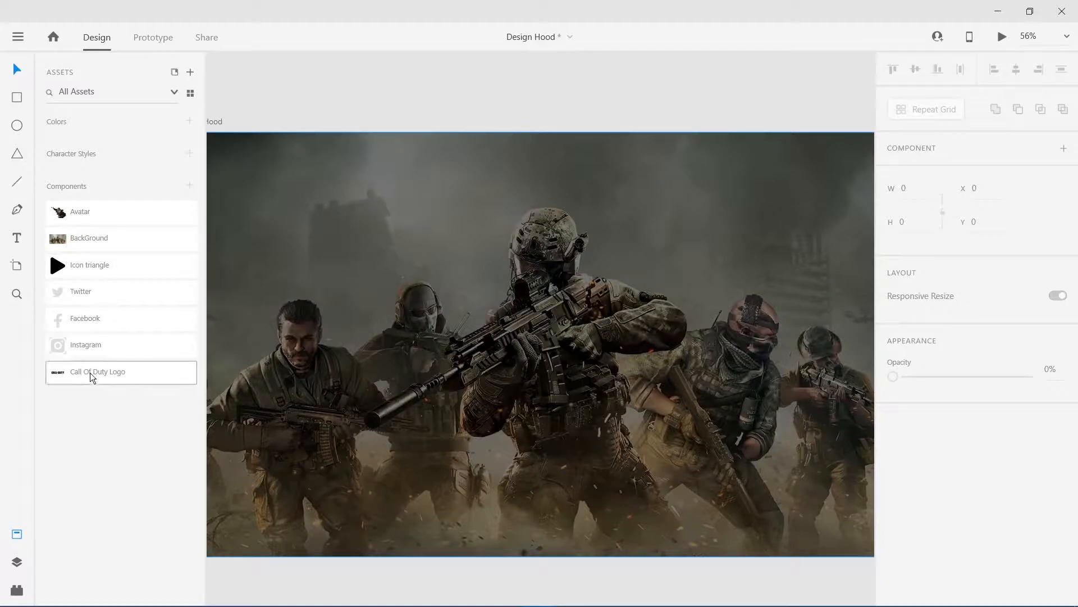
{"action": "left_click_drag", "start_coordinate": [87, 373], "coordinate": [318, 186]}
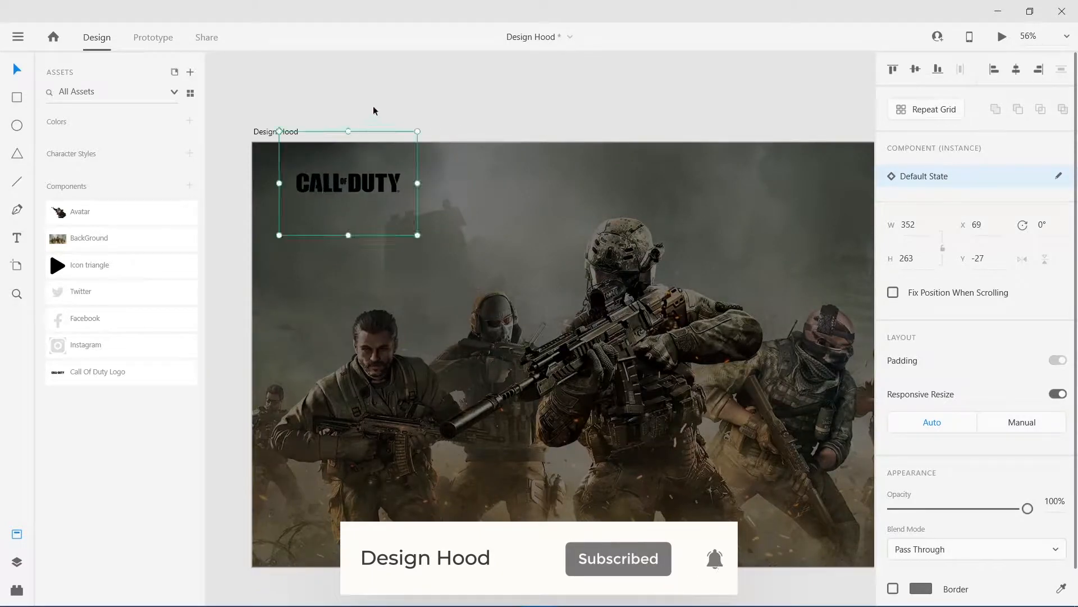
{"action": "left_click", "coordinate": [374, 110]}
Add the text "Home" near the artboard's upper edge, to the right of the logo.
{"action": "left_click_drag", "start_coordinate": [486, 218], "coordinate": [333, 234]}
{"action": "left_click_drag", "start_coordinate": [596, 258], "coordinate": [558, 277]}
{"action": "scroll", "coordinate": [543, 279], "scroll_direction": "down", "scroll_amount": 1}
{"action": "scroll", "coordinate": [543, 279], "scroll_direction": "down", "scroll_amount": 5}
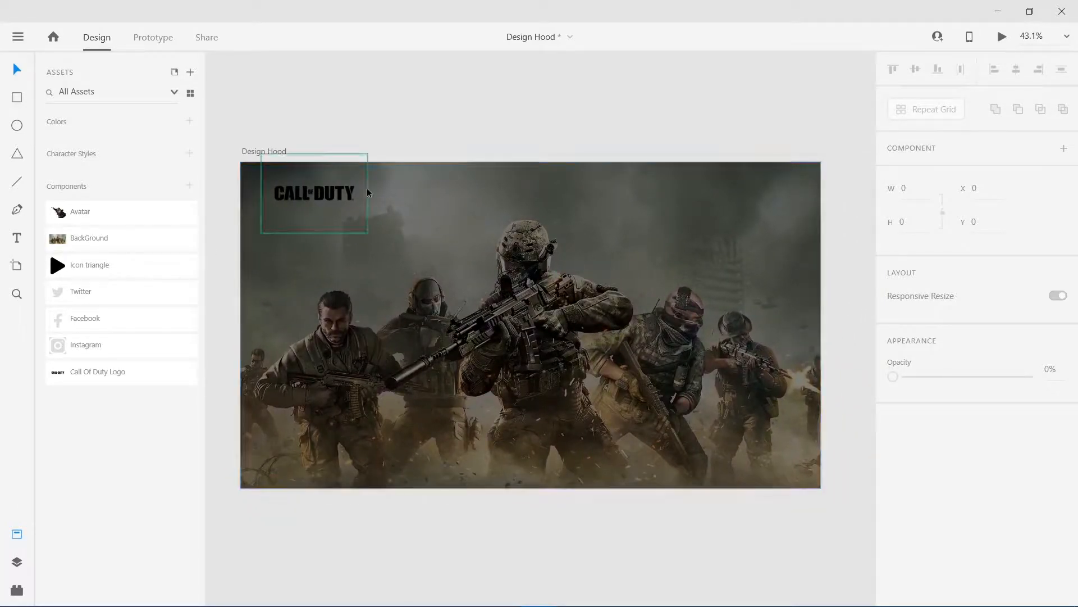
{"action": "left_click", "coordinate": [18, 238]}
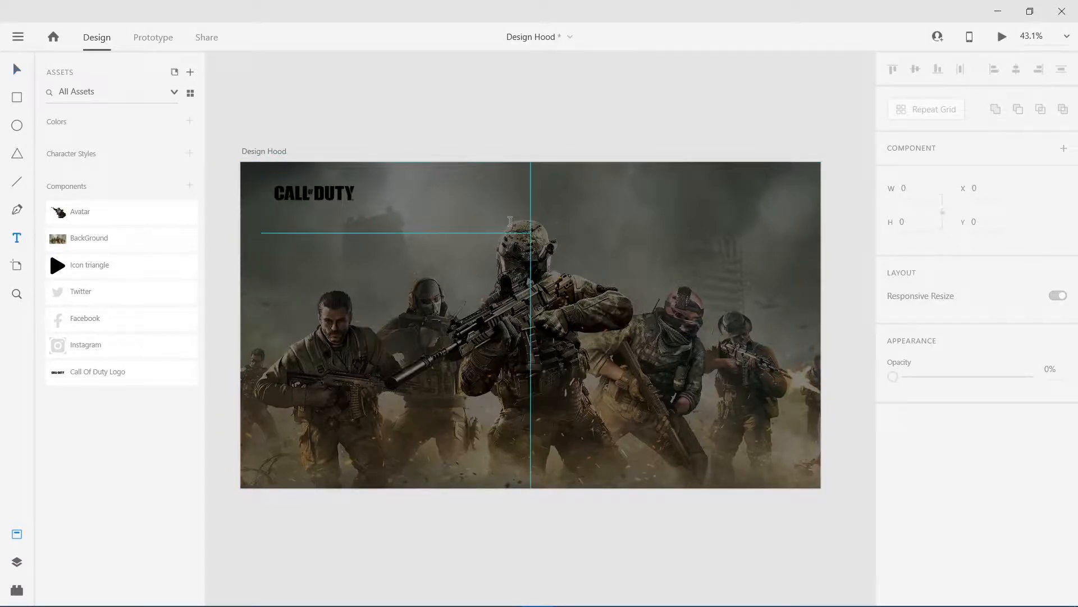
{"action": "left_click", "coordinate": [477, 192]}
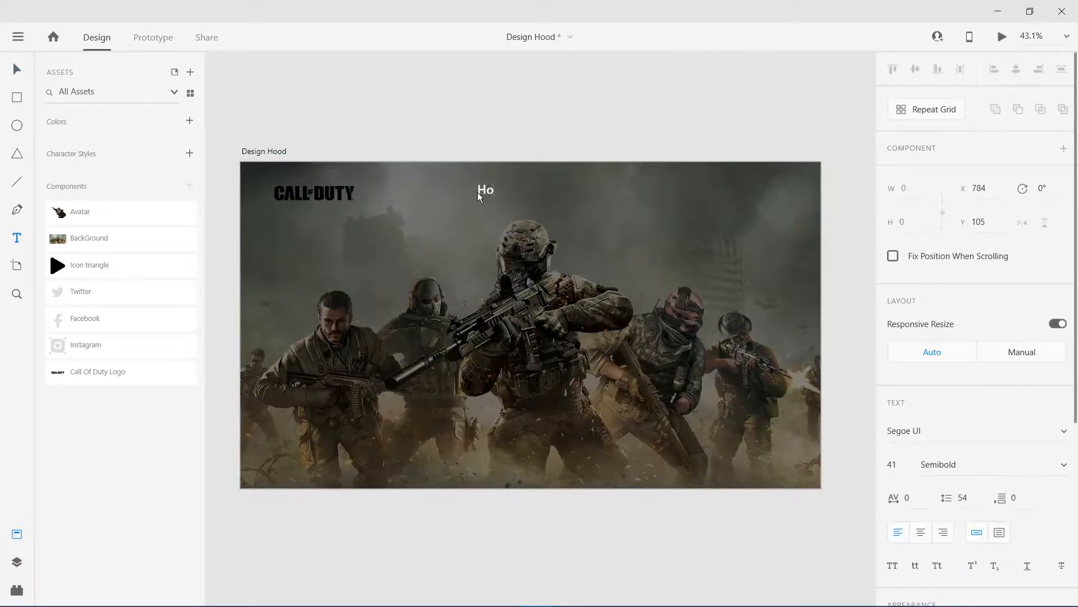
{"action": "key", "text": "Escape"}
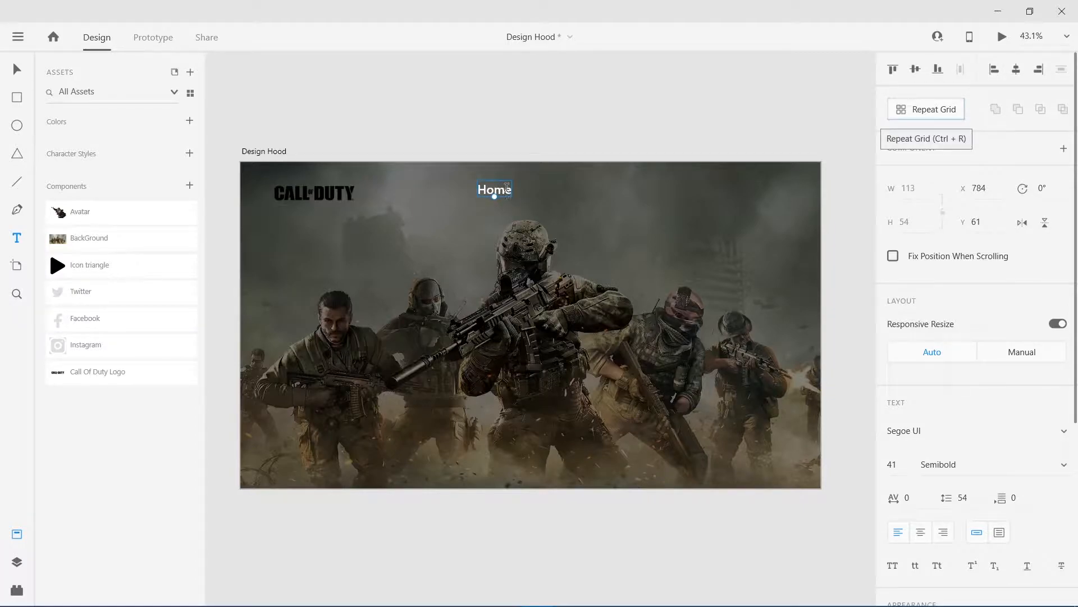
Duplicate the Home label several times along the navigation row and change two copies to "Rules" and "Support".
{"action": "left_click_drag", "start_coordinate": [507, 188], "coordinate": [682, 200]}
{"action": "left_click", "coordinate": [542, 189]}
{"action": "double_click", "coordinate": [538, 190]}
{"action": "type", "text": "Rules"}
{"action": "double_click", "coordinate": [604, 194]}
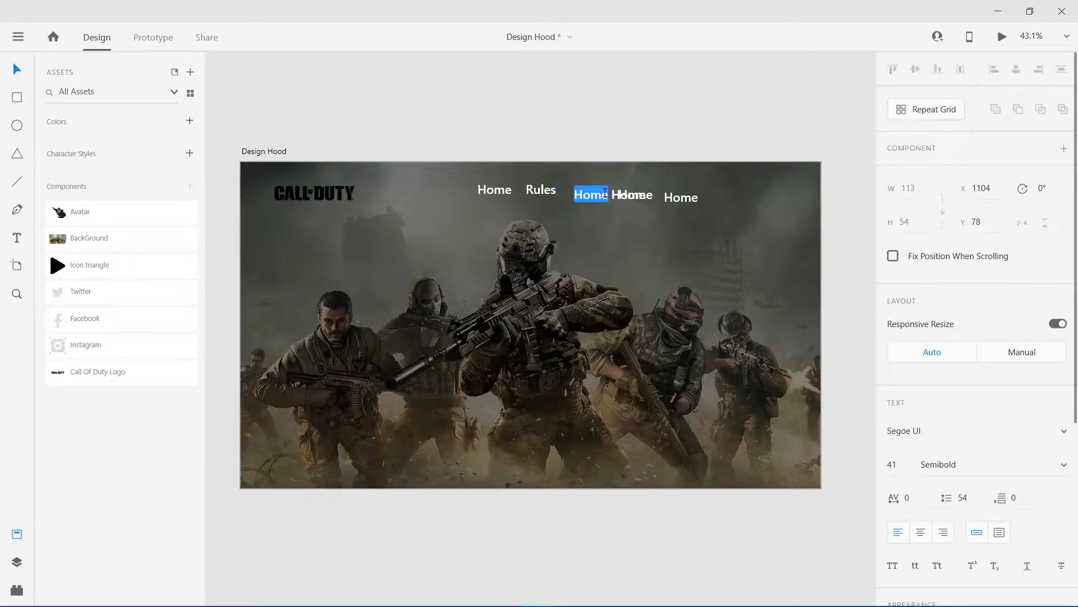
{"action": "type", "text": "Suppo"}
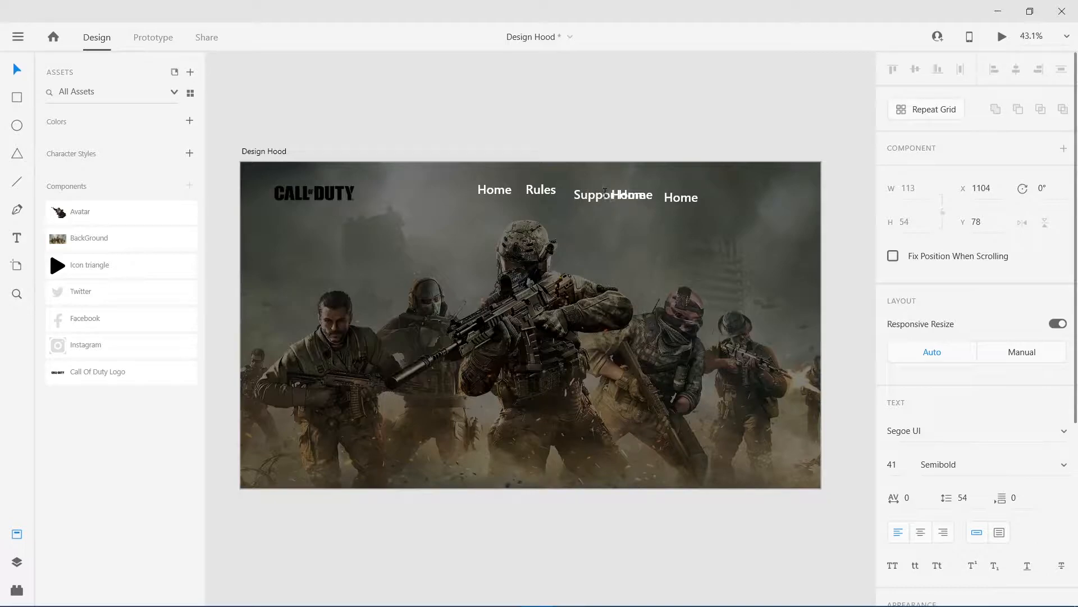
{"action": "key", "text": "Escape"}
Separate the overlapping Home copies beside Support and delete the surplus one.
{"action": "left_click_drag", "start_coordinate": [643, 195], "coordinate": [663, 242]}
{"action": "double_click", "coordinate": [662, 242]}
{"action": "key", "text": "Escape"}
{"action": "left_click_drag", "start_coordinate": [637, 198], "coordinate": [743, 240]}
{"action": "key", "text": "Delete"}
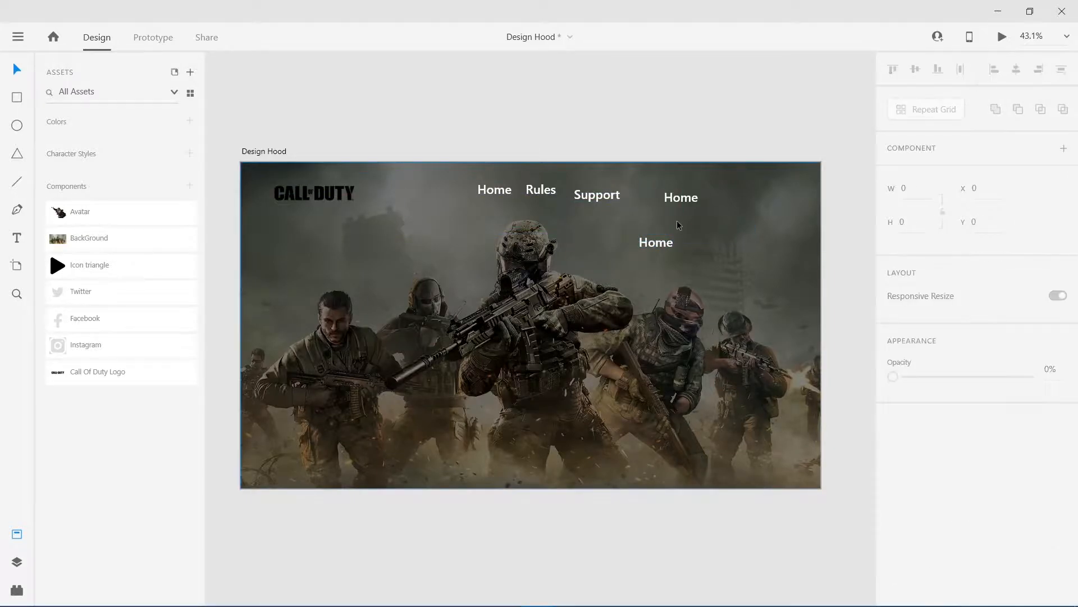
Change the two remaining Home copies to "Help" and "Contact Us", and move Help up into the navigation row.
{"action": "double_click", "coordinate": [661, 245]}
{"action": "type", "text": "He"}
{"action": "key", "text": "Escape"}
{"action": "left_click", "coordinate": [691, 200]}
{"action": "double_click", "coordinate": [691, 201]}
{"action": "type", "text": "Contact Us"}
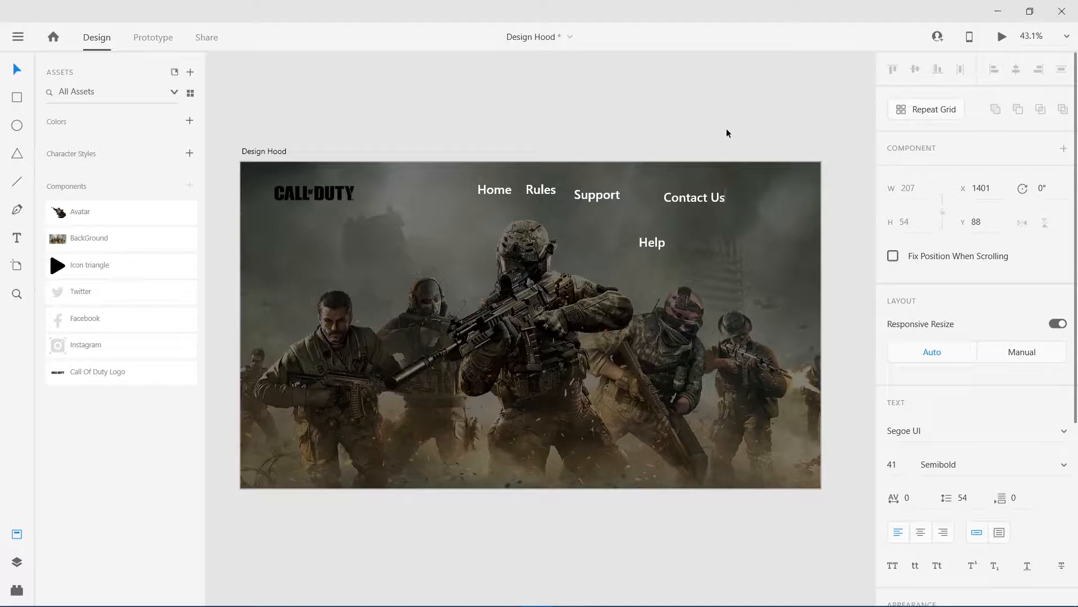
{"action": "left_click", "coordinate": [651, 242]}
{"action": "left_click_drag", "start_coordinate": [651, 242], "coordinate": [649, 203]}
Align the five navigation labels on their vertical middles and distribute them evenly in the horizontal direction.
{"action": "left_click", "coordinate": [695, 198]}
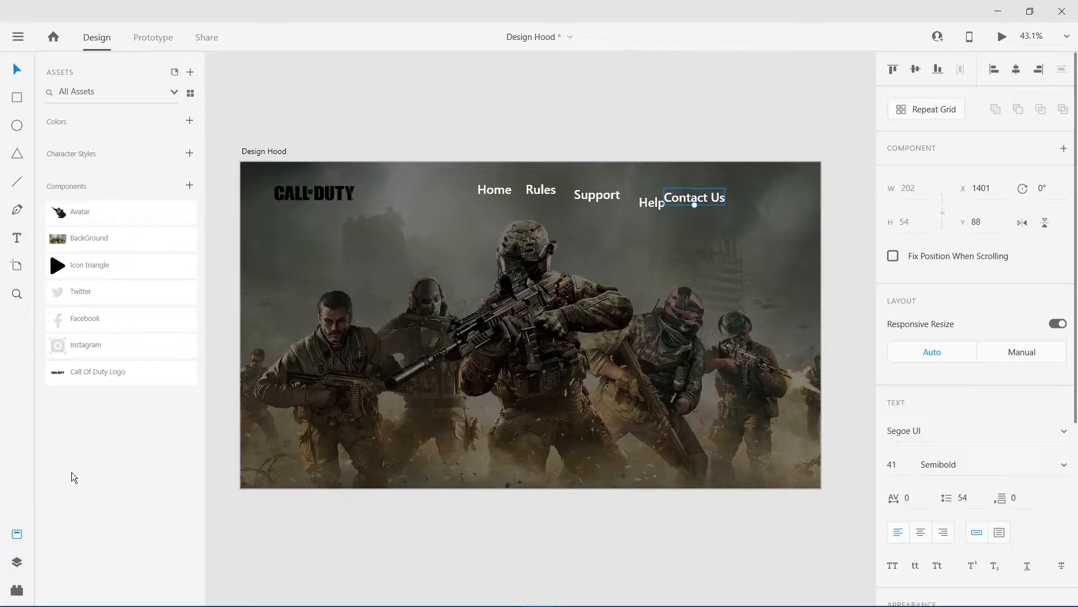
{"action": "left_click", "coordinate": [17, 562]}
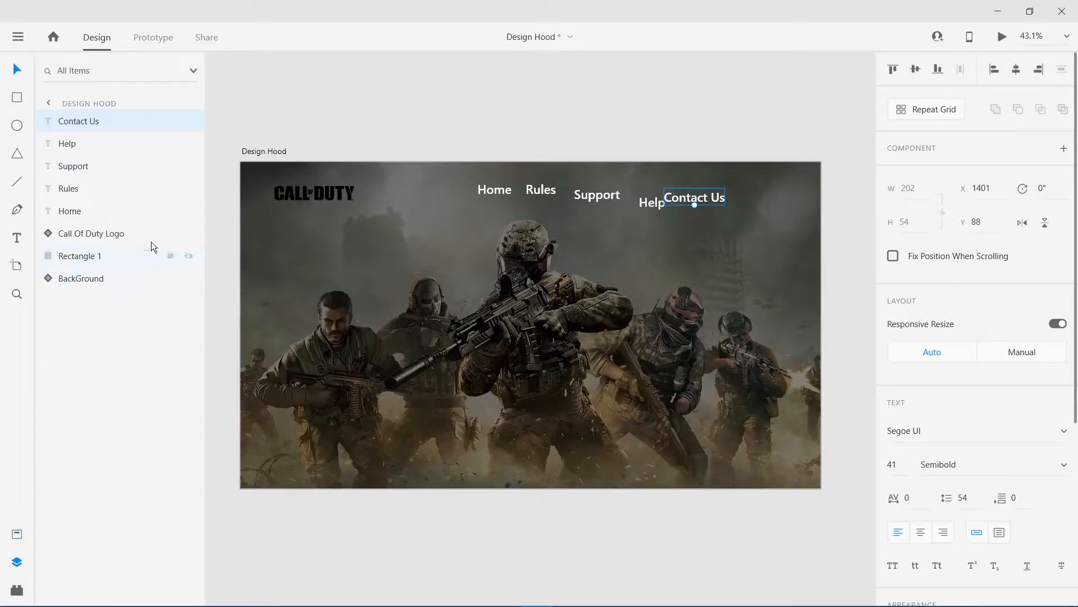
{"action": "left_click", "coordinate": [82, 214], "text": "shift"}
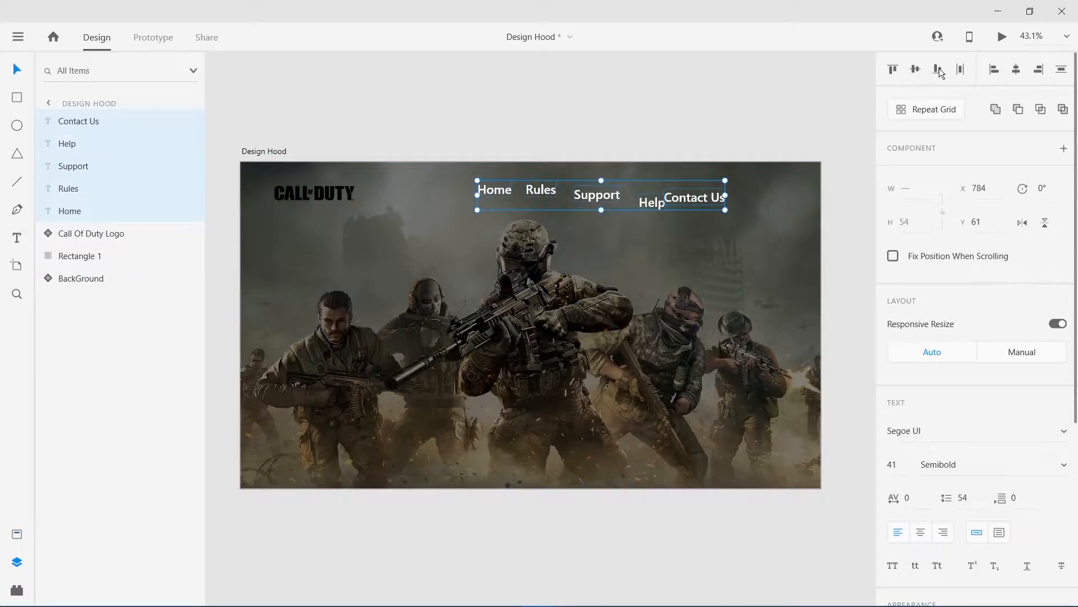
{"action": "left_click", "coordinate": [917, 69]}
{"action": "left_click", "coordinate": [960, 69]}
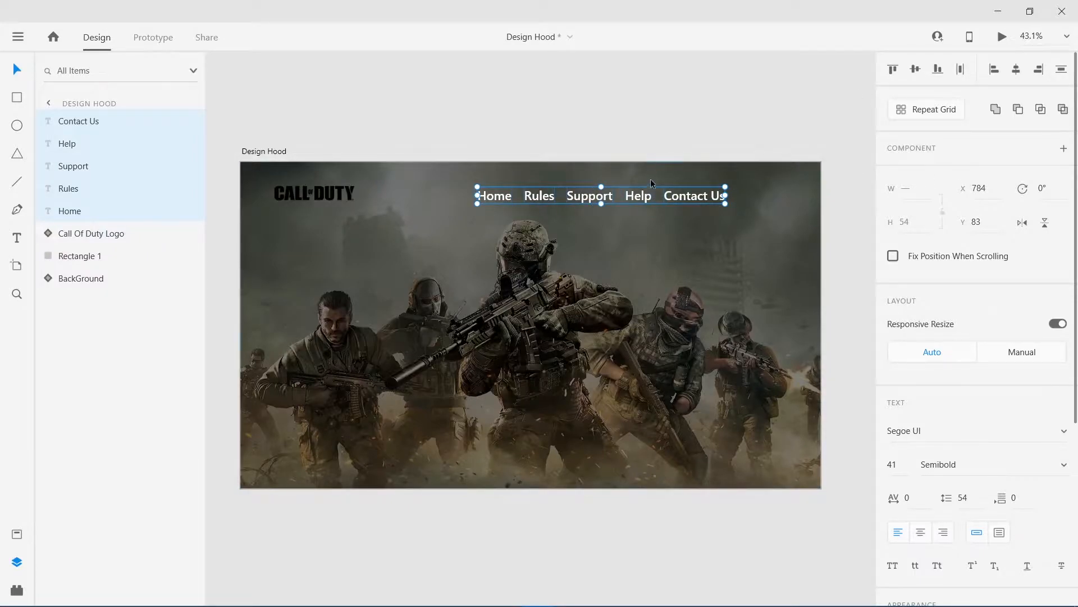
{"action": "left_click", "coordinate": [636, 141]}
Move the five navigation labels to about X 676, Y 51 and reduce their text size to 31.
{"action": "left_click", "coordinate": [496, 195]}
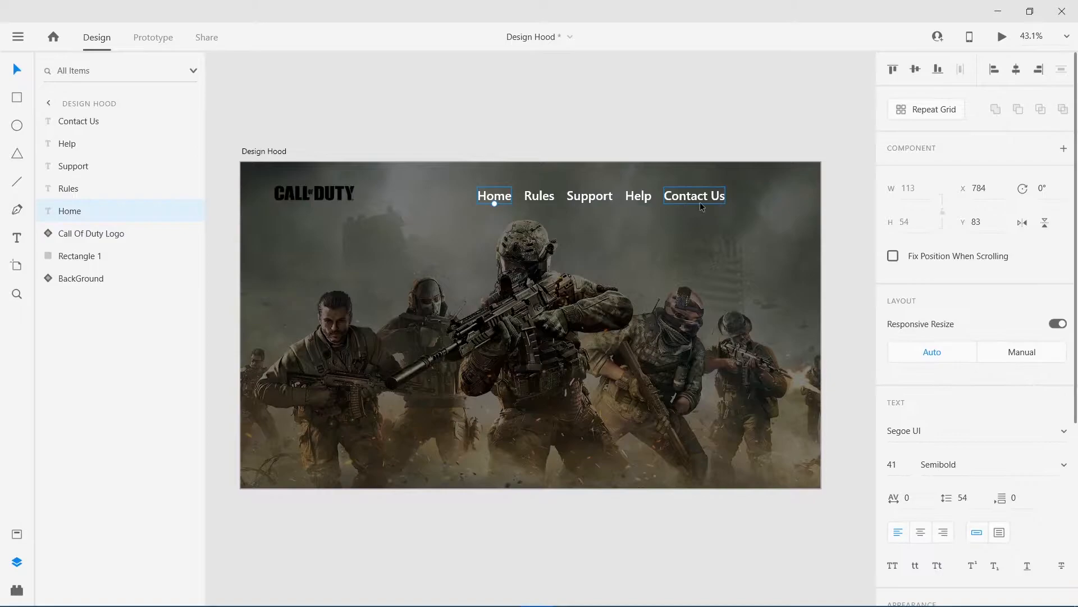
{"action": "left_click", "coordinate": [84, 121], "text": "shift"}
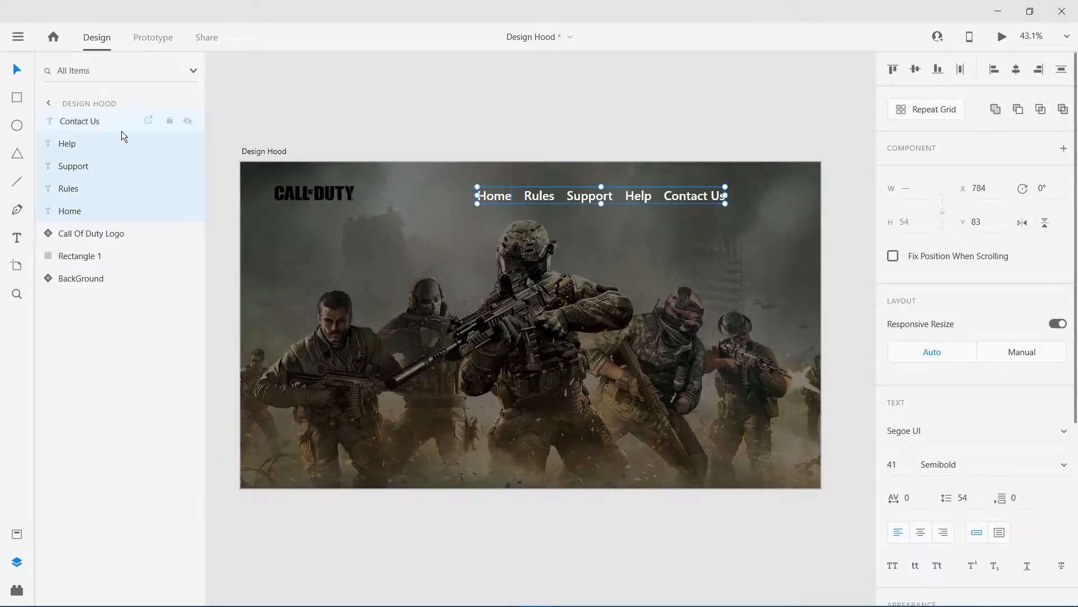
{"action": "left_click_drag", "start_coordinate": [496, 196], "coordinate": [463, 186]}
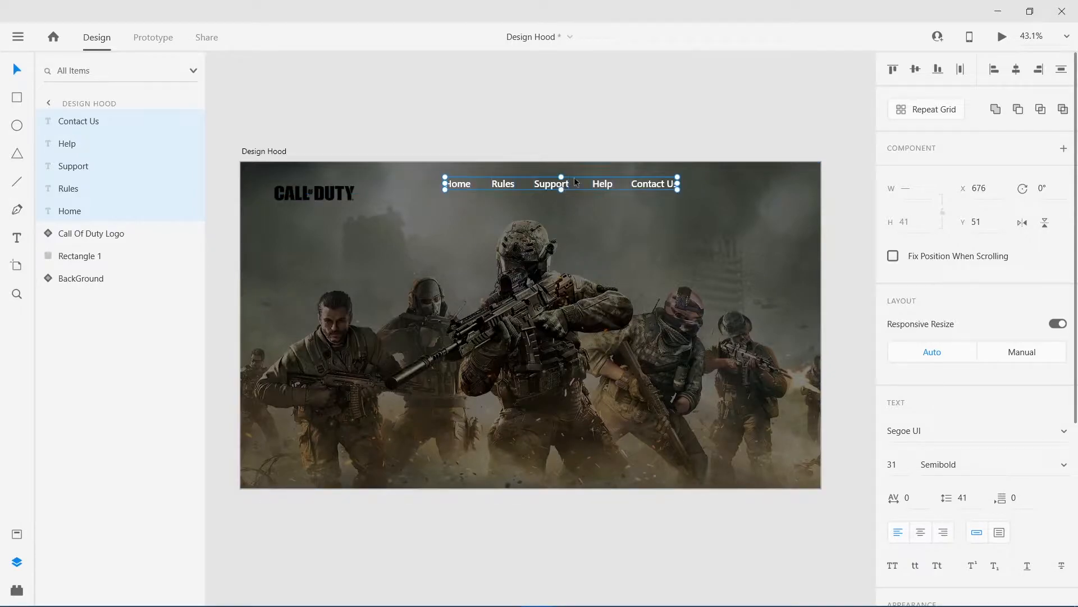
{"action": "key", "text": "Escape"}
Change the Home label's fill colour to a bright golden yellow.
{"action": "left_click", "coordinate": [462, 189]}
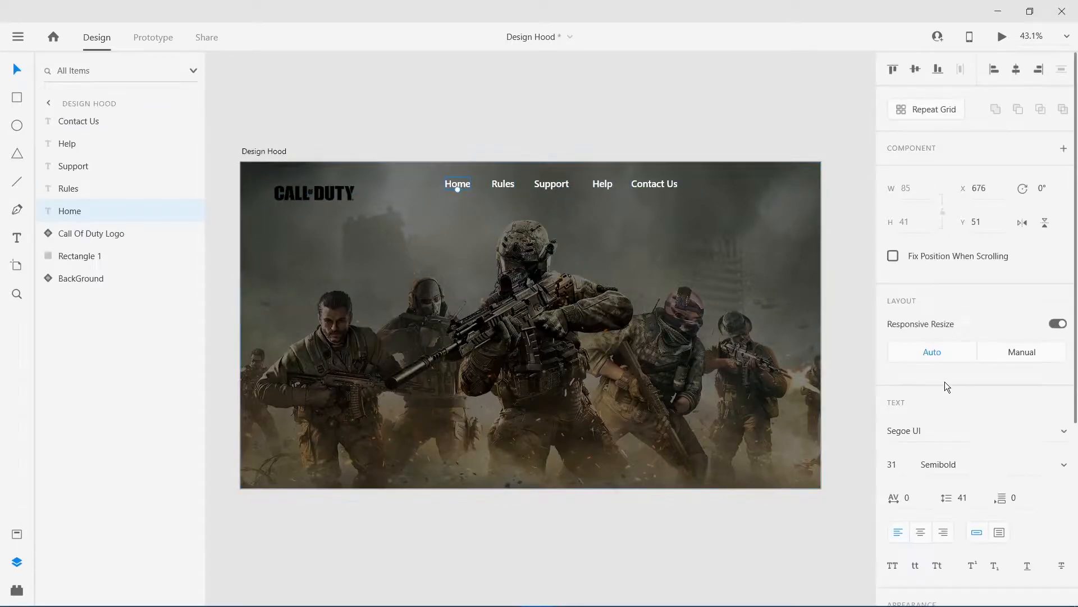
{"action": "scroll", "coordinate": [936, 447], "scroll_direction": "down", "scroll_amount": 5}
{"action": "left_click", "coordinate": [922, 442]}
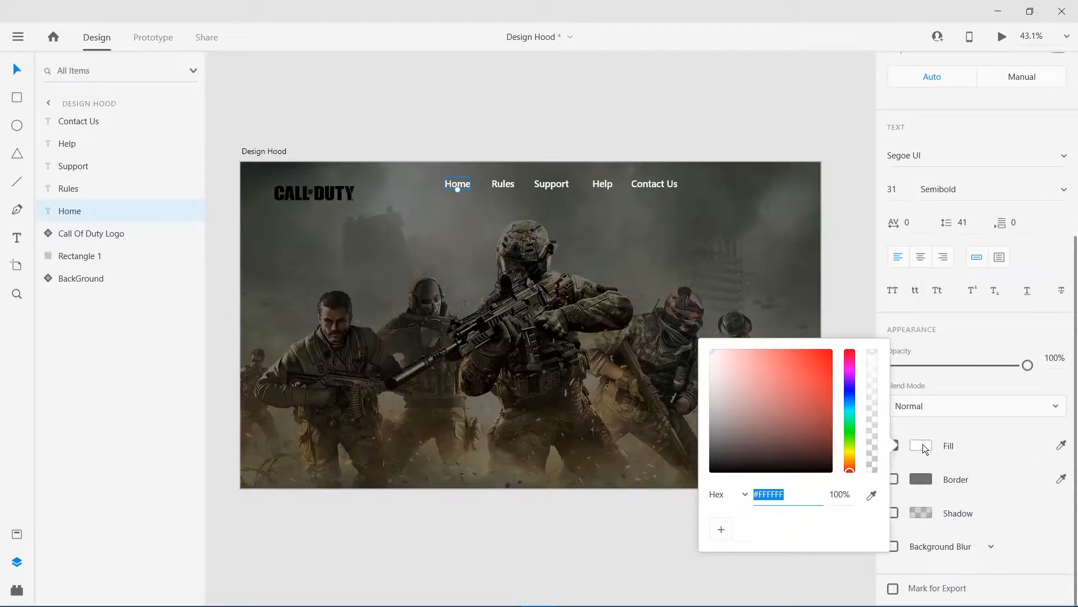
{"action": "left_click", "coordinate": [853, 456]}
{"action": "left_click", "coordinate": [829, 352]}
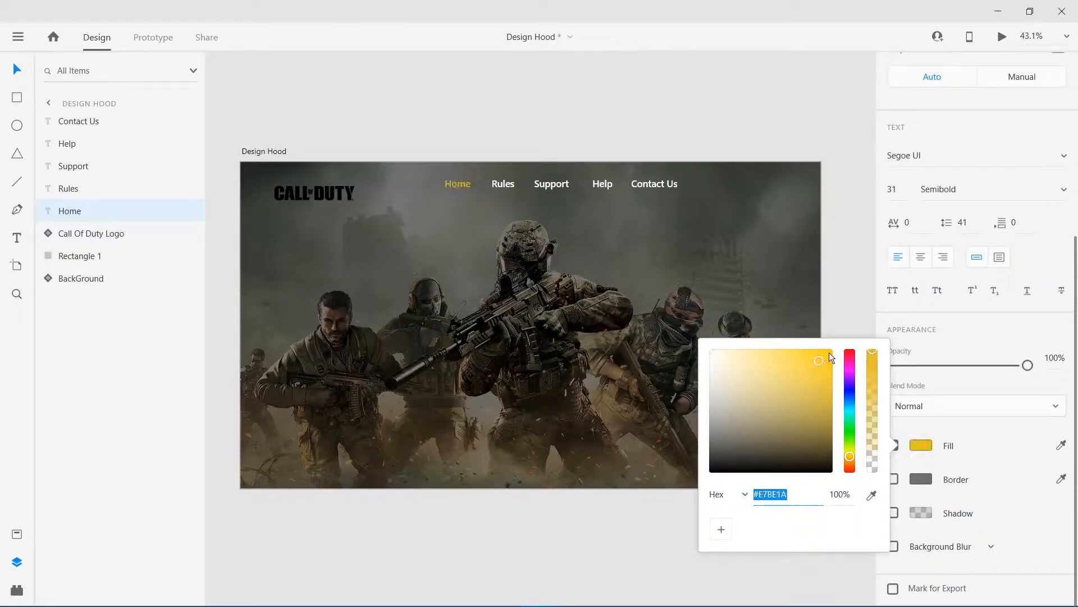
{"action": "left_click", "coordinate": [523, 136]}
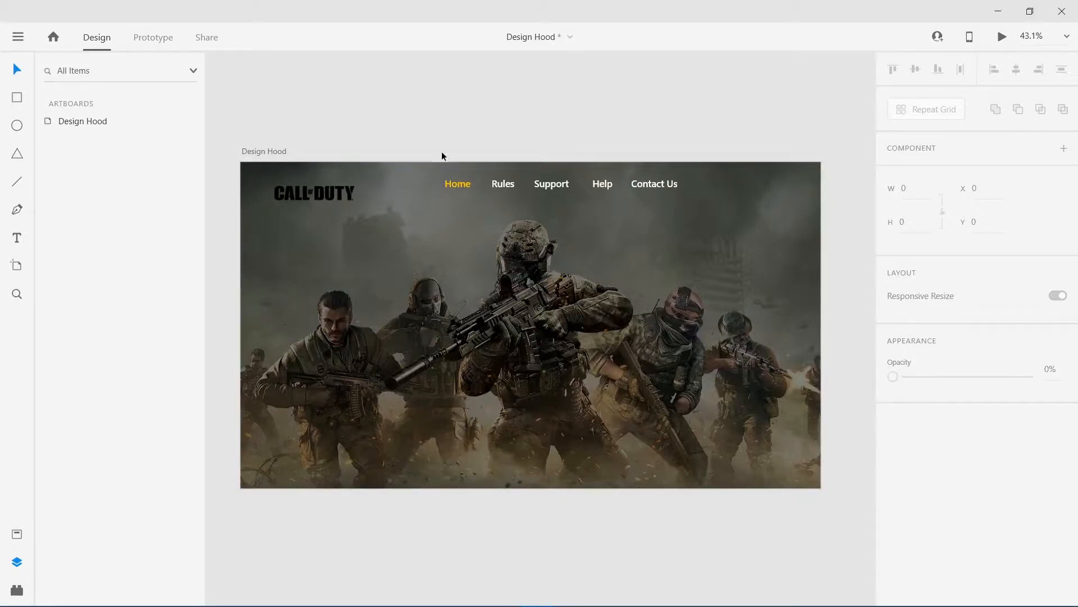
{"action": "scroll", "coordinate": [466, 225], "scroll_direction": "left", "scroll_amount": 2}
{"action": "scroll", "coordinate": [466, 225], "scroll_direction": "down", "scroll_amount": 1}
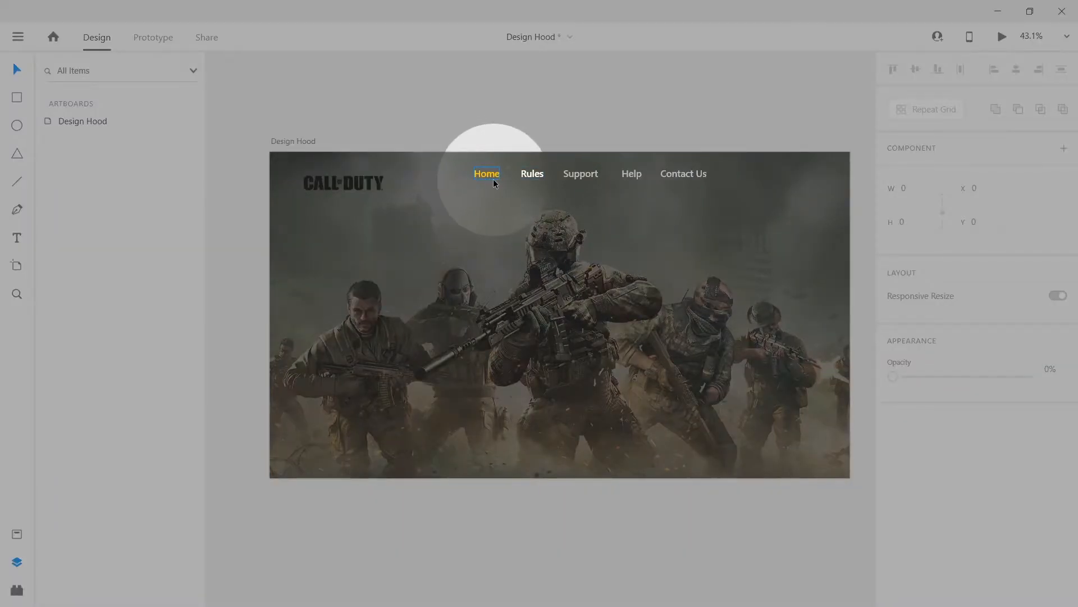
{"action": "scroll", "coordinate": [493, 179], "scroll_direction": "up", "scroll_amount": 5}
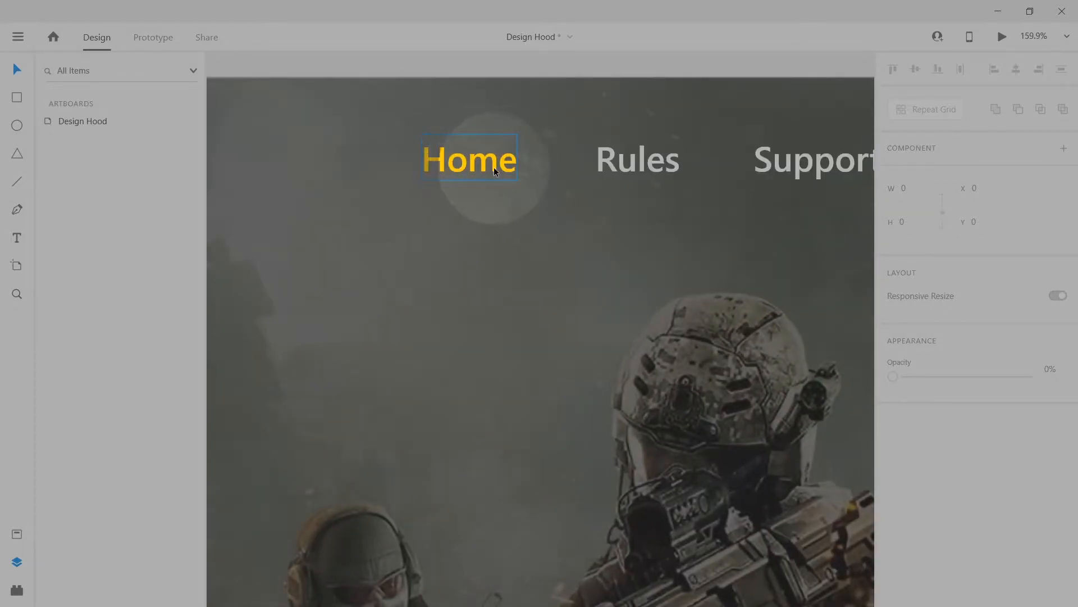
{"action": "scroll", "coordinate": [494, 167], "scroll_direction": "down", "scroll_amount": 9}
{"action": "scroll", "coordinate": [527, 197], "scroll_direction": "up", "scroll_amount": 4}
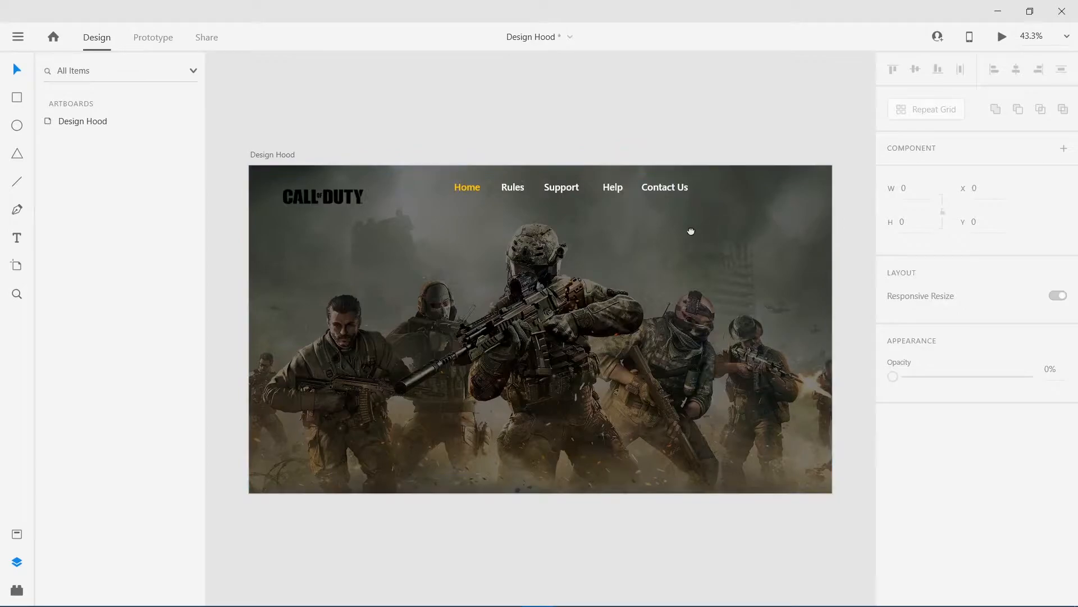
Draw a rectangle about 166 × 54 to the right of the Contact Us label.
{"action": "left_click_drag", "start_coordinate": [709, 231], "coordinate": [602, 246]}
{"action": "key", "text": "r"}
{"action": "left_click_drag", "start_coordinate": [602, 197], "coordinate": [654, 214]}
Set the small rectangle's corner radius to 38 and remove its border.
{"action": "scroll", "coordinate": [960, 549], "scroll_direction": "down", "scroll_amount": 3}
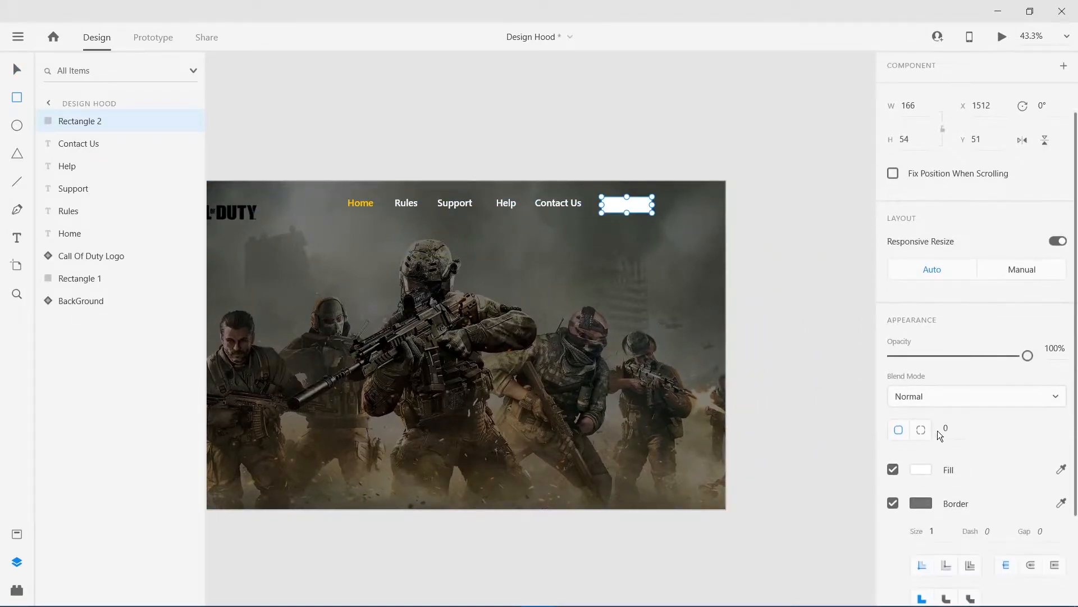
{"action": "left_click_drag", "start_coordinate": [952, 426], "coordinate": [954, 359]}
{"action": "key", "text": "Return"}
{"action": "left_click", "coordinate": [895, 502]}
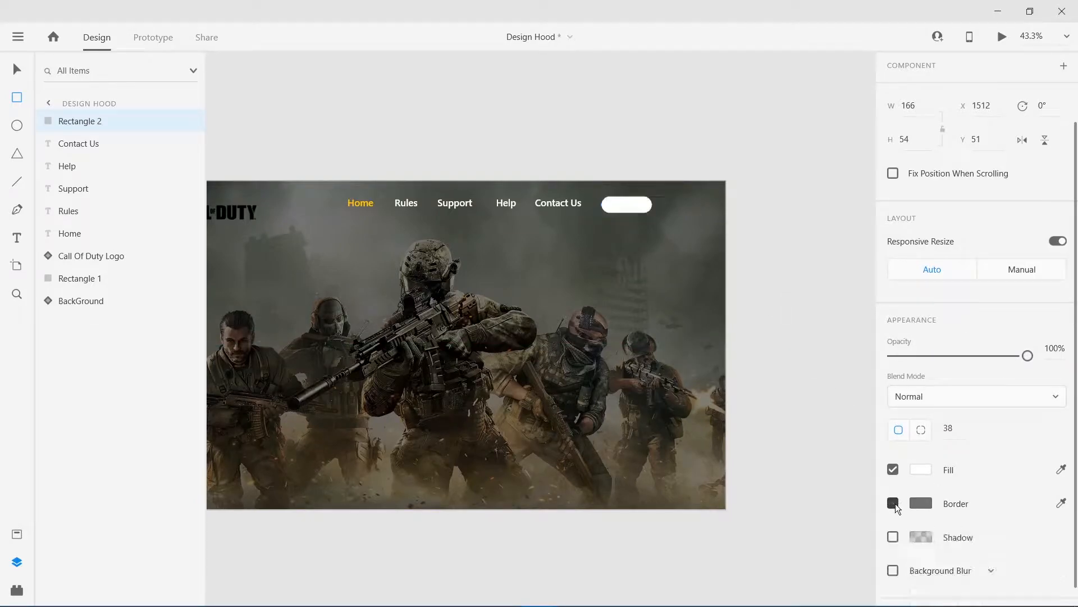
Fill the small rectangle with the Home label's sampled golden yellow, brightened to #FFCD00.
{"action": "left_click", "coordinate": [920, 469]}
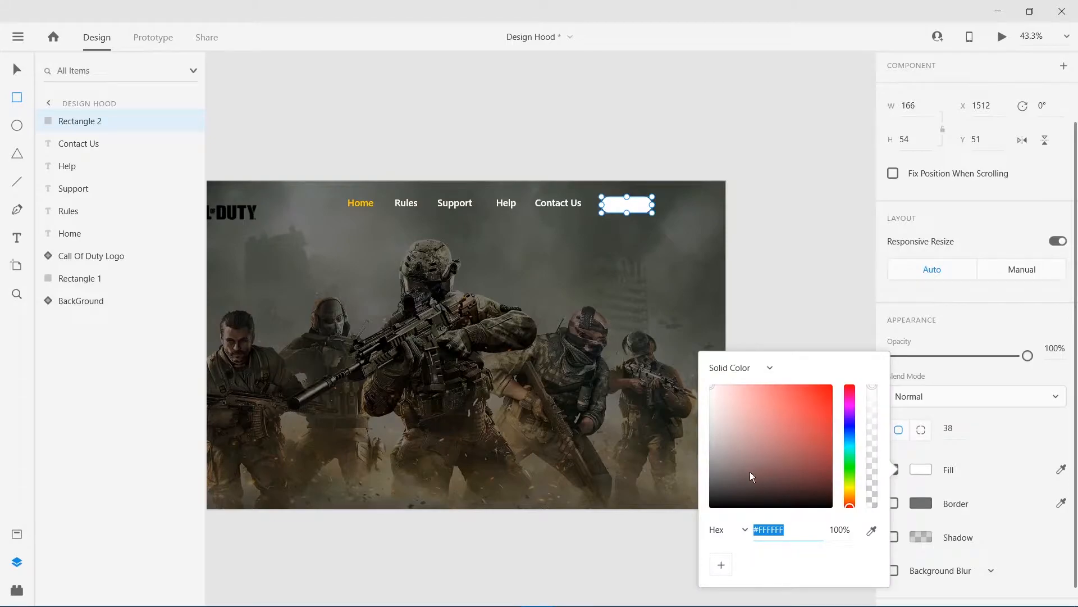
{"action": "mouse_move", "coordinate": [749, 471]}
{"action": "left_mouse_down"}
{"action": "mouse_move", "coordinate": [642, 533]}
{"action": "mouse_move", "coordinate": [661, 471]}
{"action": "mouse_move", "coordinate": [712, 402]}
{"action": "left_mouse_up"}
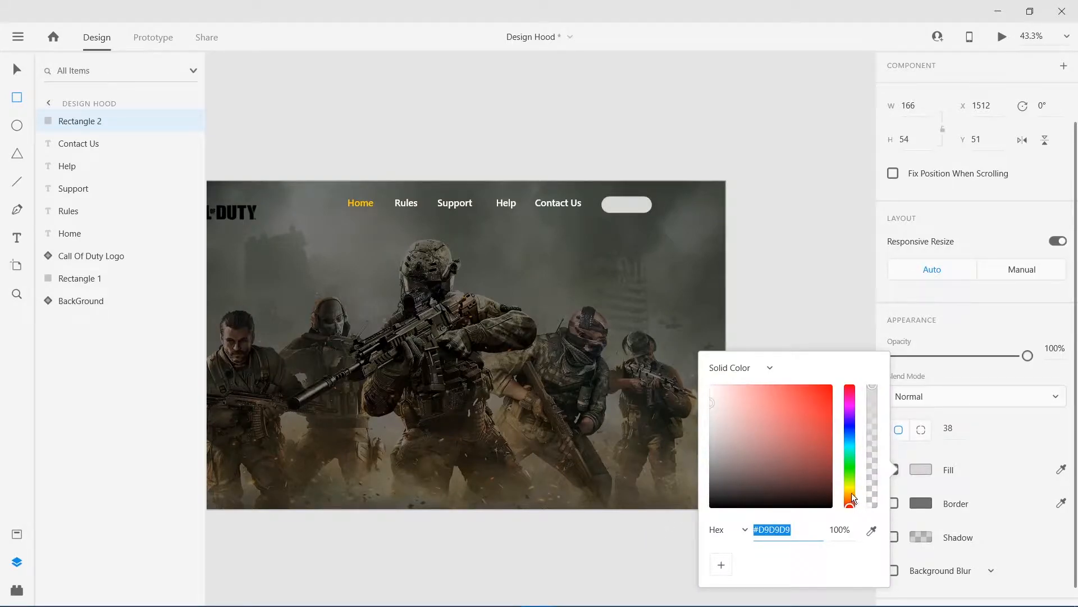
{"action": "left_click_drag", "start_coordinate": [852, 493], "coordinate": [851, 487]}
{"action": "left_click_drag", "start_coordinate": [829, 394], "coordinate": [844, 388]}
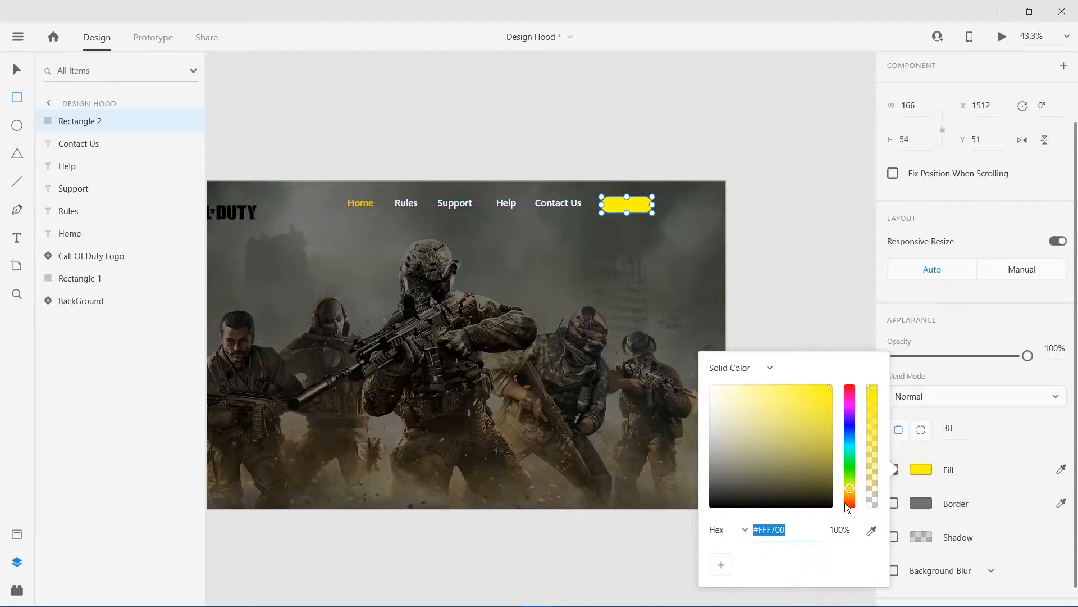
{"action": "left_click", "coordinate": [871, 530]}
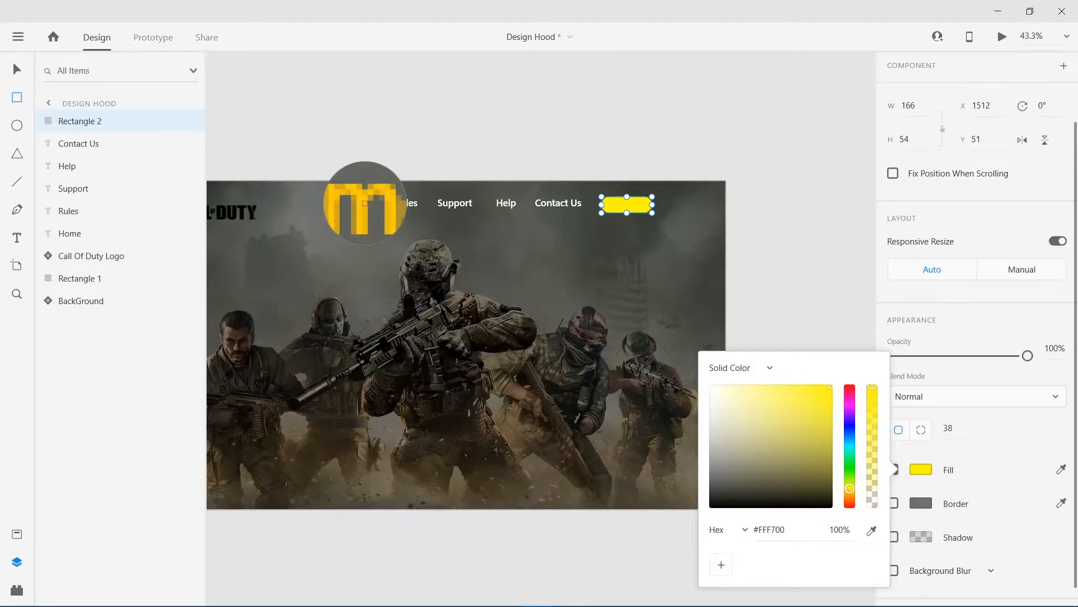
{"action": "left_click", "coordinate": [365, 203]}
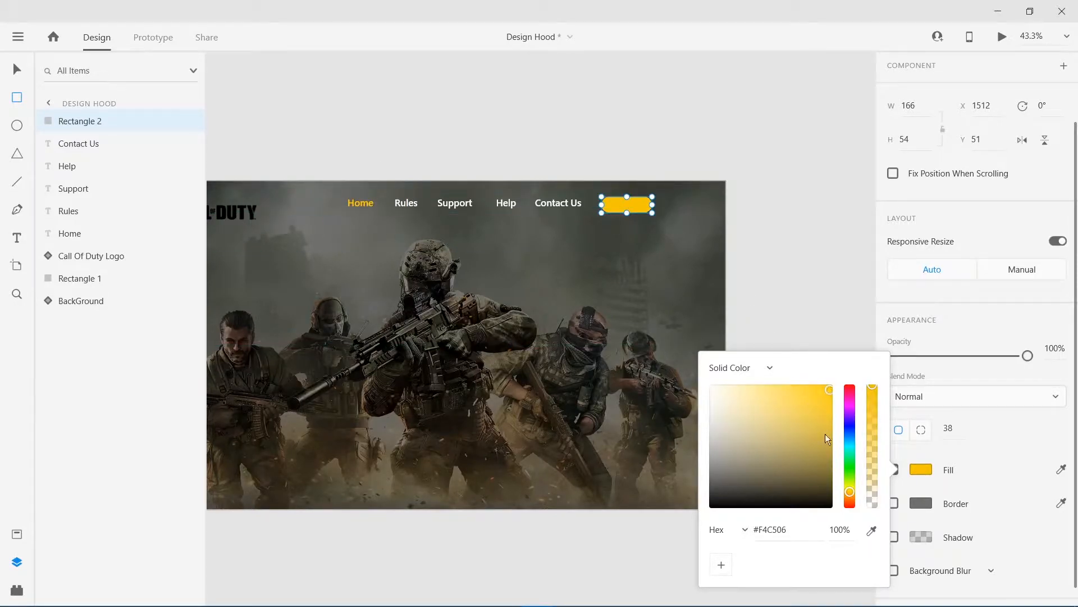
{"action": "left_click_drag", "start_coordinate": [828, 386], "coordinate": [842, 366]}
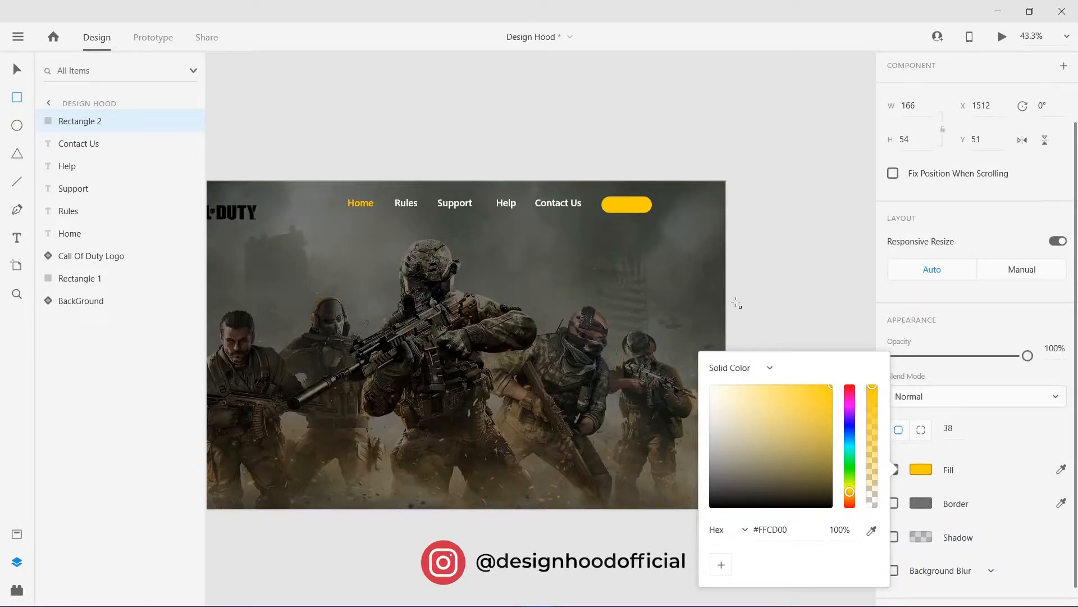
{"action": "left_click", "coordinate": [779, 241]}
Add the text "LOG IN" on the yellow button.
{"action": "left_click", "coordinate": [625, 208]}
{"action": "key", "text": "t"}
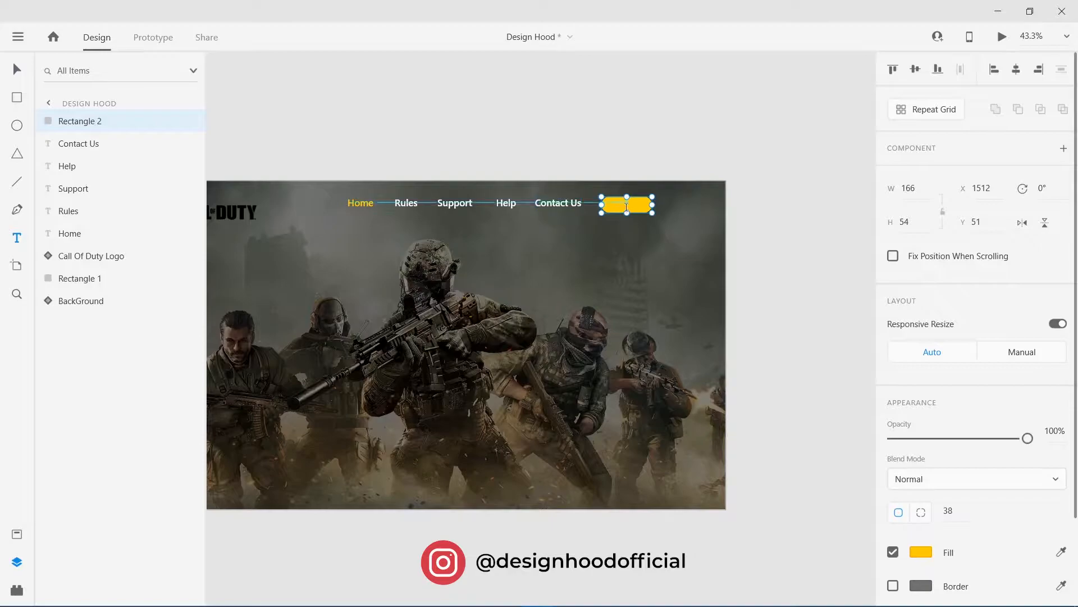
{"action": "left_click", "coordinate": [617, 204]}
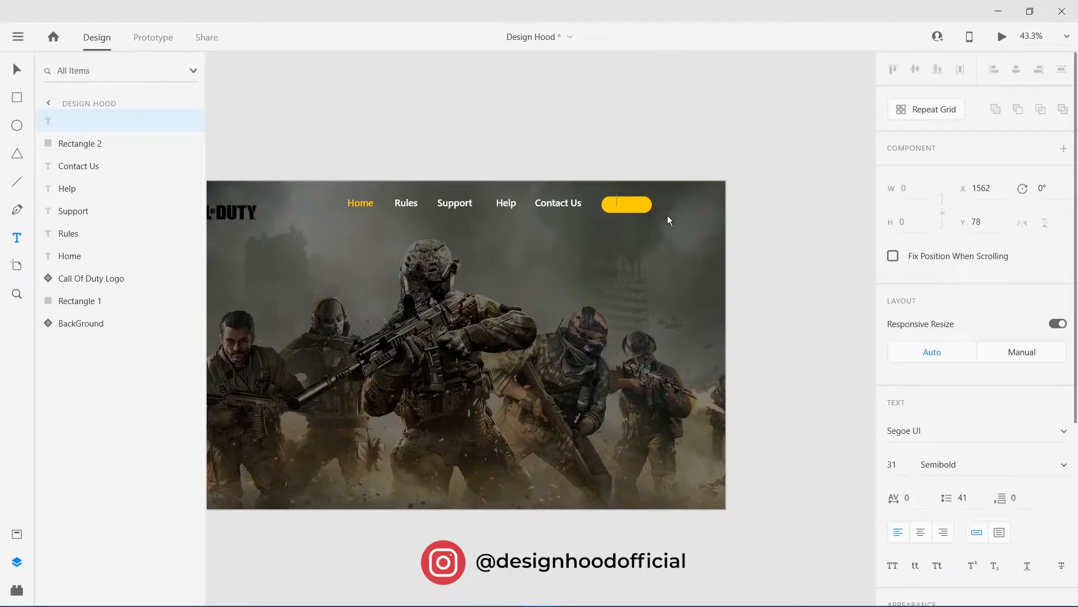
{"action": "type", "text": "LOG IN"}
Try white on the LOG IN text, settling on a black #000000 fill.
{"action": "scroll", "coordinate": [916, 443], "scroll_direction": "down", "scroll_amount": 4}
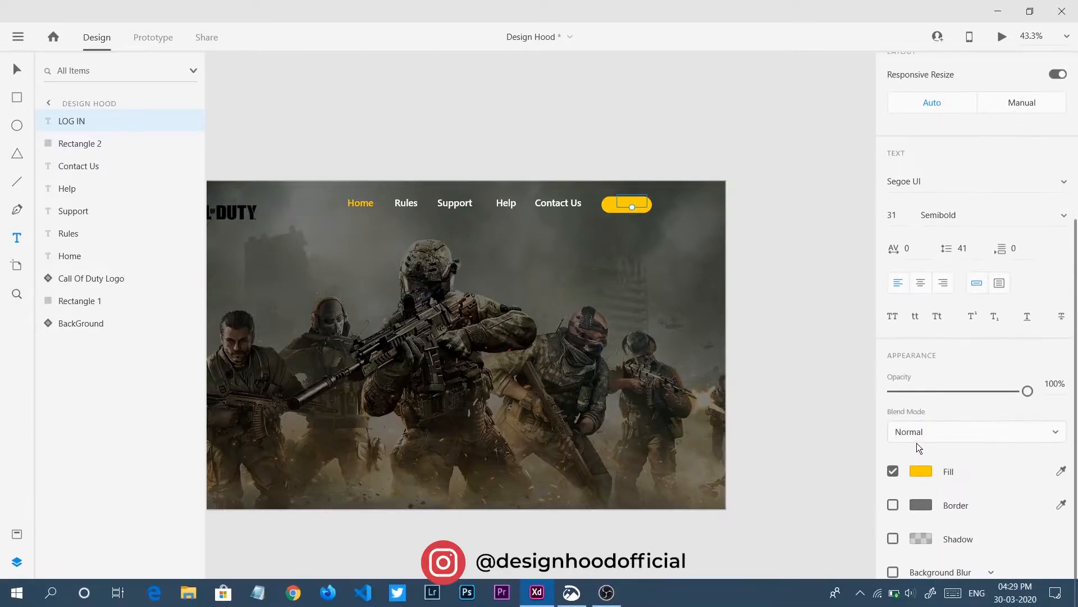
{"action": "left_click", "coordinate": [920, 471]}
{"action": "type", "text": "ffffff"}
{"action": "key", "text": "Return"}
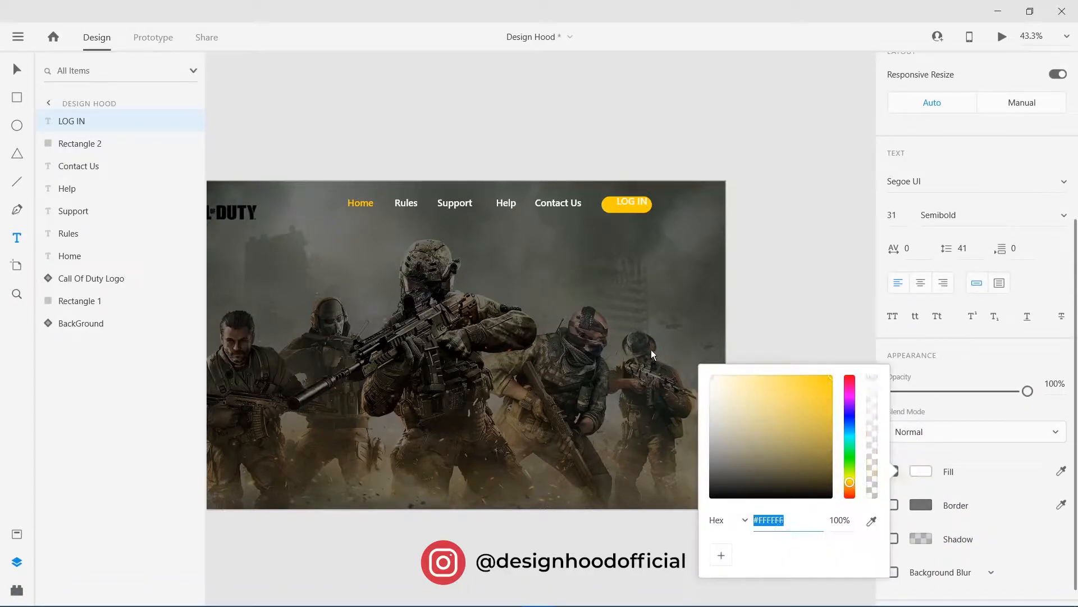
{"action": "type", "text": "000000"}
{"action": "key", "text": "Return"}
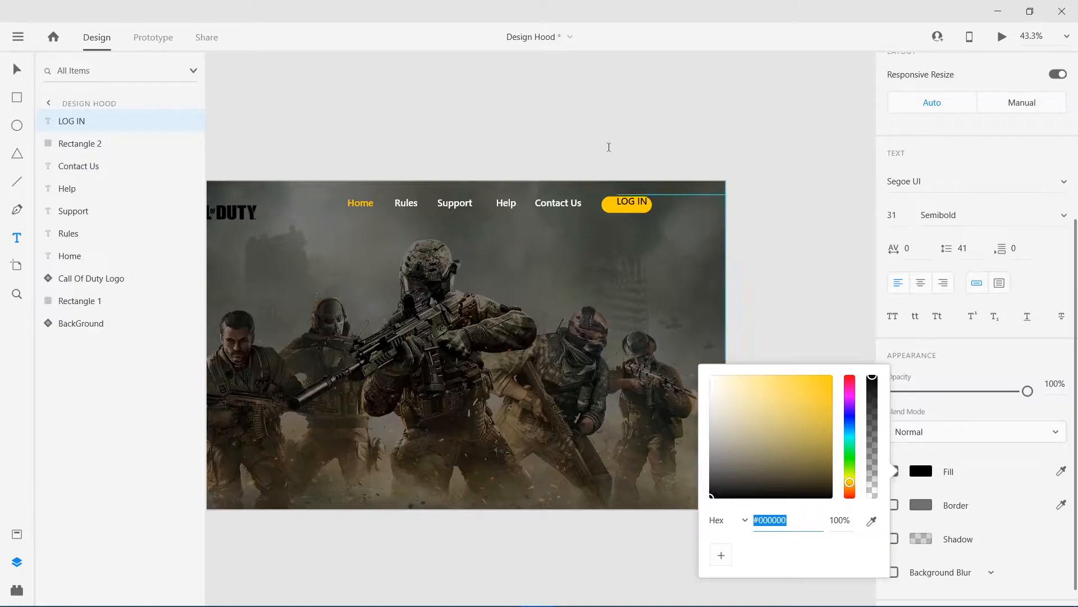
Move the LOG IN text to the middle of the yellow button.
{"action": "left_click", "coordinate": [17, 69]}
{"action": "left_click", "coordinate": [643, 129]}
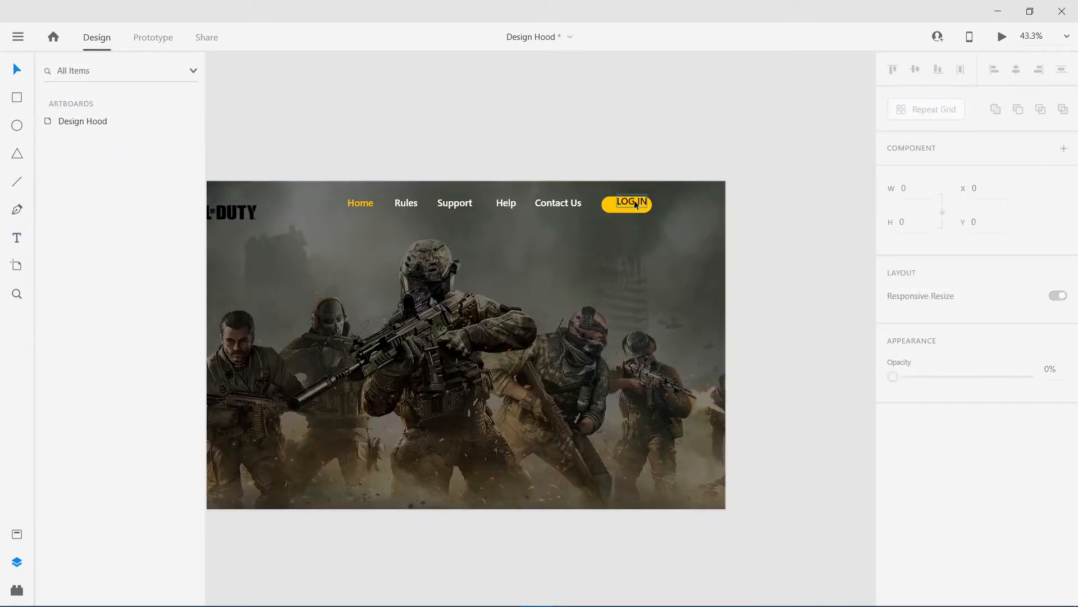
{"action": "left_click", "coordinate": [631, 204]}
Duplicate the yellow button to its right at about X 1689, Y 45 and fill the copy with black.
{"action": "left_click", "coordinate": [648, 206]}
{"action": "left_click_drag", "start_coordinate": [648, 206], "coordinate": [697, 199]}
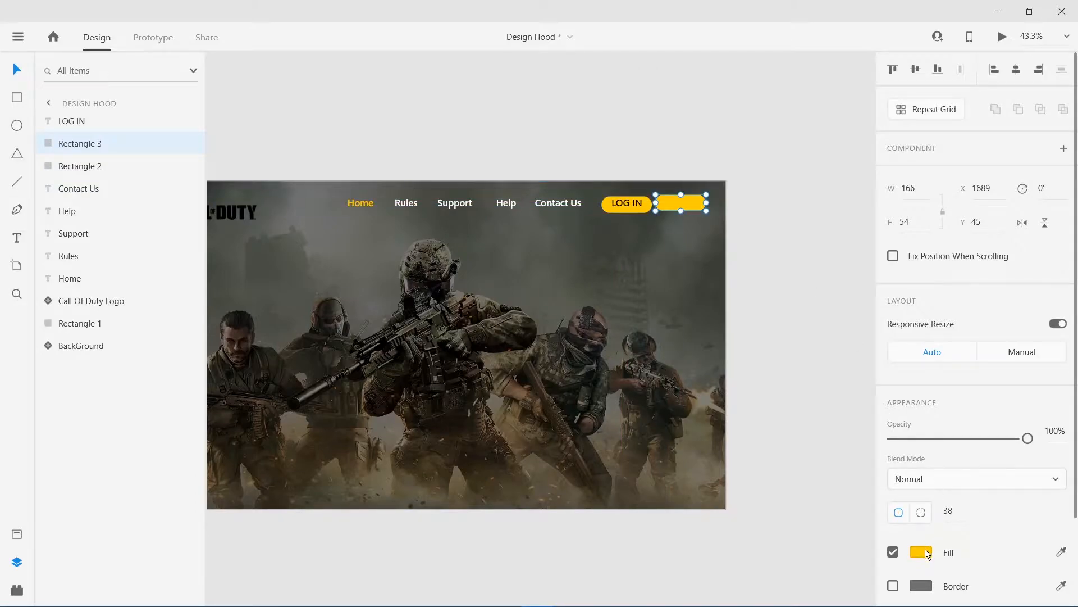
{"action": "left_click", "coordinate": [921, 552]}
{"action": "left_click_drag", "start_coordinate": [753, 467], "coordinate": [709, 527]}
{"action": "left_click", "coordinate": [699, 205]}
Copy the LOG IN text onto the black button and change its wording to "SIGN UP".
{"action": "left_click", "coordinate": [622, 204]}
{"action": "left_click_drag", "start_coordinate": [632, 202], "coordinate": [683, 206]}
{"action": "double_click", "coordinate": [683, 206]}
{"action": "key", "text": "BackSpace"}
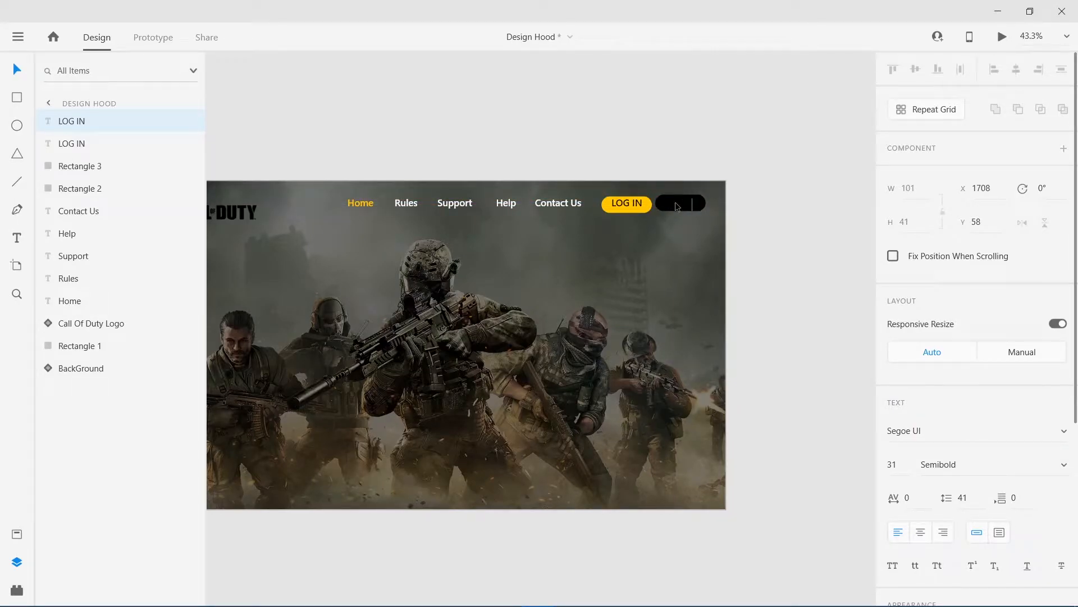
{"action": "type", "text": "SIGN UP"}
{"action": "key", "text": "Escape"}
Change the SIGN UP text's fill to white #FFFFFF.
{"action": "scroll", "coordinate": [918, 465], "scroll_direction": "down", "scroll_amount": 4}
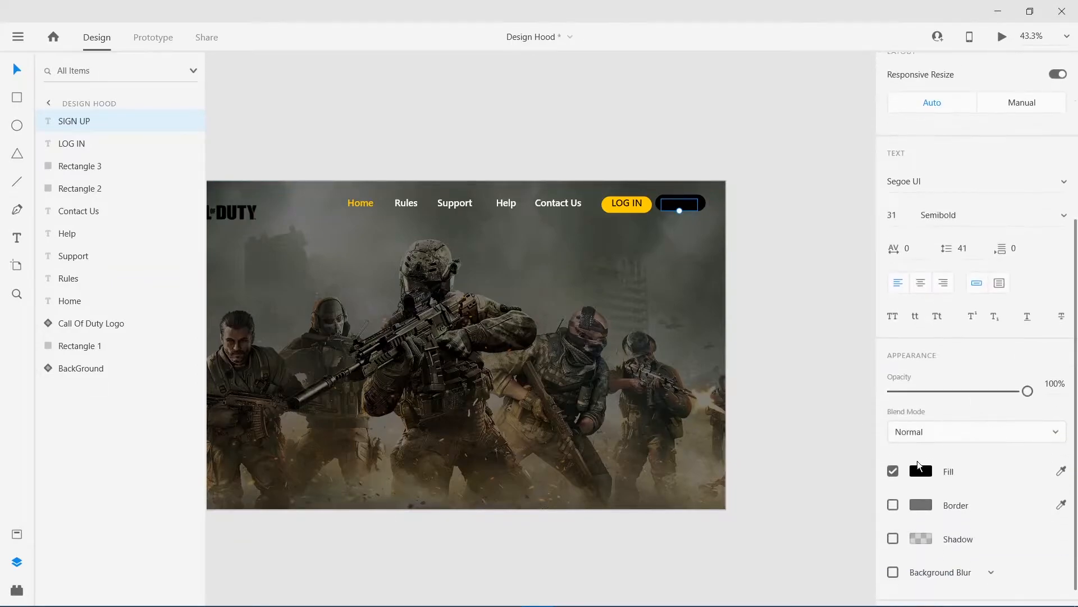
{"action": "left_click", "coordinate": [920, 472]}
{"action": "type", "text": "ffffff"}
{"action": "key", "text": "Return"}
{"action": "left_click", "coordinate": [732, 214]}
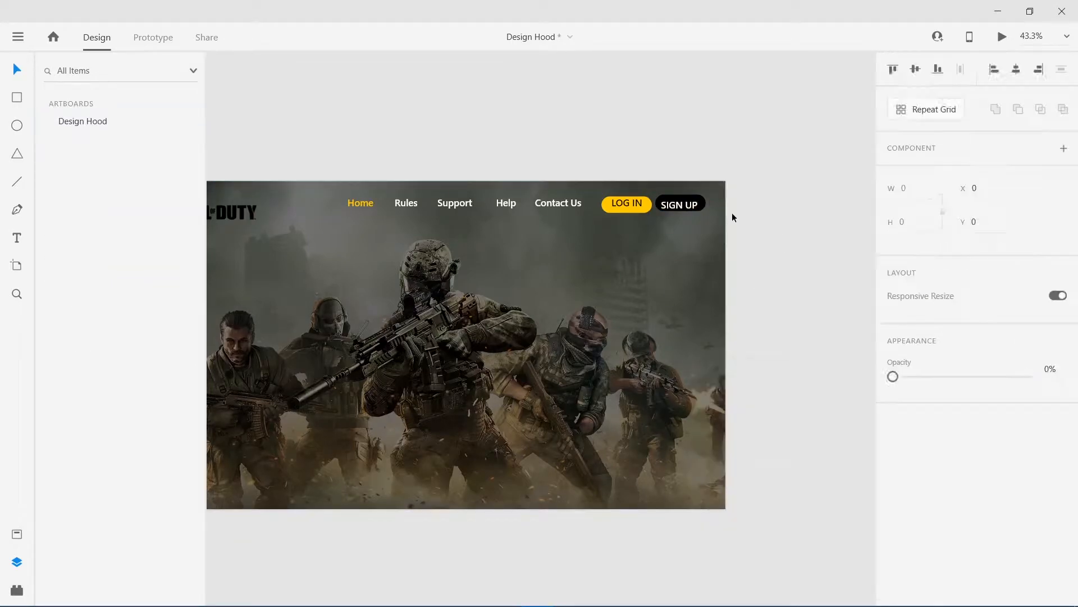
Align the LOG IN text and the yellow button along their vertical middles.
{"action": "left_click", "coordinate": [642, 207]}
{"action": "left_click", "coordinate": [642, 207], "text": "shift"}
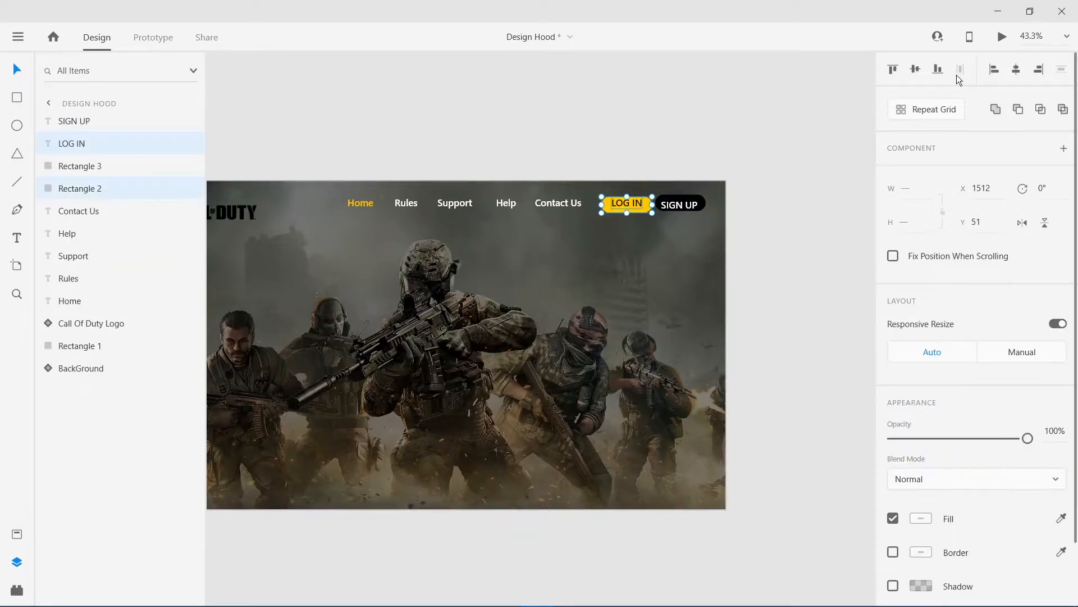
{"action": "left_click", "coordinate": [916, 68]}
{"action": "left_click", "coordinate": [769, 133]}
Align the SIGN UP text with the black button, centring it horizontally.
{"action": "left_click", "coordinate": [680, 206]}
{"action": "left_click", "coordinate": [680, 206], "text": "shift"}
{"action": "left_click", "coordinate": [933, 69]}
{"action": "left_click", "coordinate": [1017, 70]}
Move the black button together with its SIGN UP text slightly right, widening the gap to the LOG IN button.
{"action": "scroll", "coordinate": [726, 207], "scroll_direction": "up", "scroll_amount": 8}
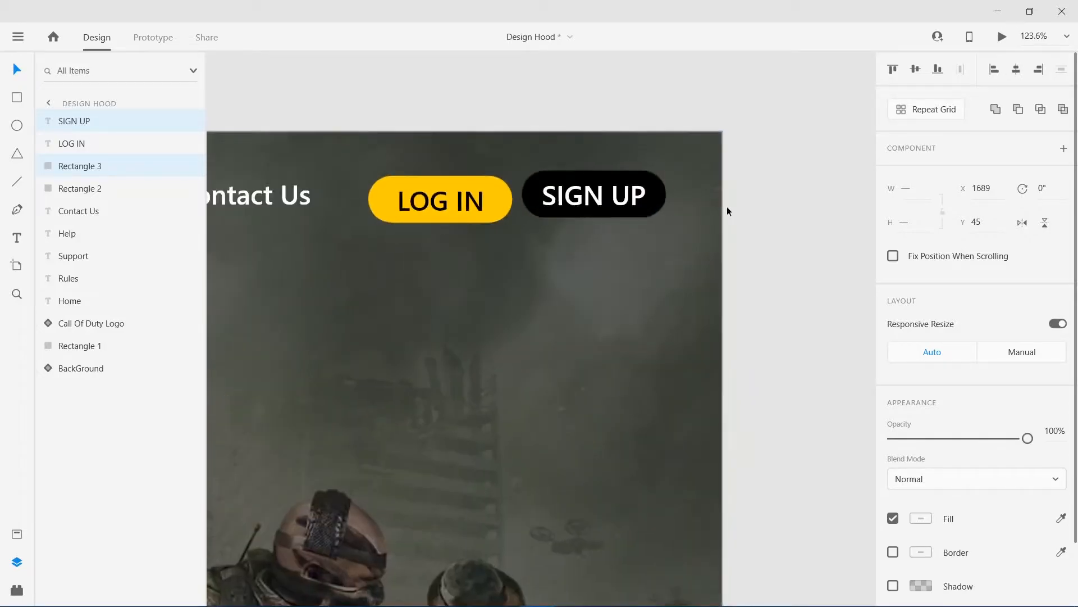
{"action": "left_click_drag", "start_coordinate": [524, 262], "coordinate": [666, 298]}
{"action": "left_click_drag", "start_coordinate": [751, 210], "coordinate": [768, 215]}
Set the SIGN UP text size to 24 and recentre it on the black button at X 1737, Y 59.
{"action": "left_click", "coordinate": [770, 216]}
{"action": "double_click", "coordinate": [774, 220]}
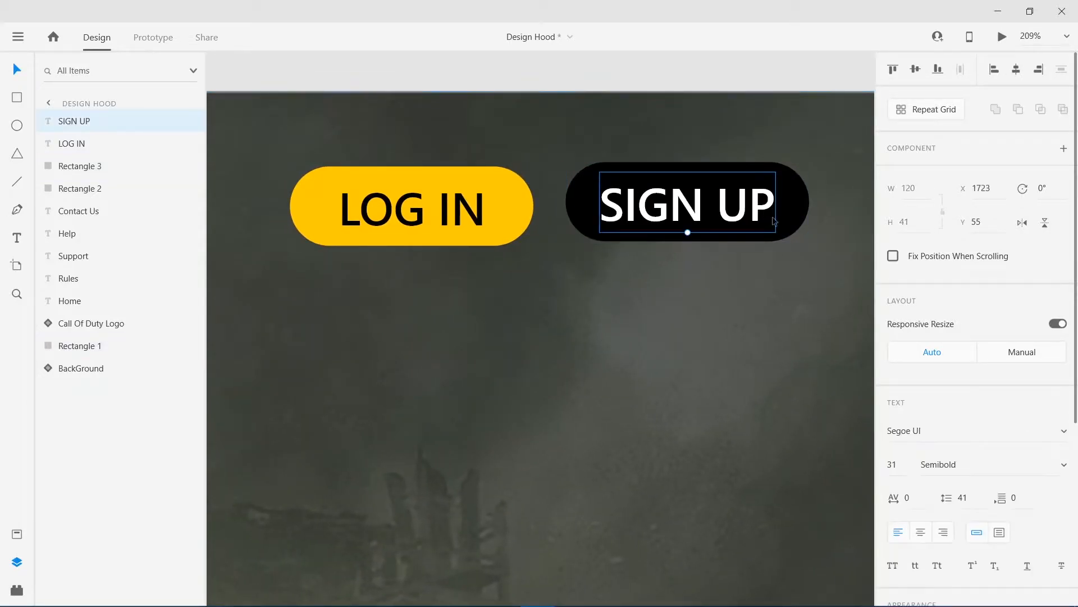
{"action": "left_click_drag", "start_coordinate": [901, 459], "coordinate": [897, 482]}
{"action": "left_click", "coordinate": [706, 225]}
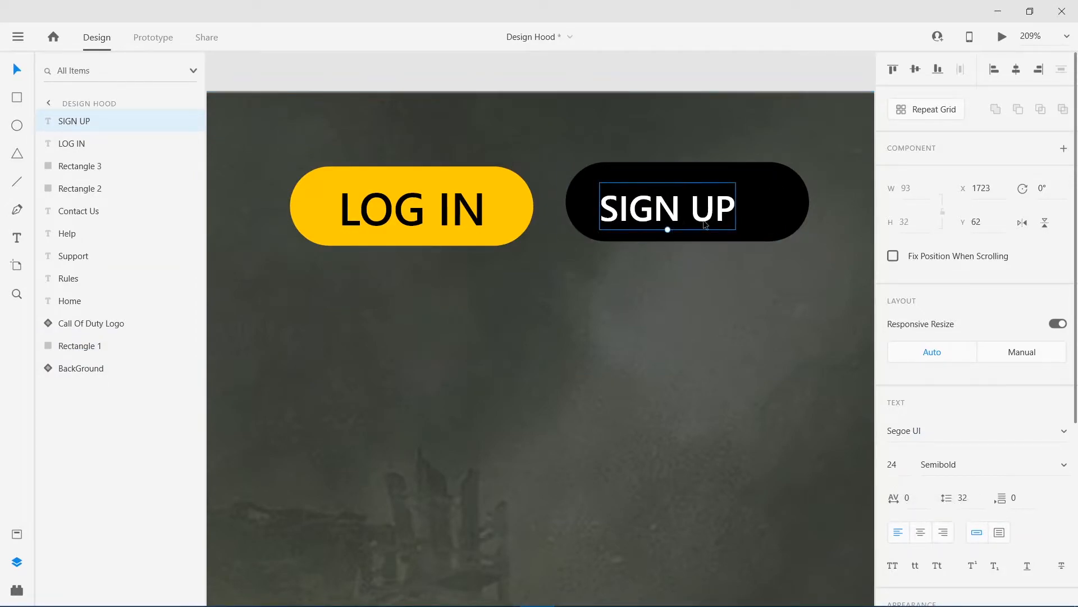
{"action": "left_click_drag", "start_coordinate": [675, 216], "coordinate": [693, 212]}
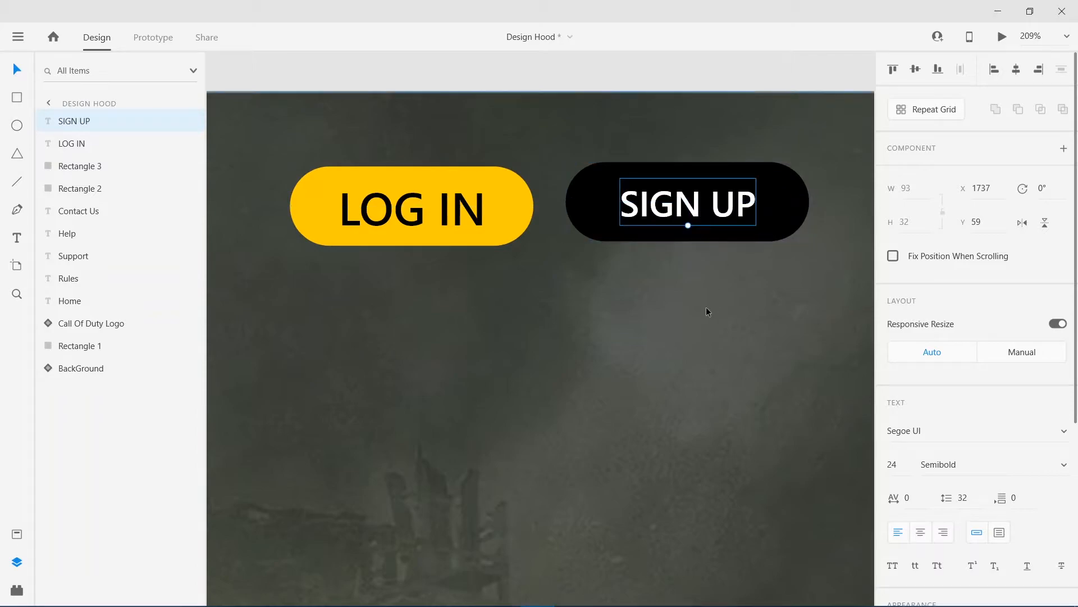
{"action": "left_click", "coordinate": [706, 308]}
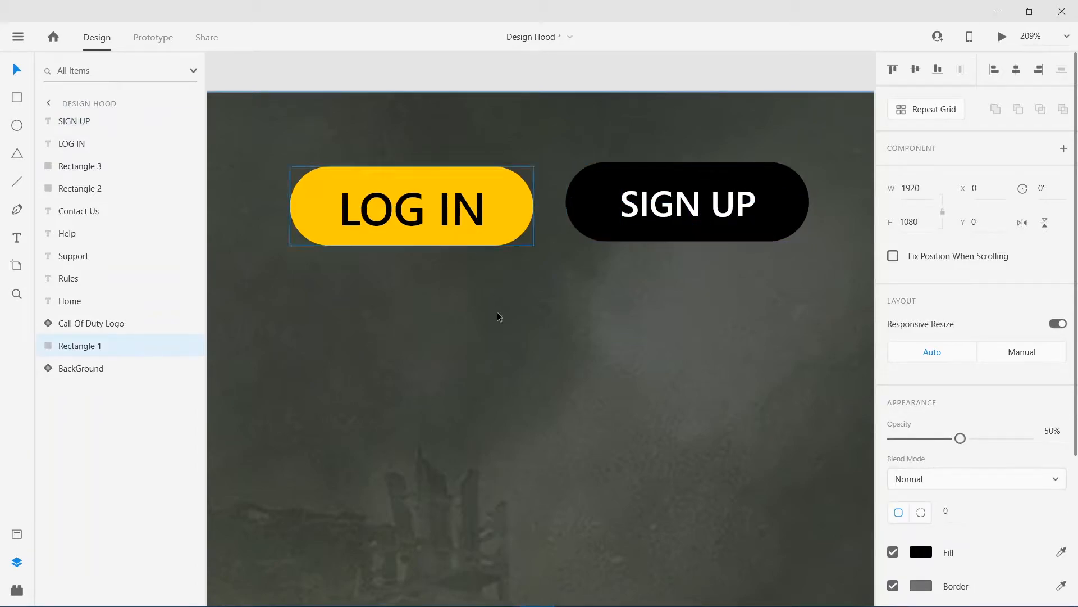
Move the yellow button to about X 1507, Y 48, level with the black button.
{"action": "scroll", "coordinate": [535, 325], "scroll_direction": "left", "scroll_amount": 4}
{"action": "left_click", "coordinate": [606, 230]}
{"action": "left_click_drag", "start_coordinate": [604, 225], "coordinate": [597, 219]}
{"action": "left_click", "coordinate": [561, 210]}
Set the LOG IN text size to 24 to match the SIGN UP text.
{"action": "left_click", "coordinate": [730, 216]}
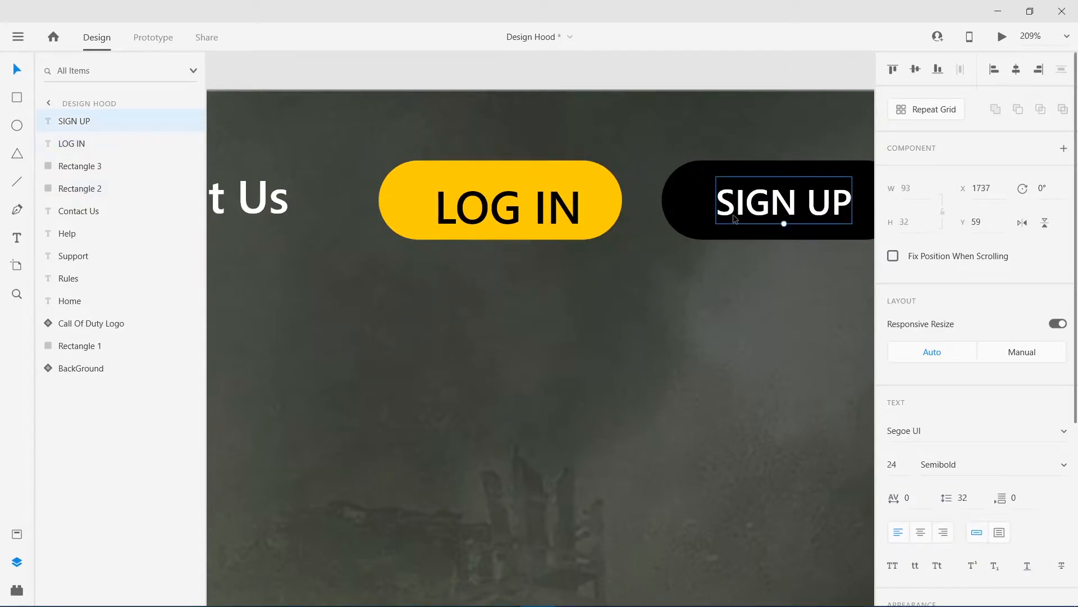
{"action": "left_click", "coordinate": [565, 207]}
{"action": "double_click", "coordinate": [893, 464]}
{"action": "type", "text": "16"}
{"action": "key", "text": "Return"}
{"action": "key", "text": "Up"}
{"action": "key", "text": "Up"}
{"action": "key", "text": "Up"}
{"action": "key", "text": "Up"}
{"action": "key", "text": "Up"}
{"action": "key", "text": "Up"}
{"action": "key", "text": "Up"}
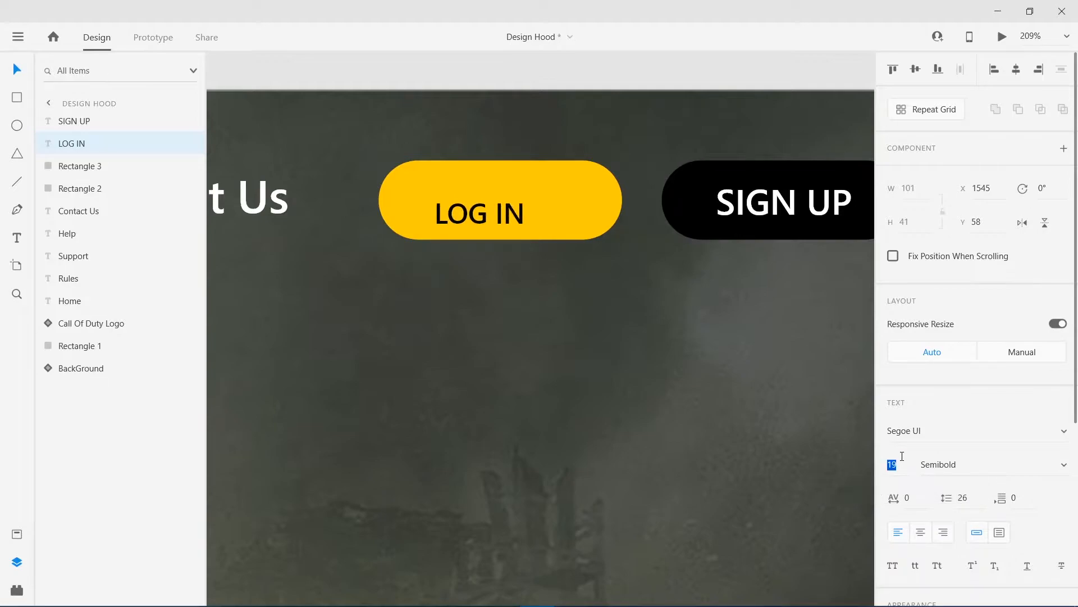
{"action": "key", "text": "Up"}
Move the LOG IN text to the centre of the yellow button at about X 1551, Y 56.
{"action": "left_click", "coordinate": [855, 456]}
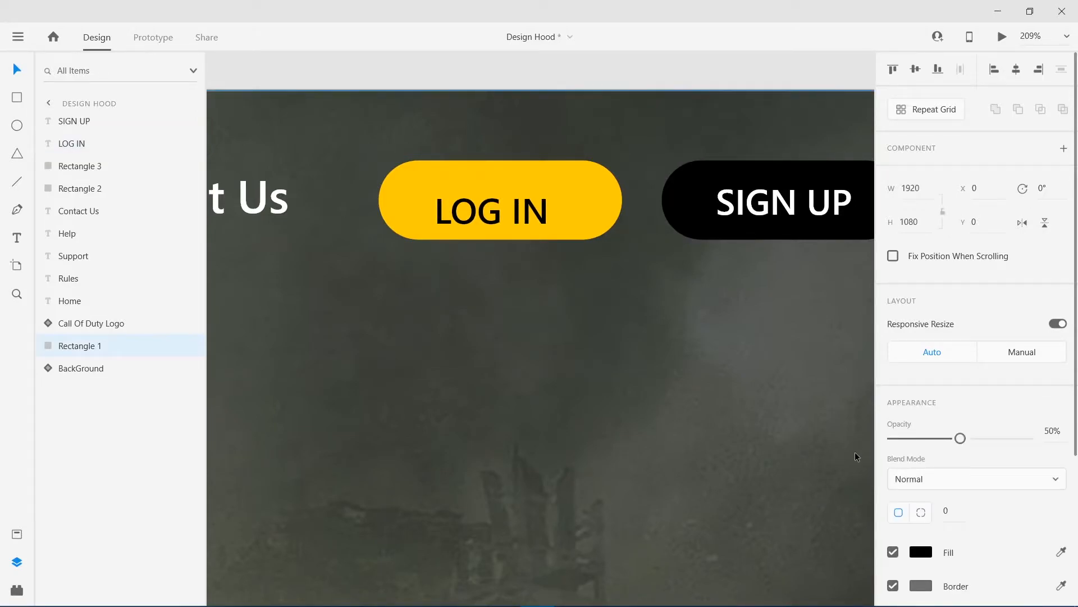
{"action": "left_click_drag", "start_coordinate": [554, 224], "coordinate": [553, 209]}
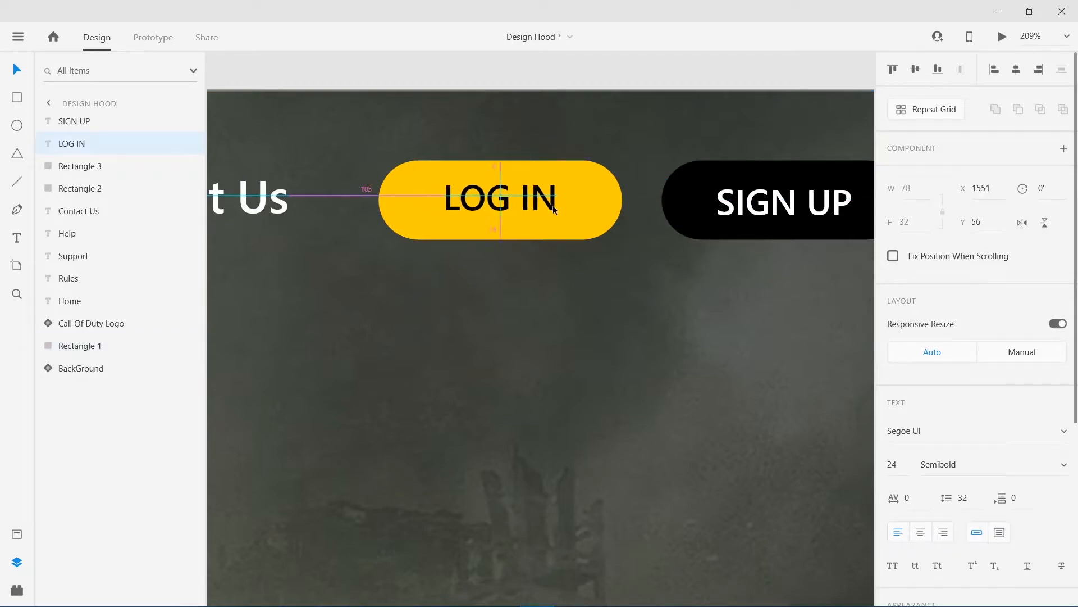
{"action": "left_click", "coordinate": [550, 278]}
Try a white fill on the LOG IN text.
{"action": "left_click", "coordinate": [533, 199]}
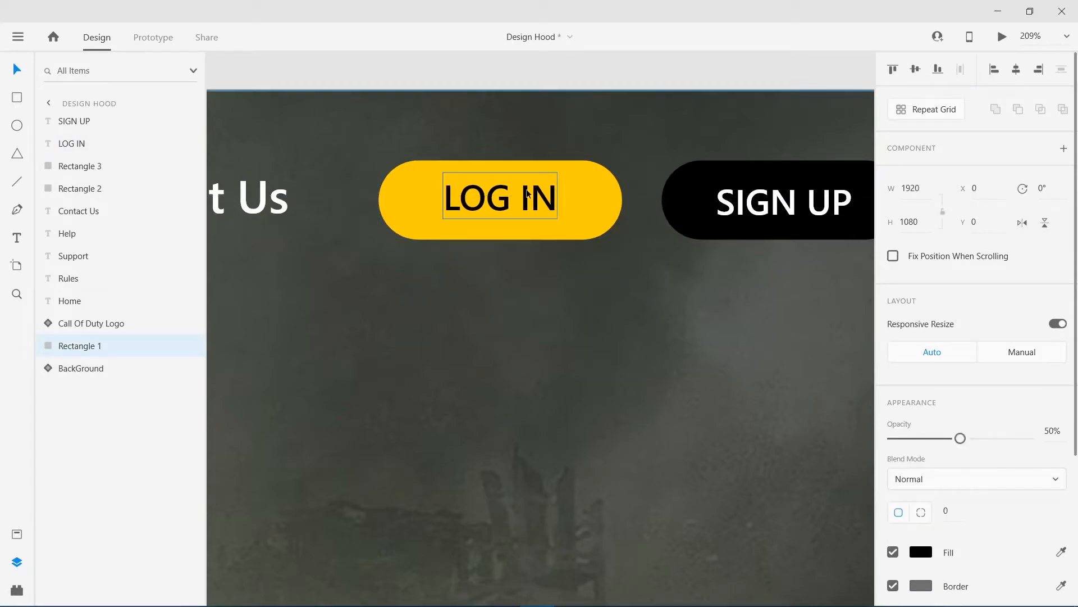
{"action": "scroll", "coordinate": [907, 472], "scroll_direction": "down", "scroll_amount": 5}
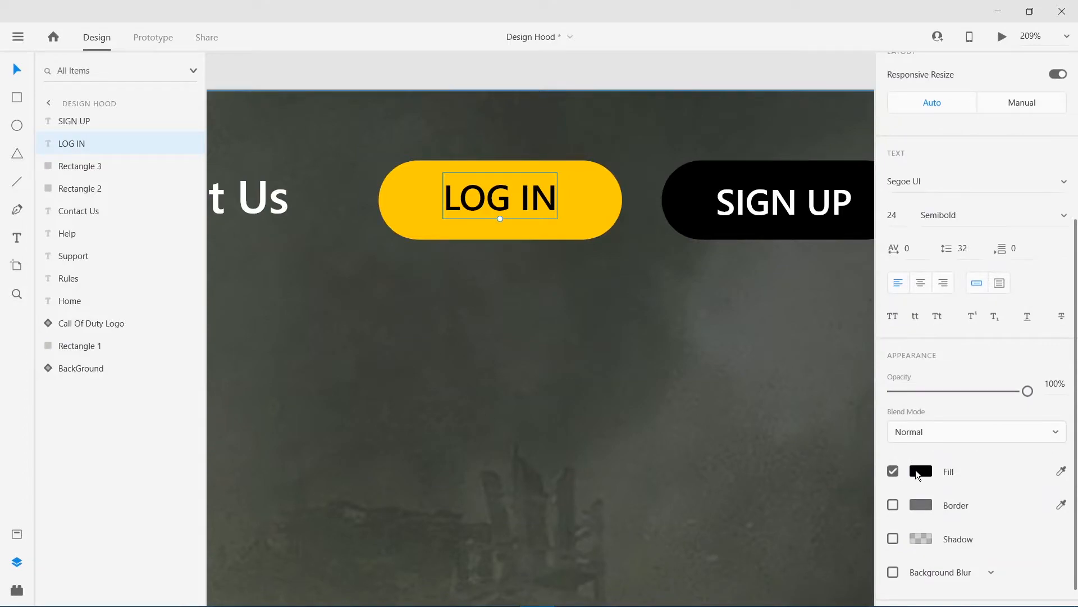
{"action": "left_click", "coordinate": [915, 469]}
{"action": "left_click_drag", "start_coordinate": [765, 426], "coordinate": [636, 309]}
{"action": "left_click", "coordinate": [507, 300]}
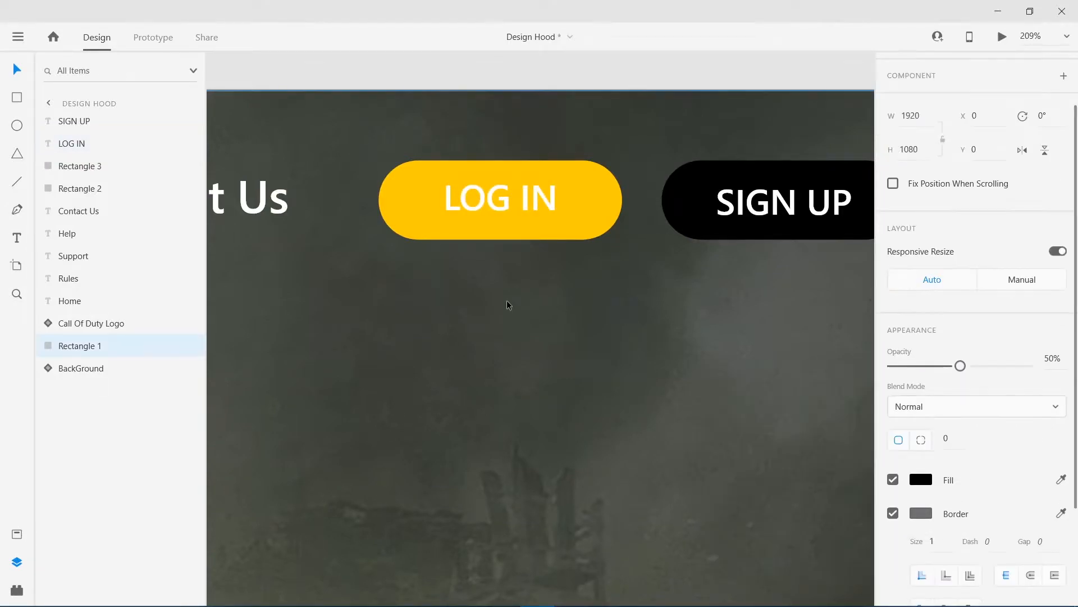
Set the LOG IN text's fill back to black #000000.
{"action": "scroll", "coordinate": [521, 292], "scroll_direction": "down", "scroll_amount": 5}
{"action": "scroll", "coordinate": [539, 287], "scroll_direction": "up", "scroll_amount": 3}
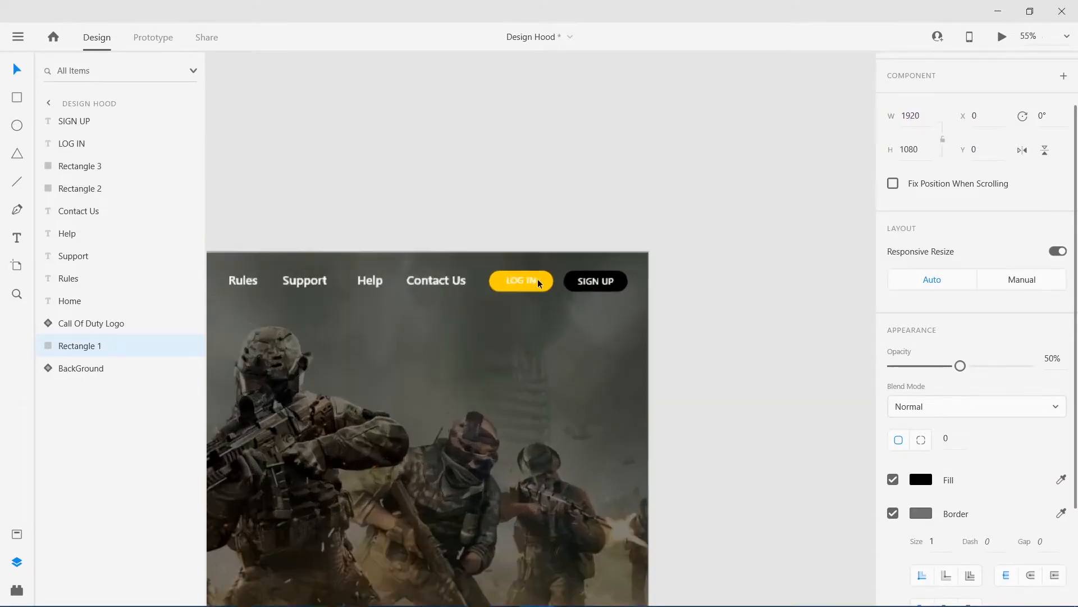
{"action": "left_click", "coordinate": [524, 282]}
{"action": "scroll", "coordinate": [918, 500], "scroll_direction": "down", "scroll_amount": 4}
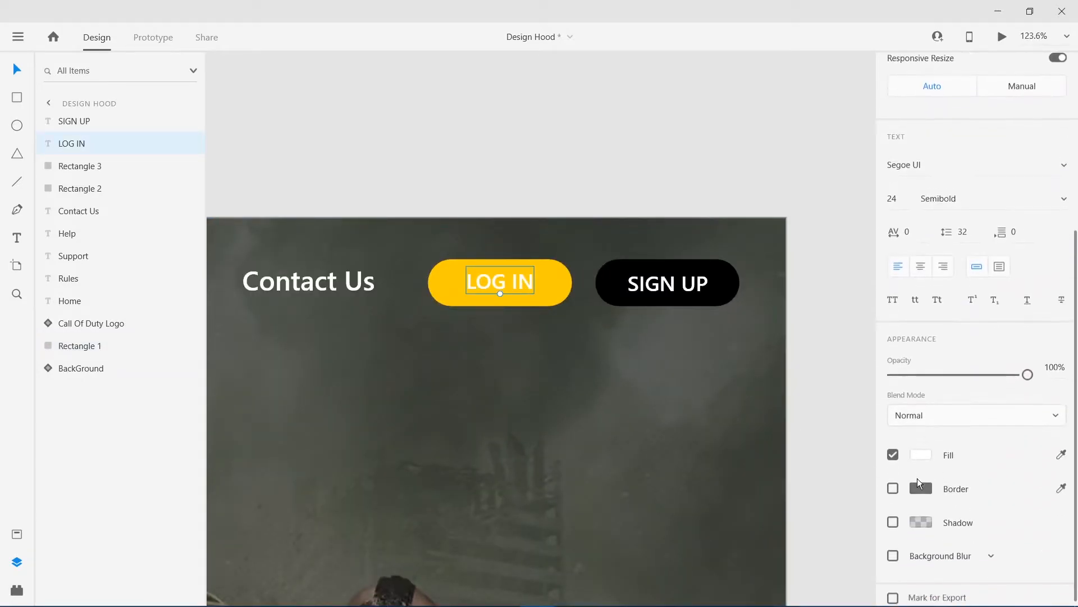
{"action": "left_click", "coordinate": [920, 445]}
{"action": "type", "text": "000000"}
{"action": "key", "text": "Return"}
{"action": "left_click", "coordinate": [549, 377]}
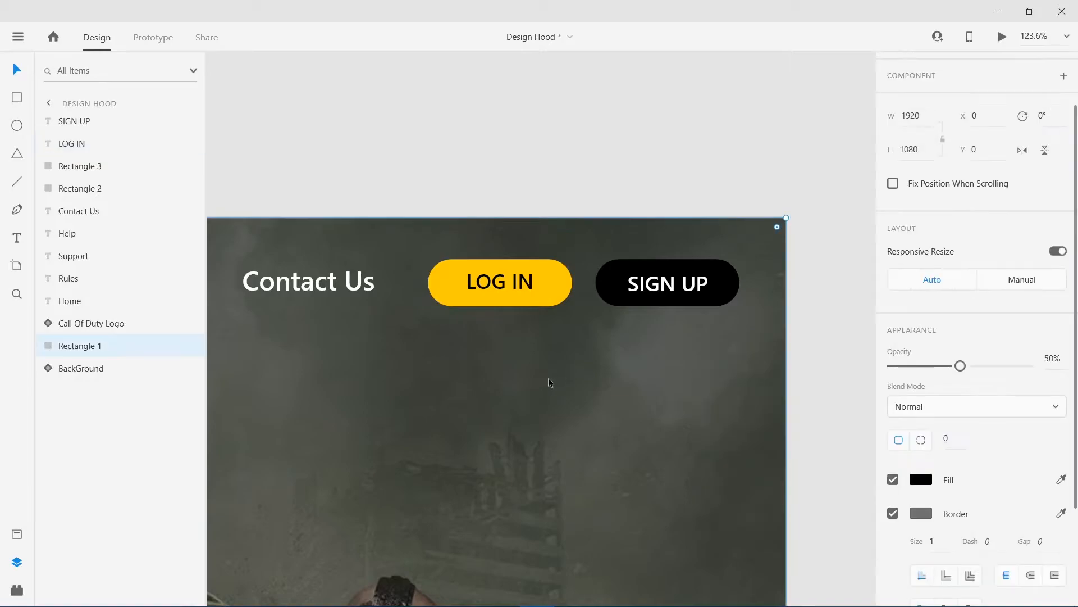
Align the LOG IN and SIGN UP texts and both button rectangles to a common vertical middle.
{"action": "left_click_drag", "start_coordinate": [579, 363], "coordinate": [778, 353]}
{"action": "scroll", "coordinate": [568, 338], "scroll_direction": "down", "scroll_amount": 5}
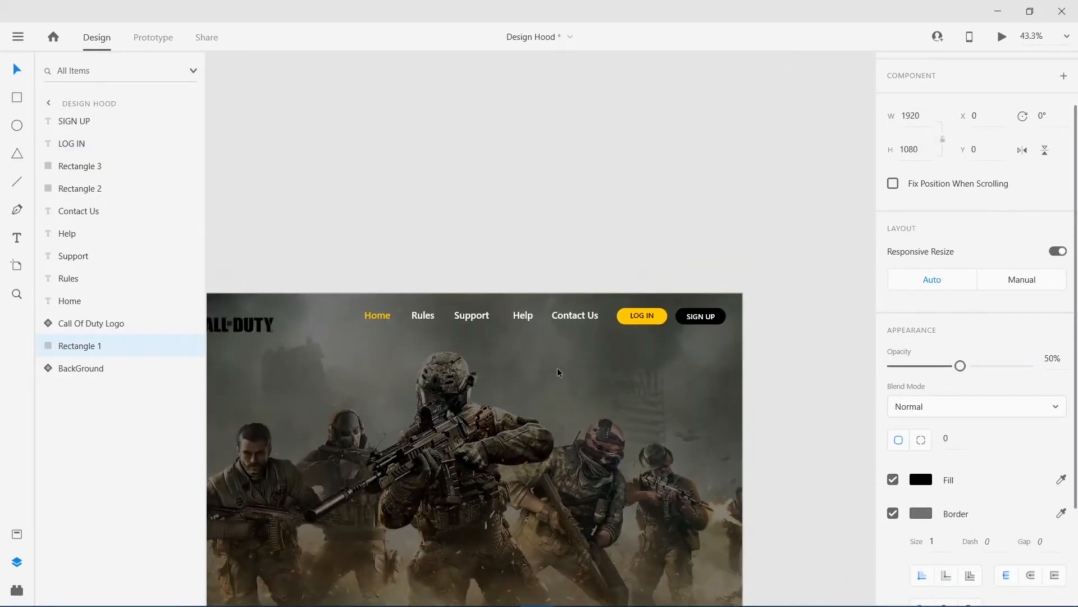
{"action": "left_click_drag", "start_coordinate": [560, 363], "coordinate": [619, 340]}
{"action": "scroll", "coordinate": [715, 302], "scroll_direction": "up", "scroll_amount": 6}
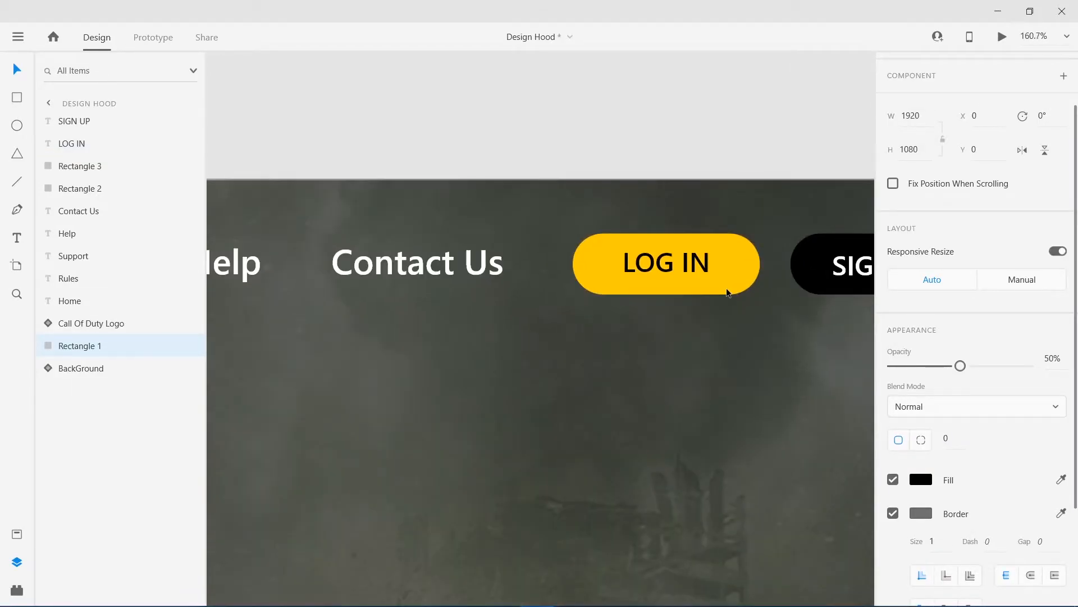
{"action": "left_click", "coordinate": [749, 279]}
{"action": "left_click", "coordinate": [832, 276], "text": "shift"}
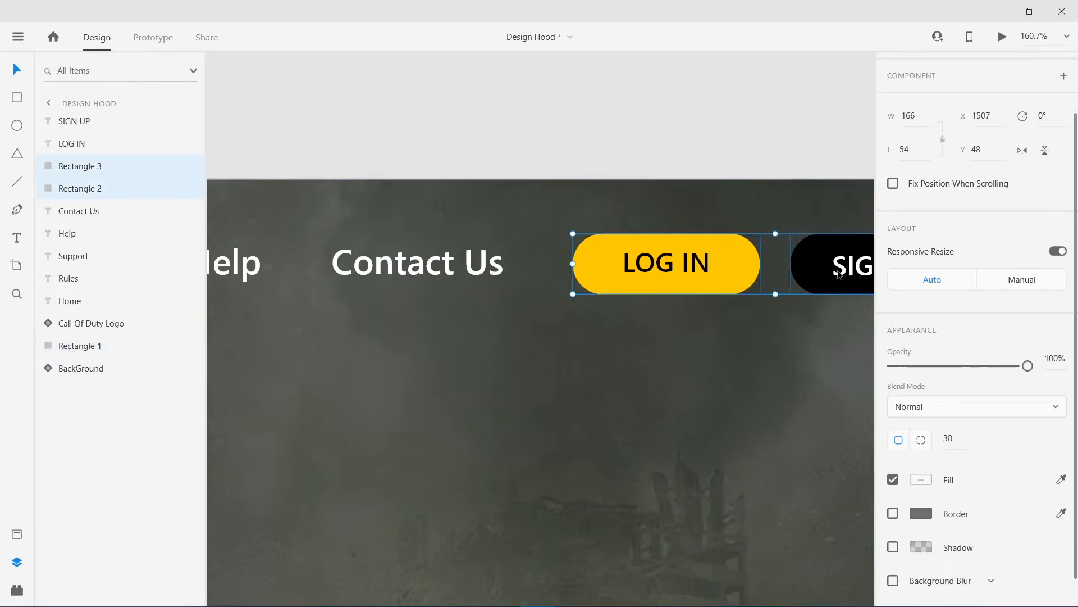
{"action": "left_click", "coordinate": [852, 274], "text": "shift"}
{"action": "left_click", "coordinate": [708, 264], "text": "shift"}
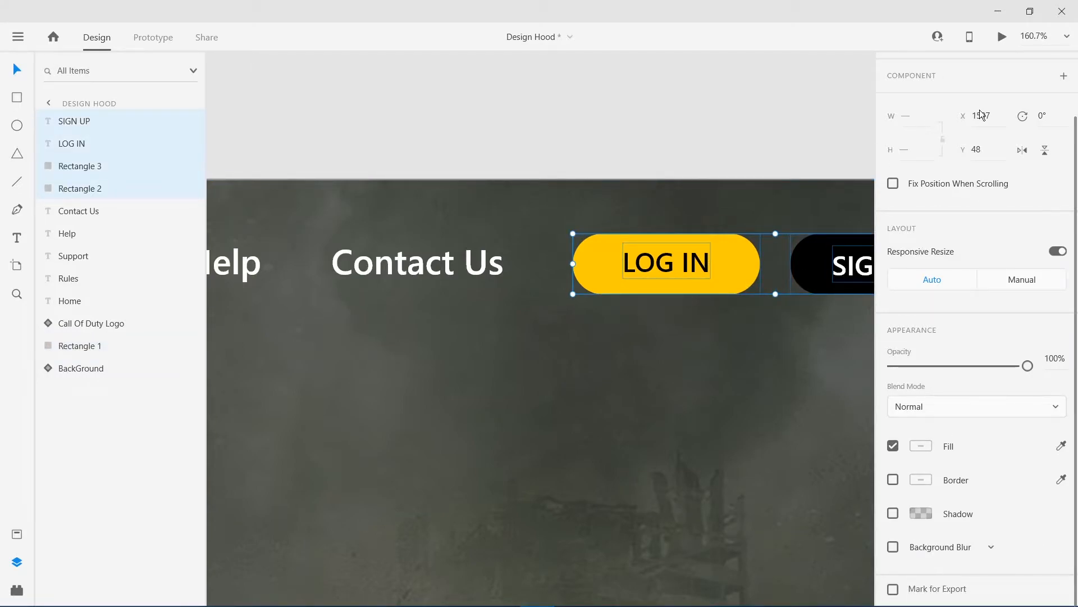
{"action": "scroll", "coordinate": [978, 101], "scroll_direction": "up", "scroll_amount": 2}
{"action": "left_click", "coordinate": [915, 69]}
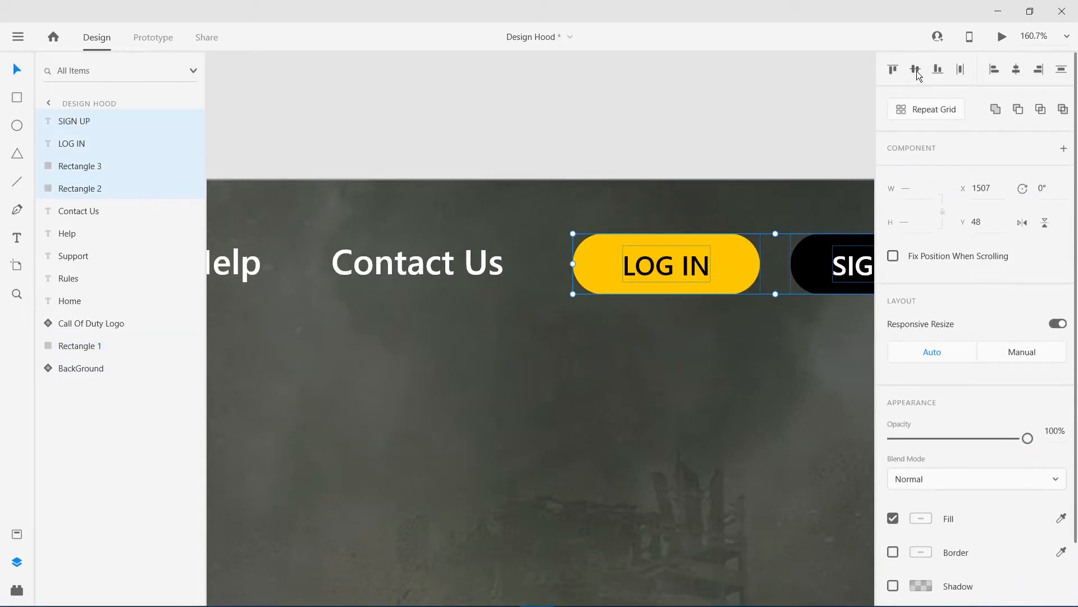
{"action": "left_click", "coordinate": [797, 351]}
Distribute the Home, Rules, Support, Help and Contact Us labels evenly in the horizontal direction.
{"action": "scroll", "coordinate": [670, 320], "scroll_direction": "left", "scroll_amount": 5}
{"action": "scroll", "coordinate": [673, 333], "scroll_direction": "down", "scroll_amount": 1}
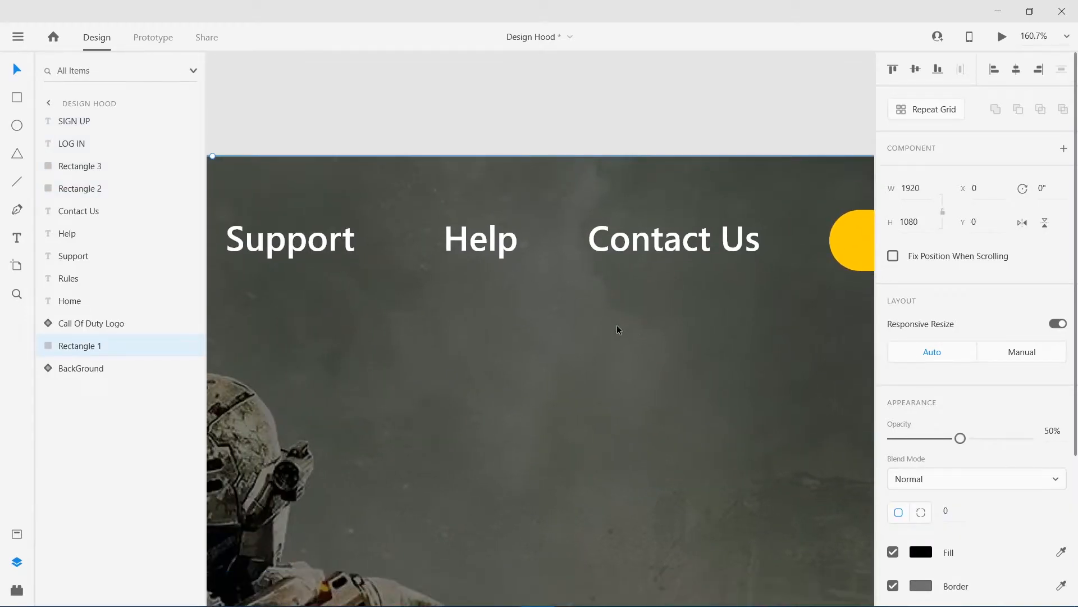
{"action": "scroll", "coordinate": [616, 325], "scroll_direction": "down", "scroll_amount": 5}
{"action": "left_click", "coordinate": [692, 288]}
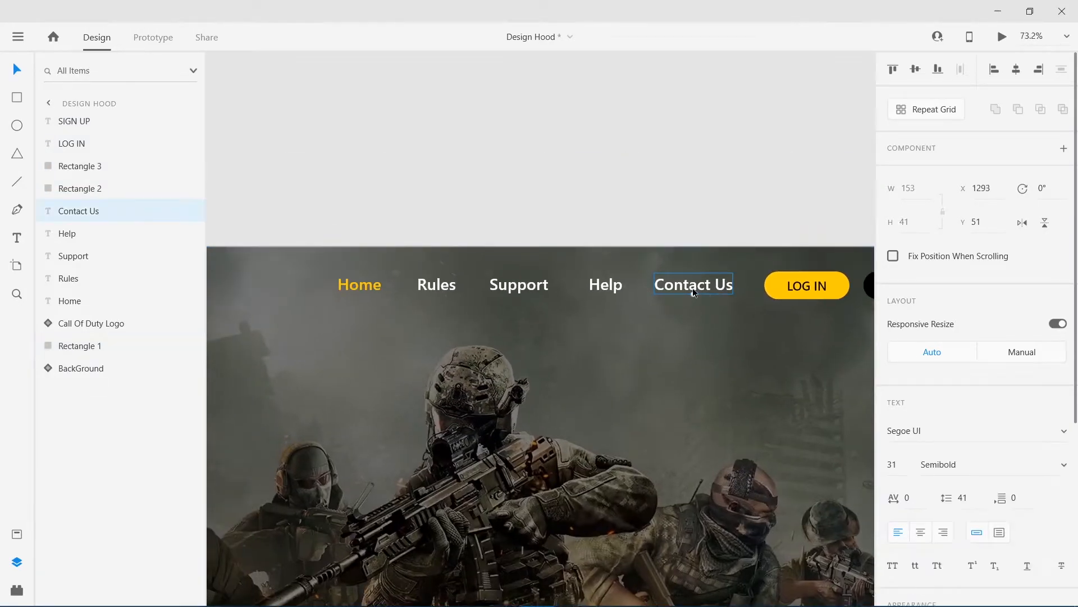
{"action": "left_click", "coordinate": [89, 122], "text": "shift"}
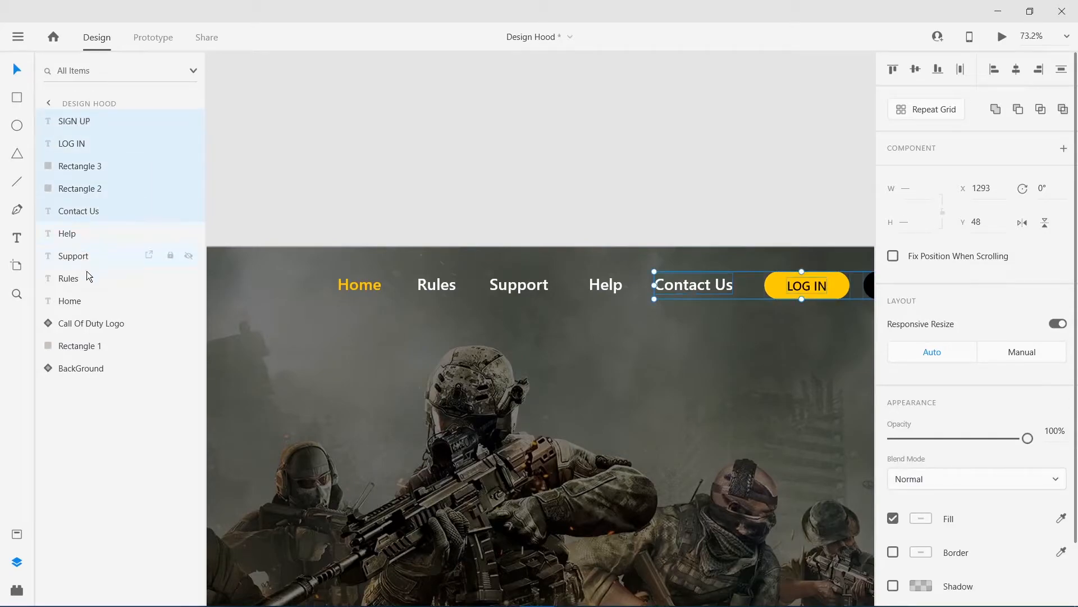
{"action": "left_click", "coordinate": [79, 300]}
{"action": "left_click", "coordinate": [90, 211], "text": "shift"}
{"action": "left_click", "coordinate": [961, 73]}
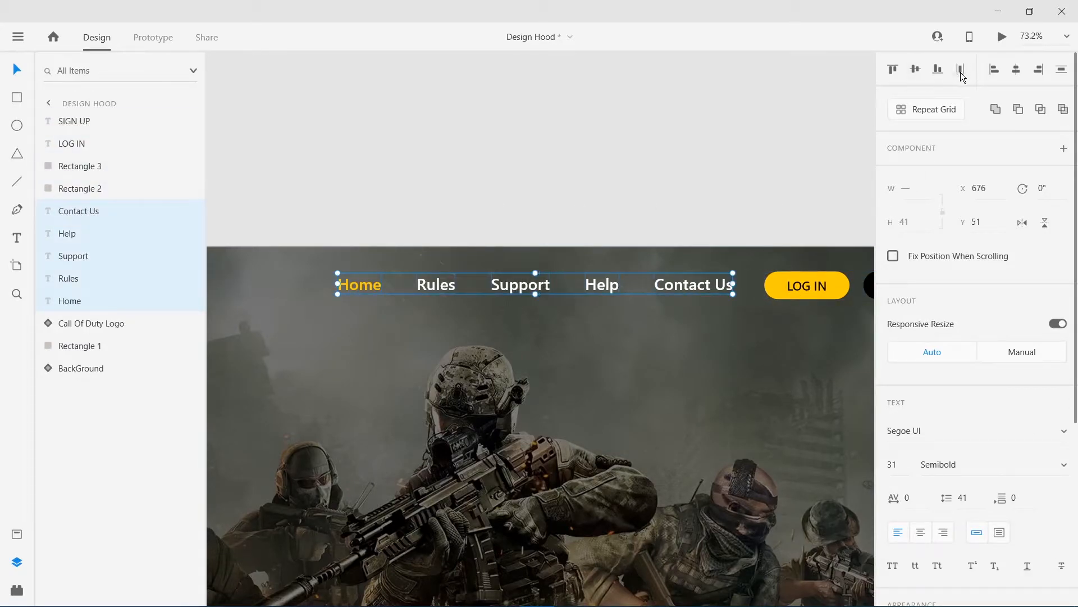
{"action": "left_click", "coordinate": [711, 144]}
{"action": "scroll", "coordinate": [632, 309], "scroll_direction": "down", "scroll_amount": 5}
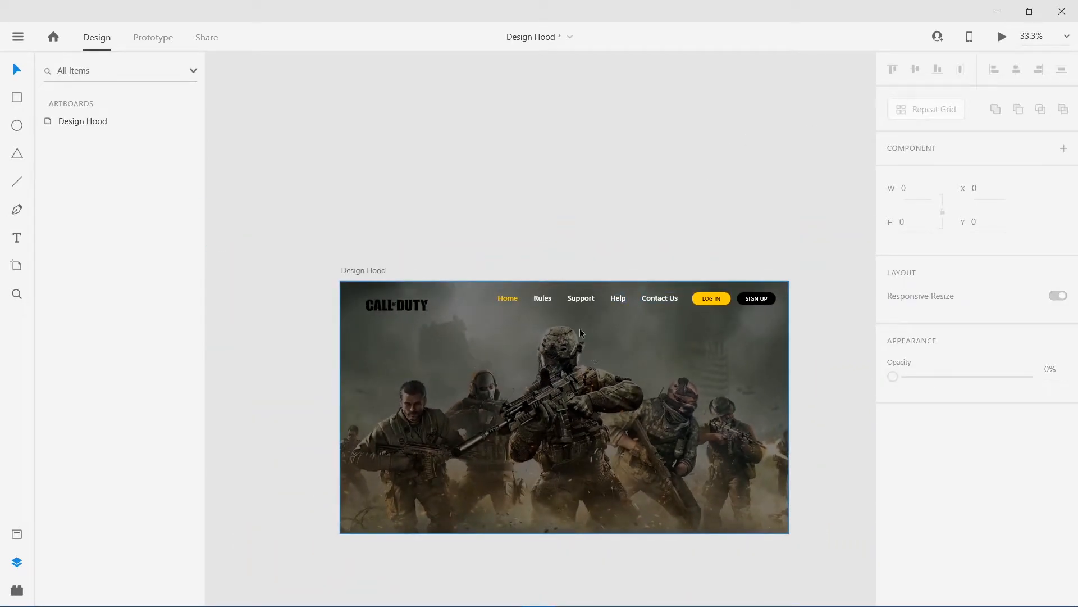
Place the Instagram, Facebook and Twitter components from the document assets on the right part of the artboard.
{"action": "scroll", "coordinate": [568, 342], "scroll_direction": "up", "scroll_amount": 4}
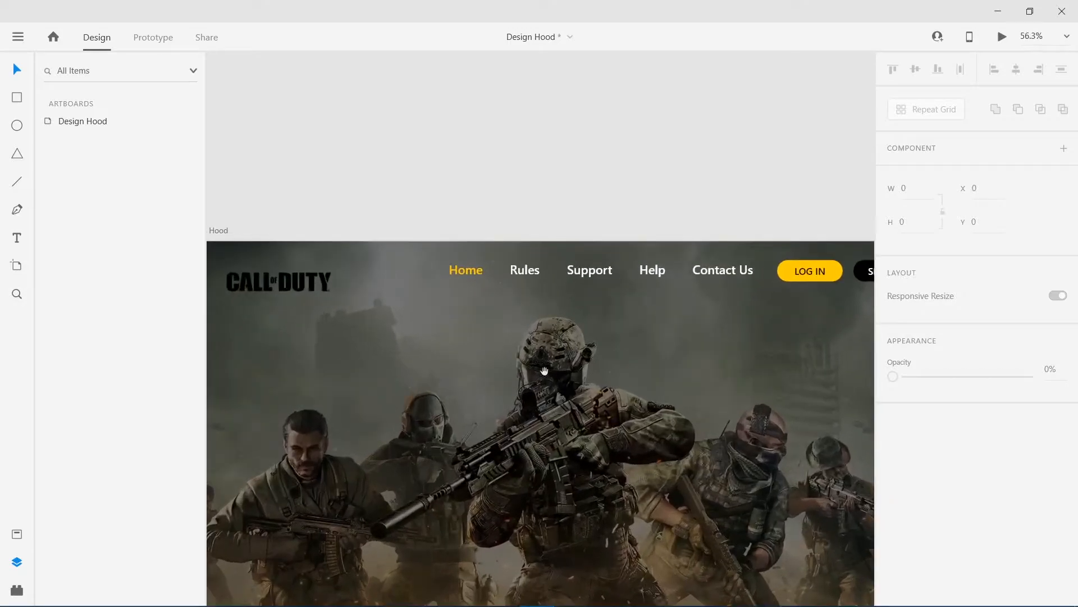
{"action": "scroll", "coordinate": [520, 275], "scroll_direction": "down", "scroll_amount": 1}
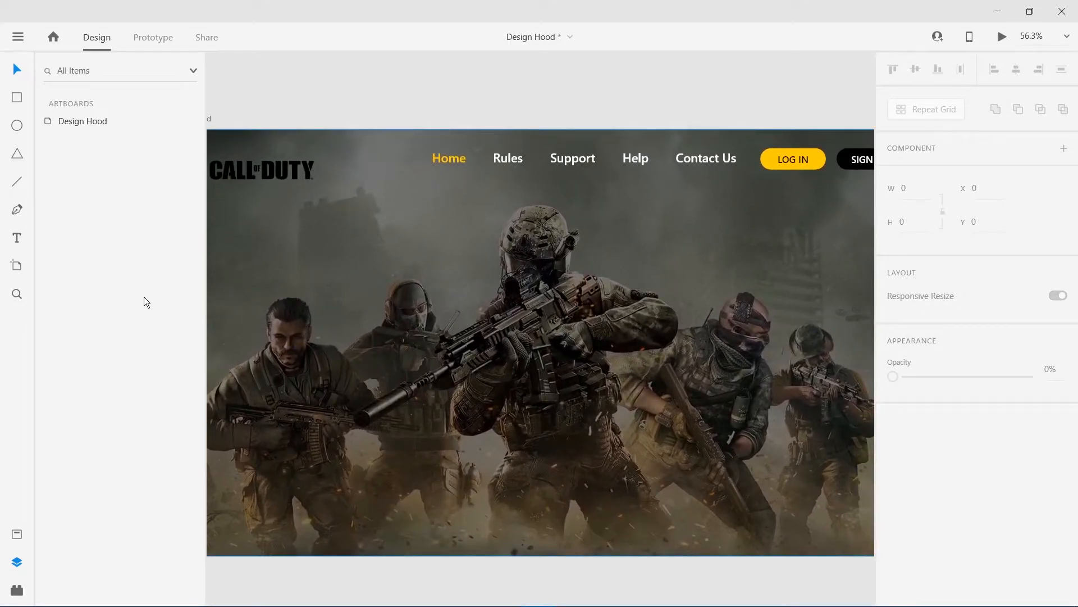
{"action": "left_click", "coordinate": [351, 254]}
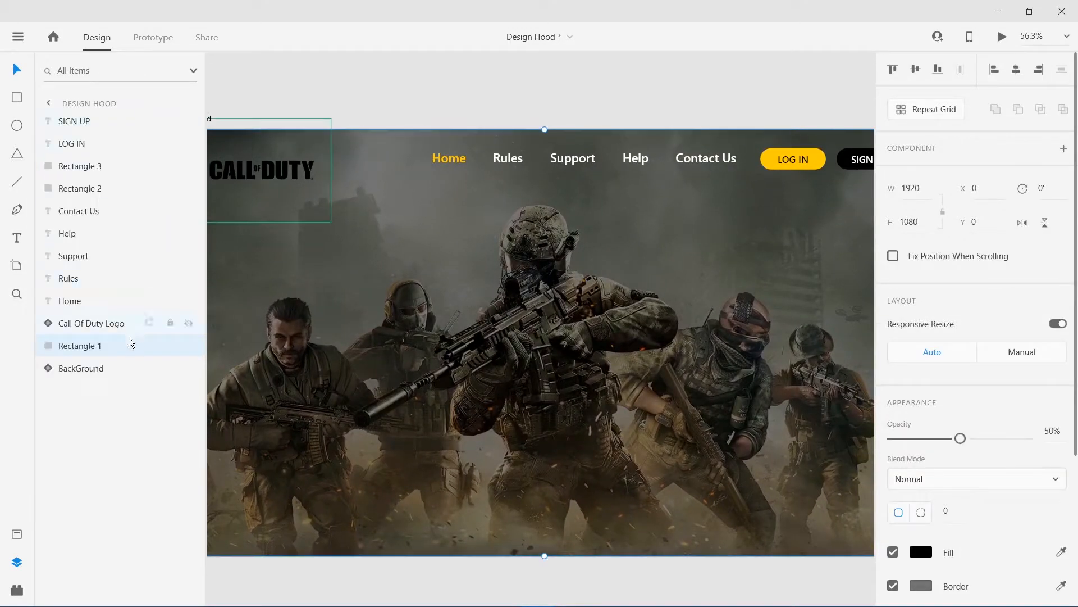
{"action": "left_click", "coordinate": [17, 533]}
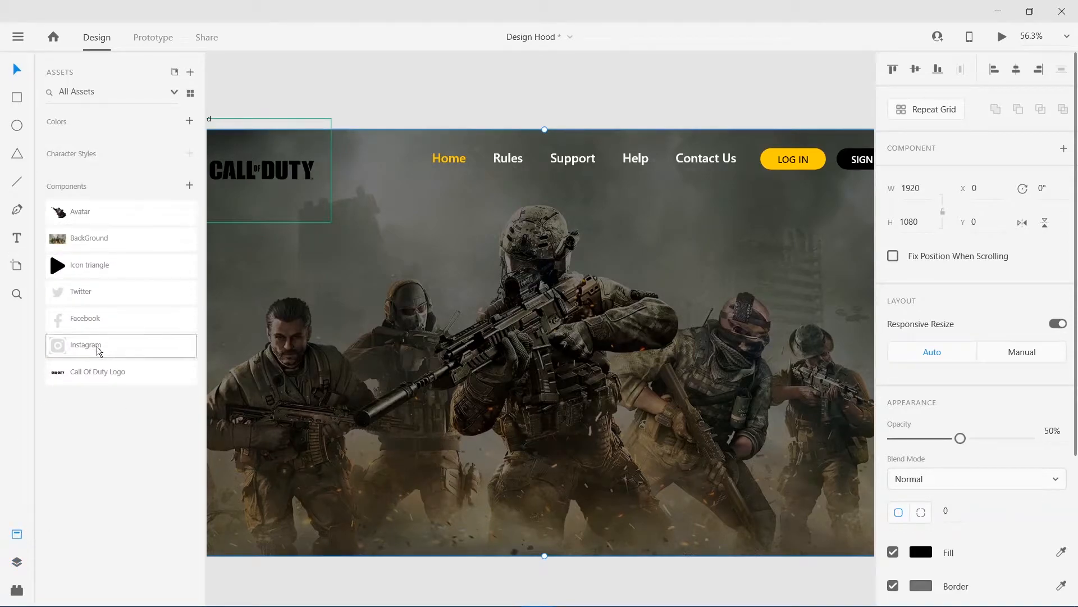
{"action": "left_click_drag", "start_coordinate": [93, 347], "coordinate": [808, 291]}
{"action": "left_click_drag", "start_coordinate": [814, 369], "coordinate": [671, 346]}
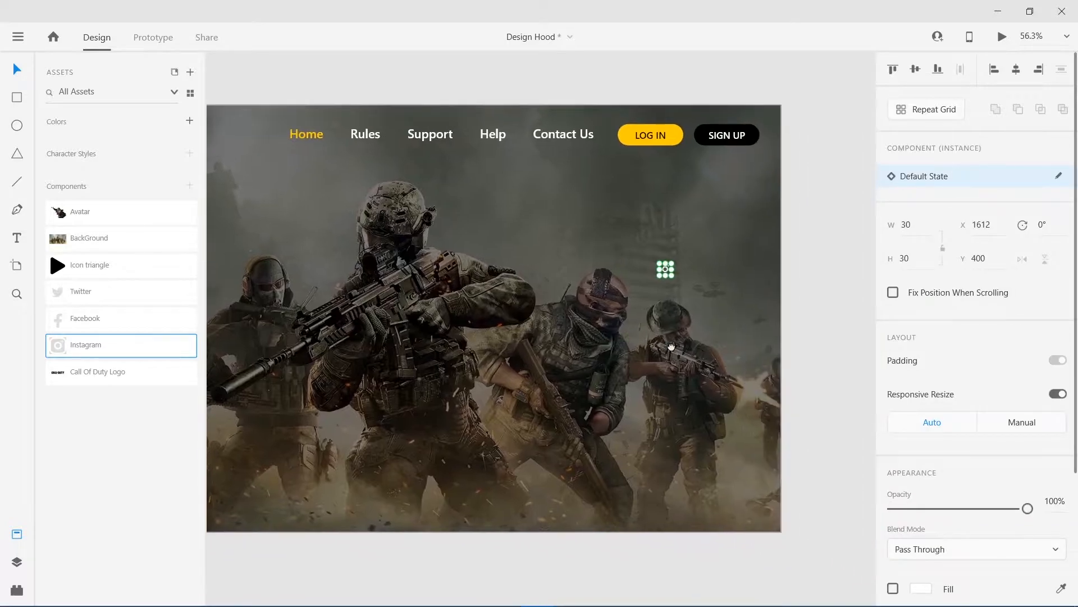
{"action": "left_click_drag", "start_coordinate": [106, 316], "coordinate": [713, 302]}
{"action": "left_click_drag", "start_coordinate": [88, 284], "coordinate": [724, 337]}
Stack the Instagram, Facebook and Twitter icons in a column near the artboard's right edge, at about X 1815.
{"action": "scroll", "coordinate": [760, 342], "scroll_direction": "up", "scroll_amount": 4}
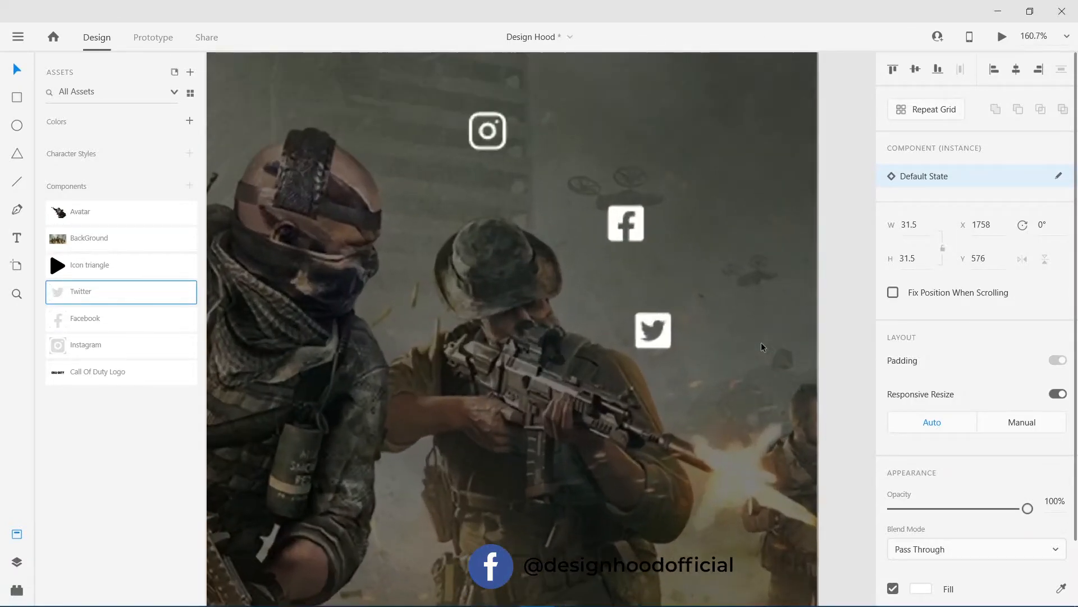
{"action": "left_click_drag", "start_coordinate": [700, 282], "coordinate": [579, 341]}
{"action": "left_click_drag", "start_coordinate": [379, 206], "coordinate": [604, 191]}
{"action": "left_click", "coordinate": [521, 291]}
{"action": "left_click_drag", "start_coordinate": [521, 291], "coordinate": [609, 268]}
{"action": "left_click_drag", "start_coordinate": [554, 396], "coordinate": [603, 347]}
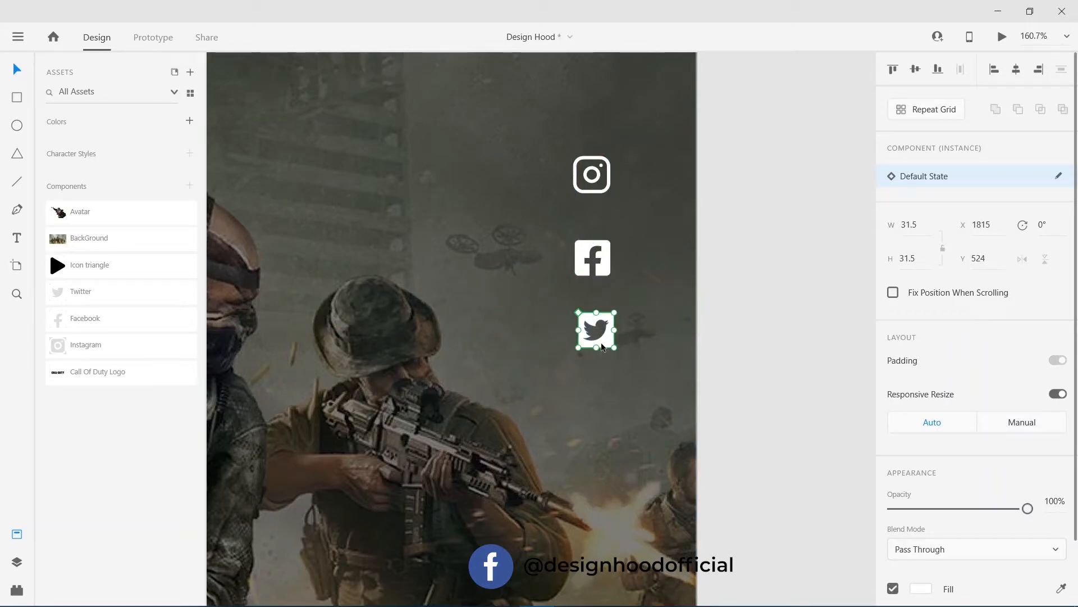
Align the three social icons on their horizontal centres and distribute them evenly in the vertical direction.
{"action": "left_click", "coordinate": [599, 190], "text": "shift"}
{"action": "left_click", "coordinate": [607, 258], "text": "shift"}
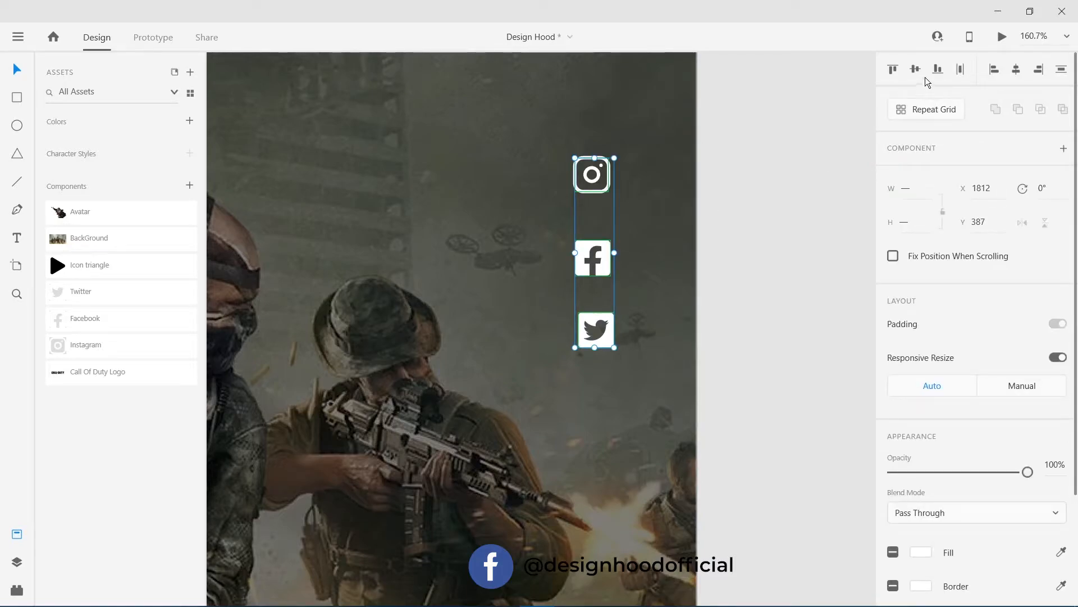
{"action": "left_click", "coordinate": [1018, 72]}
{"action": "left_click", "coordinate": [1061, 69]}
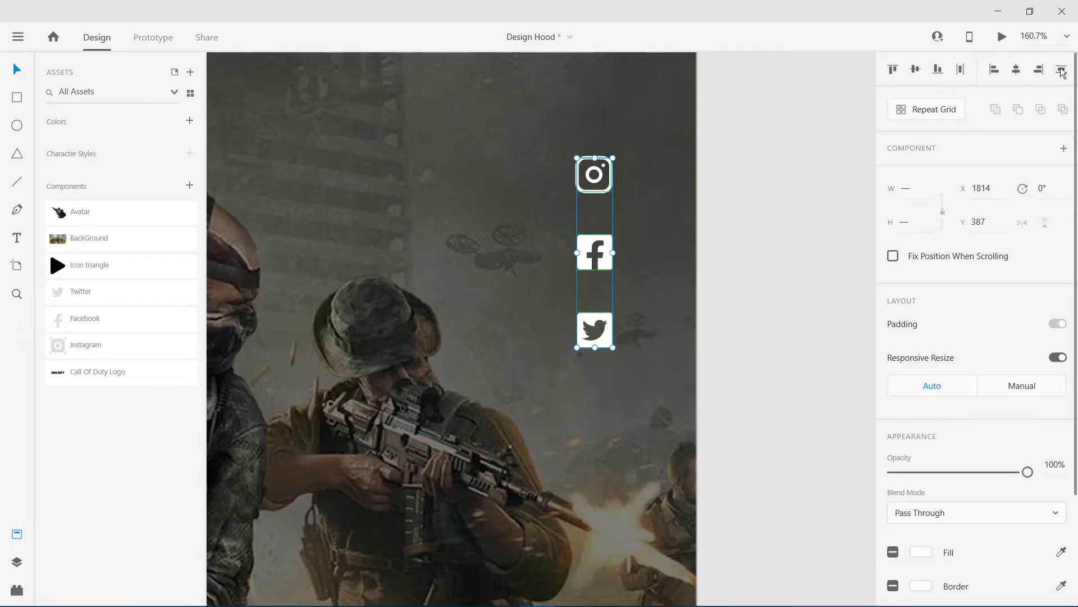
{"action": "left_click", "coordinate": [772, 216]}
Try to sample a new fill colour for the three social icons.
{"action": "scroll", "coordinate": [674, 274], "scroll_direction": "down", "scroll_amount": 3}
{"action": "scroll", "coordinate": [671, 269], "scroll_direction": "up", "scroll_amount": 3}
{"action": "left_click", "coordinate": [615, 208]}
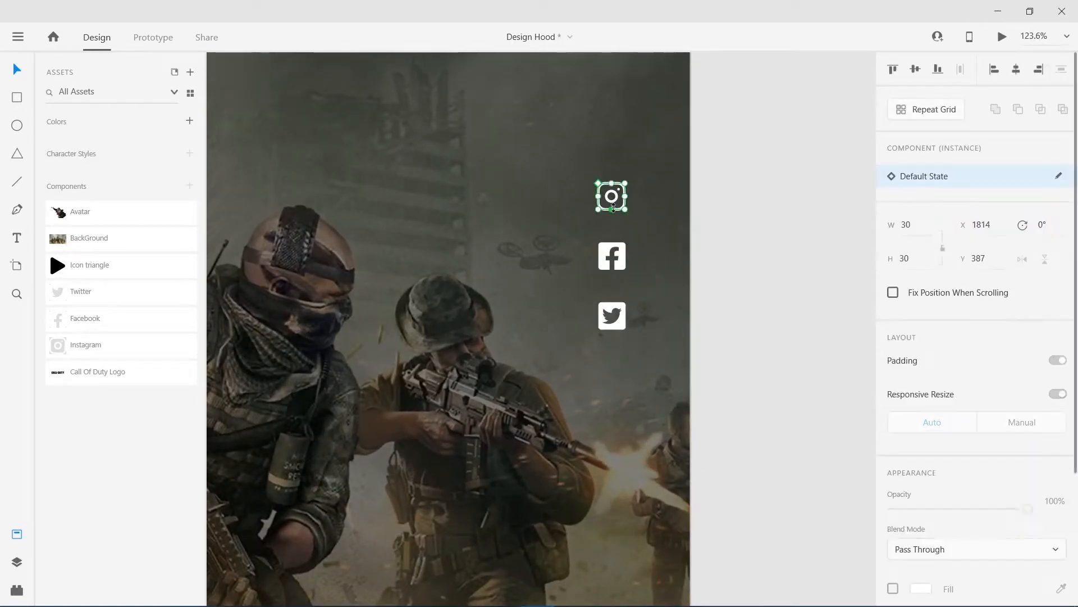
{"action": "left_click", "coordinate": [620, 268], "text": "shift"}
{"action": "left_click", "coordinate": [621, 319], "text": "shift"}
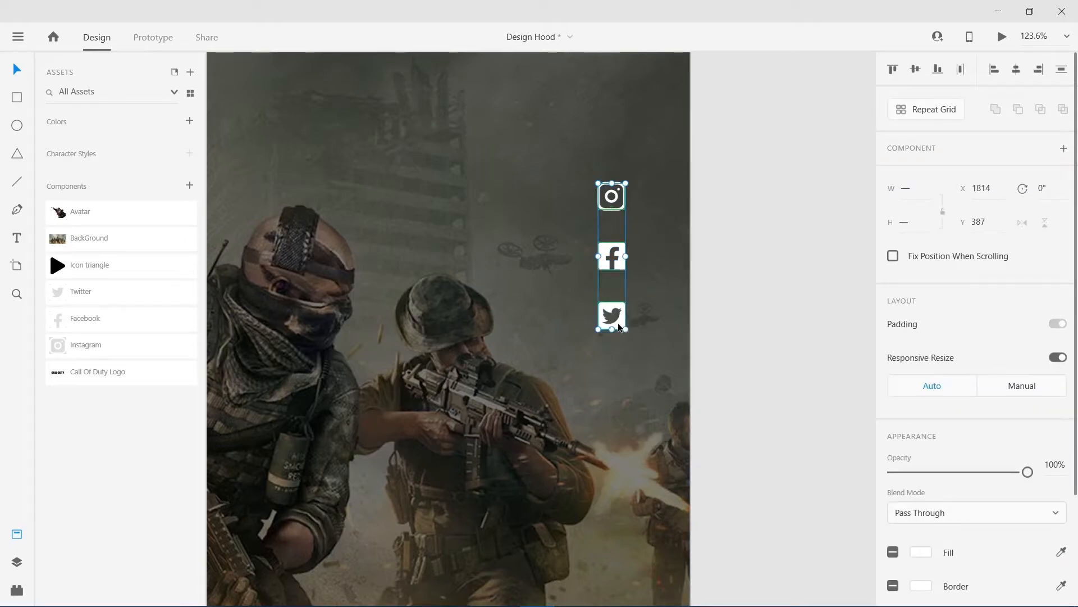
{"action": "scroll", "coordinate": [910, 449], "scroll_direction": "down", "scroll_amount": 3}
{"action": "left_click", "coordinate": [920, 411]}
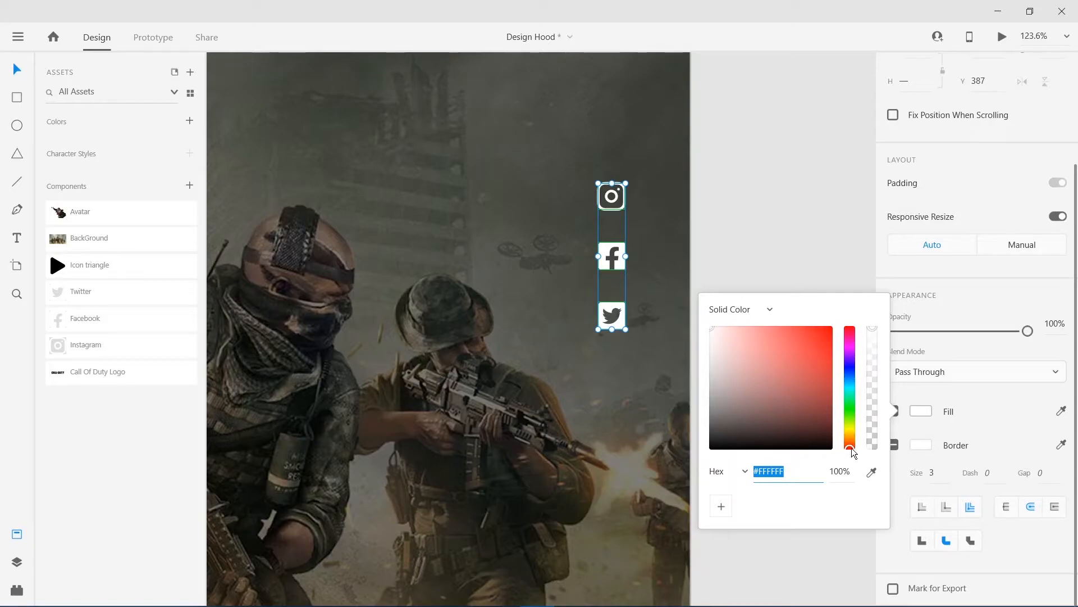
{"action": "left_click", "coordinate": [872, 473]}
{"action": "left_click", "coordinate": [569, 271]}
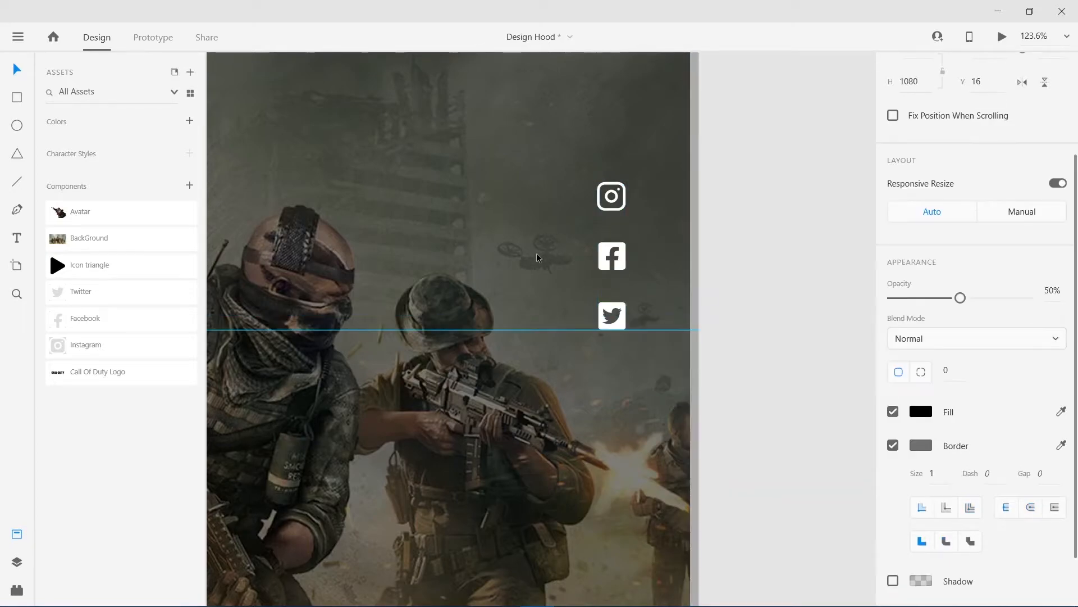
Move the displaced dark overlay rectangle back over the artboard, with Y at 0.
{"action": "left_click", "coordinate": [616, 210]}
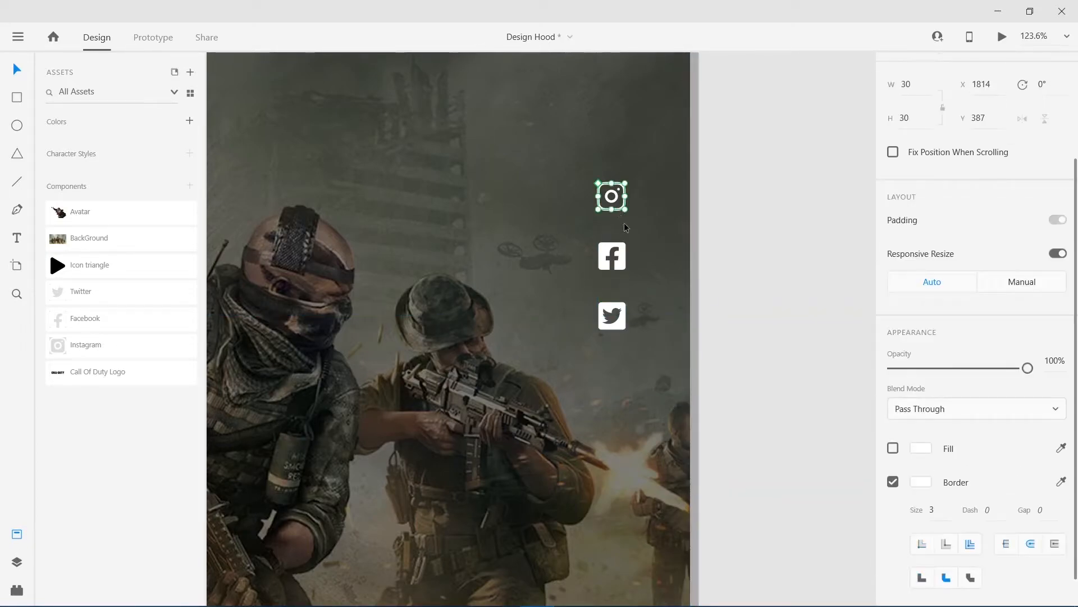
{"action": "left_click", "coordinate": [623, 264], "text": "shift"}
{"action": "left_click", "coordinate": [622, 329], "text": "shift"}
{"action": "scroll", "coordinate": [638, 293], "scroll_direction": "down", "scroll_amount": 5}
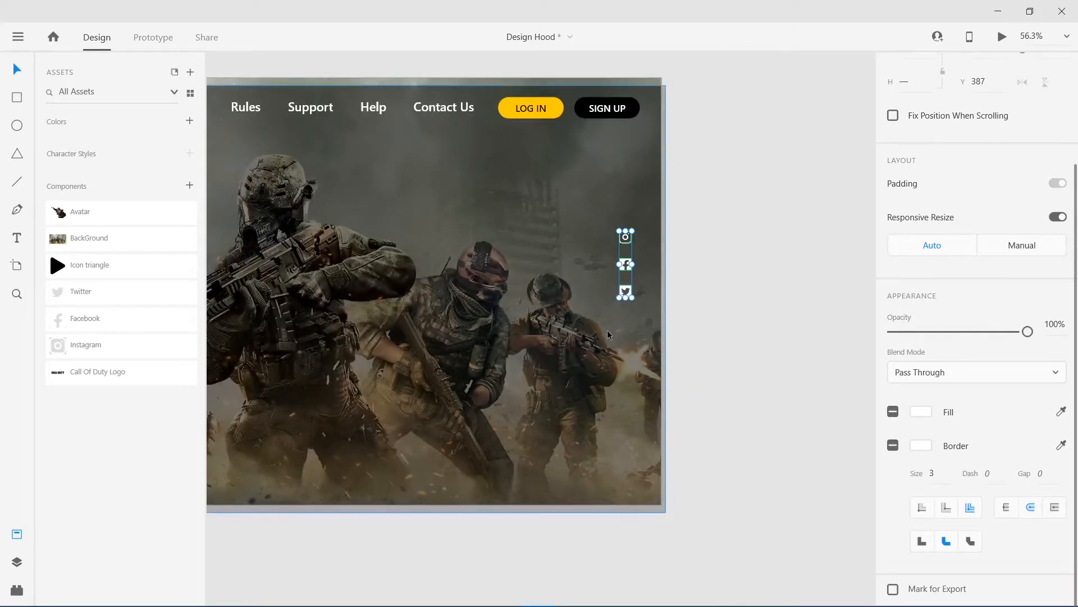
{"action": "left_click_drag", "start_coordinate": [465, 333], "coordinate": [813, 364]}
{"action": "left_click", "coordinate": [537, 281]}
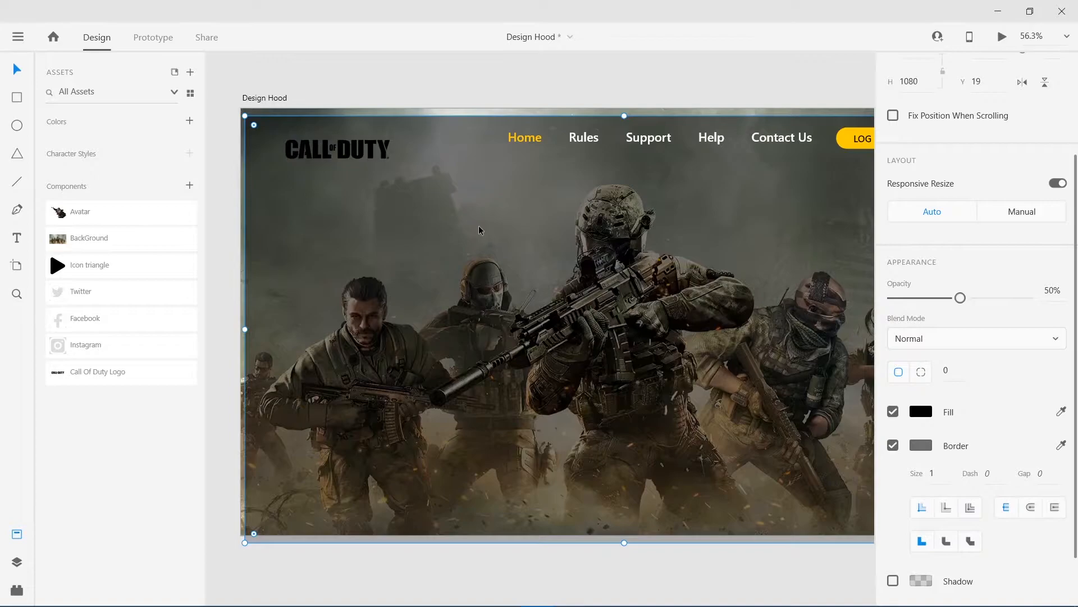
{"action": "left_click_drag", "start_coordinate": [558, 262], "coordinate": [267, 257]}
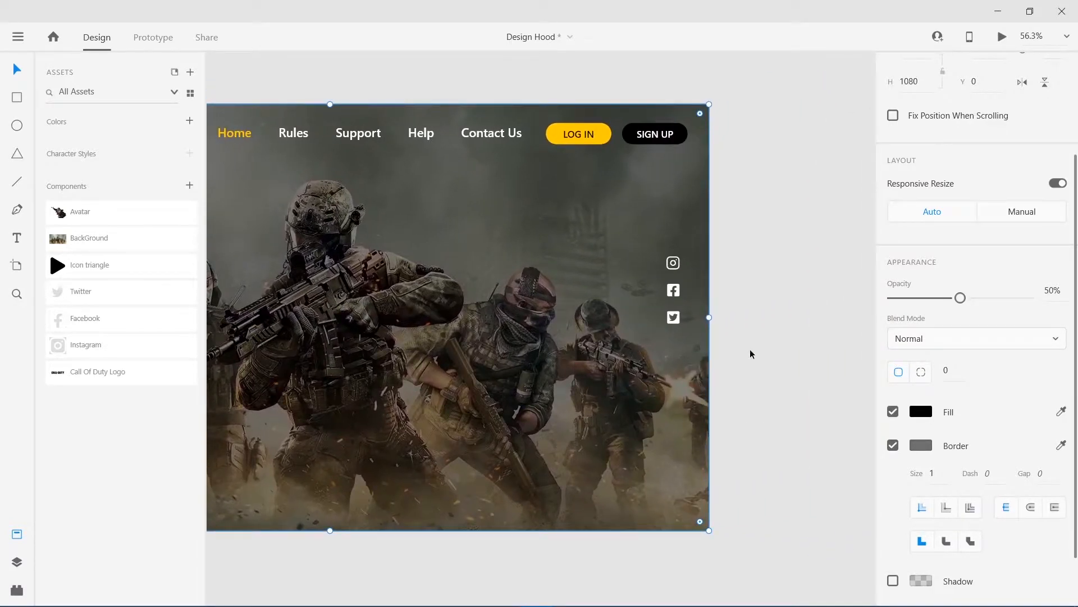
Set the fill of the three social icons to the yellow #FFCD00 sampled from the LOG IN button.
{"action": "left_click", "coordinate": [681, 322]}
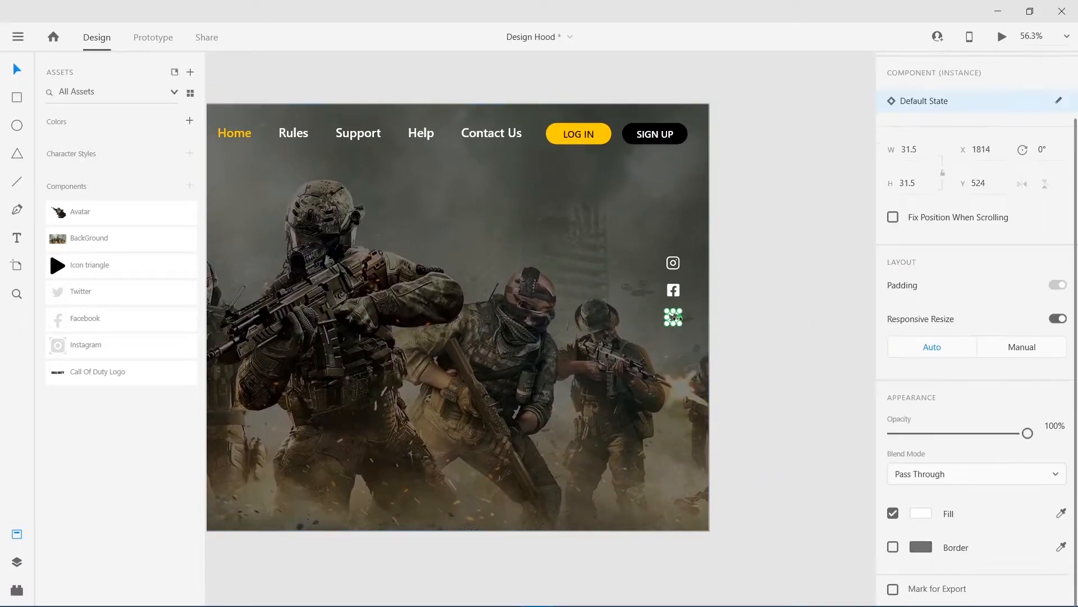
{"action": "left_click", "coordinate": [673, 291], "text": "shift"}
{"action": "left_click", "coordinate": [674, 264], "text": "shift"}
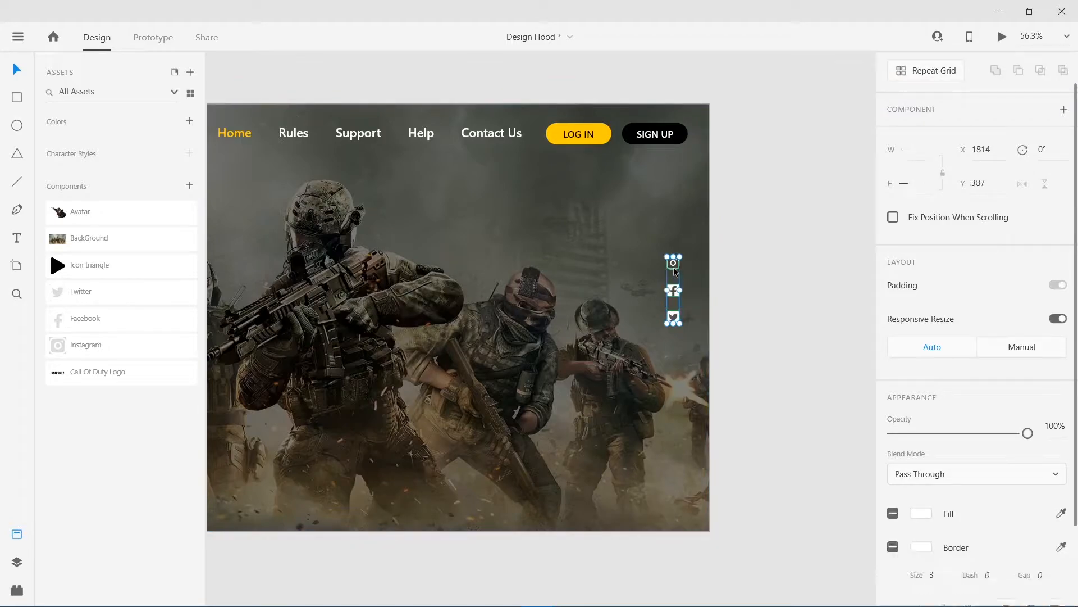
{"action": "left_click", "coordinate": [921, 513]}
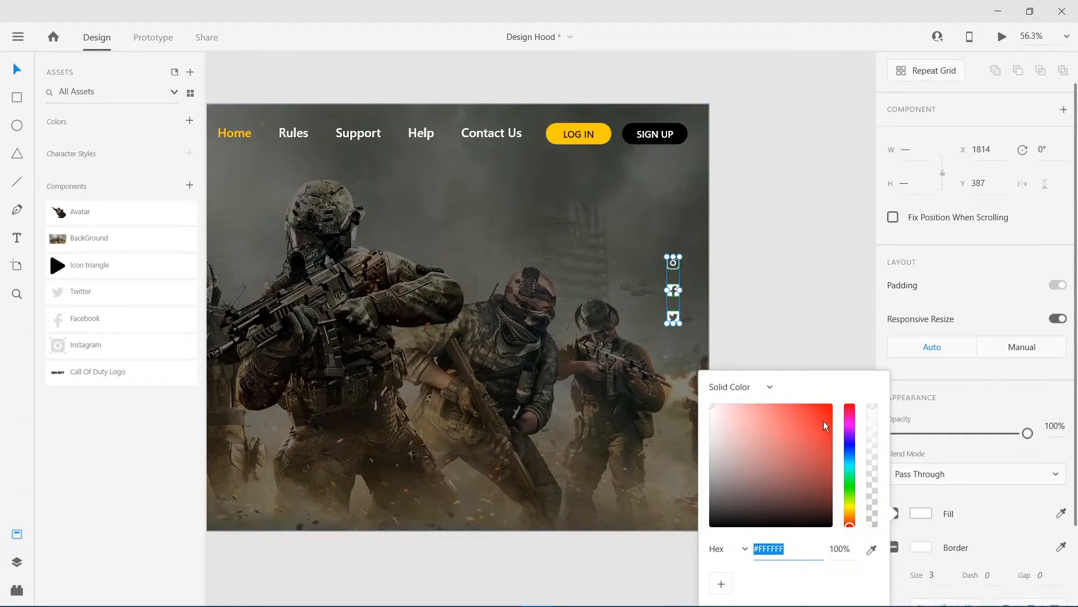
{"action": "left_click", "coordinate": [872, 549]}
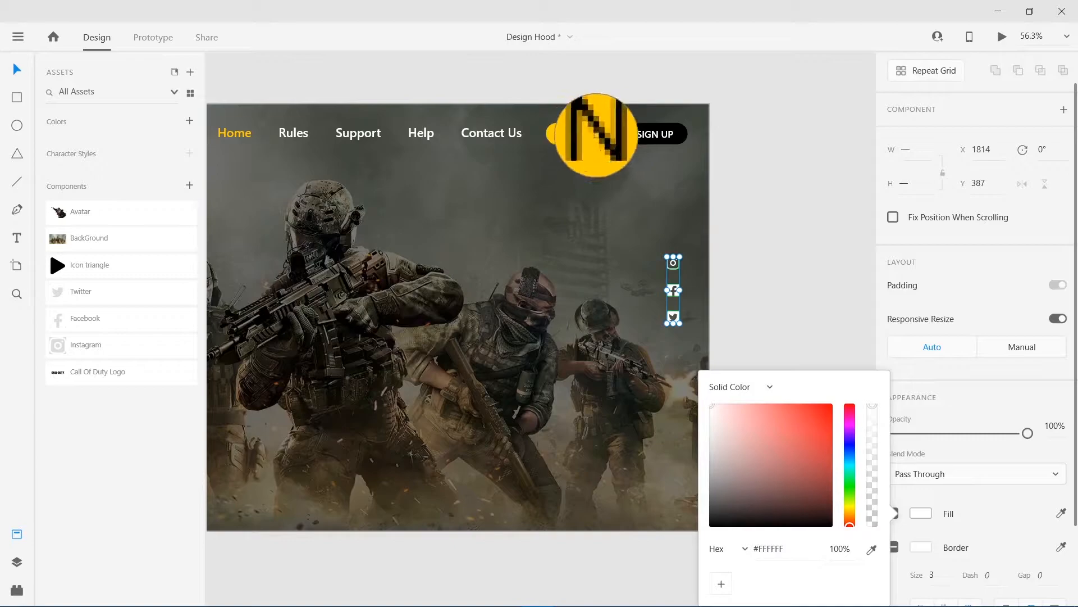
{"action": "left_click", "coordinate": [606, 141]}
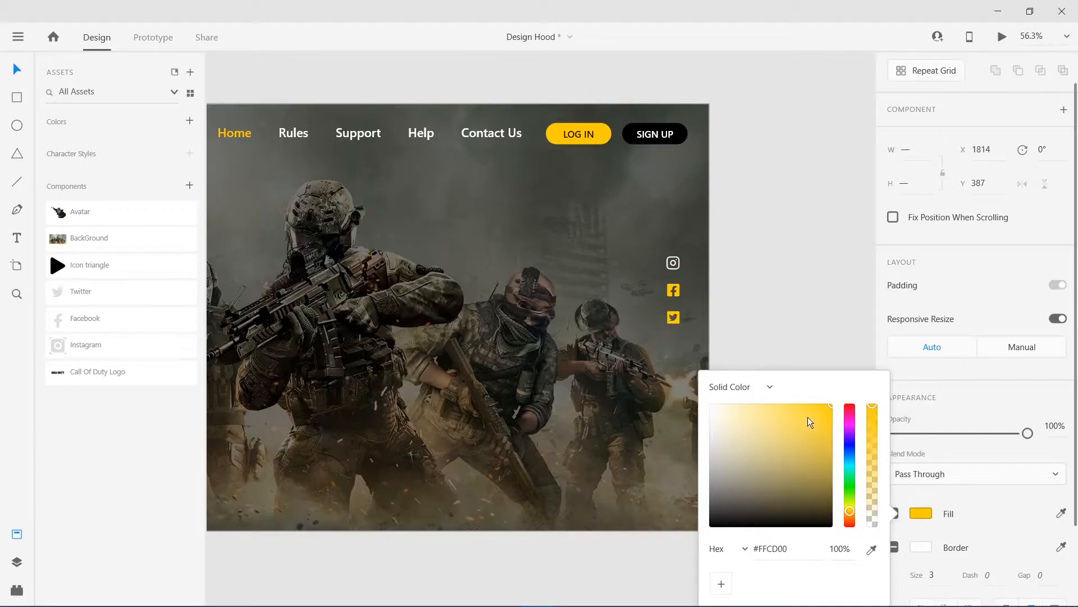
Set the social icons' border colour to the same yellow #FFCD00, sampled from the LOG IN button.
{"action": "left_click", "coordinate": [921, 547]}
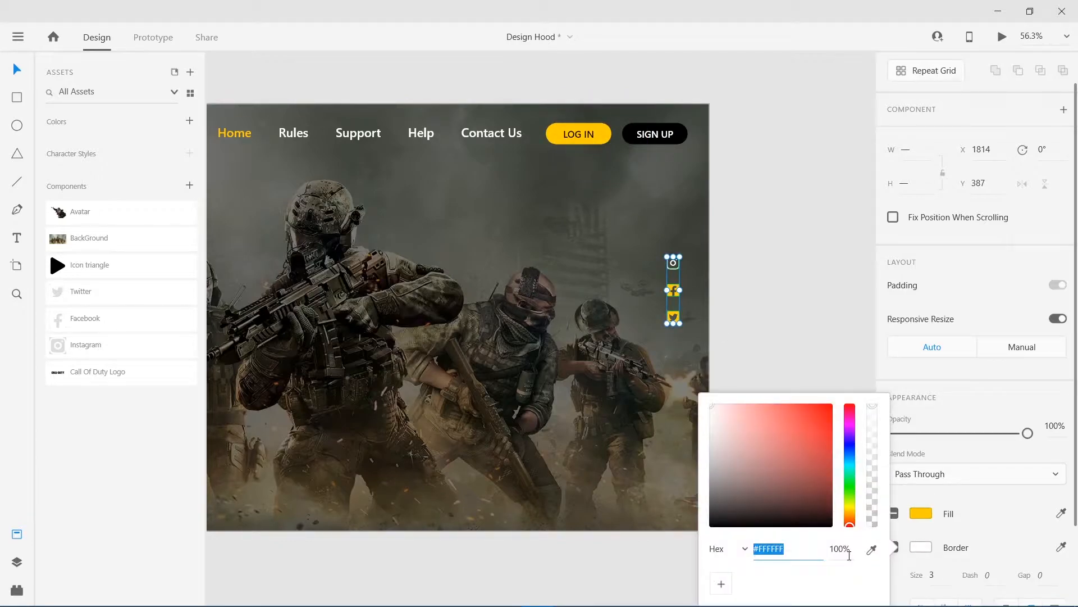
{"action": "left_click", "coordinate": [872, 549]}
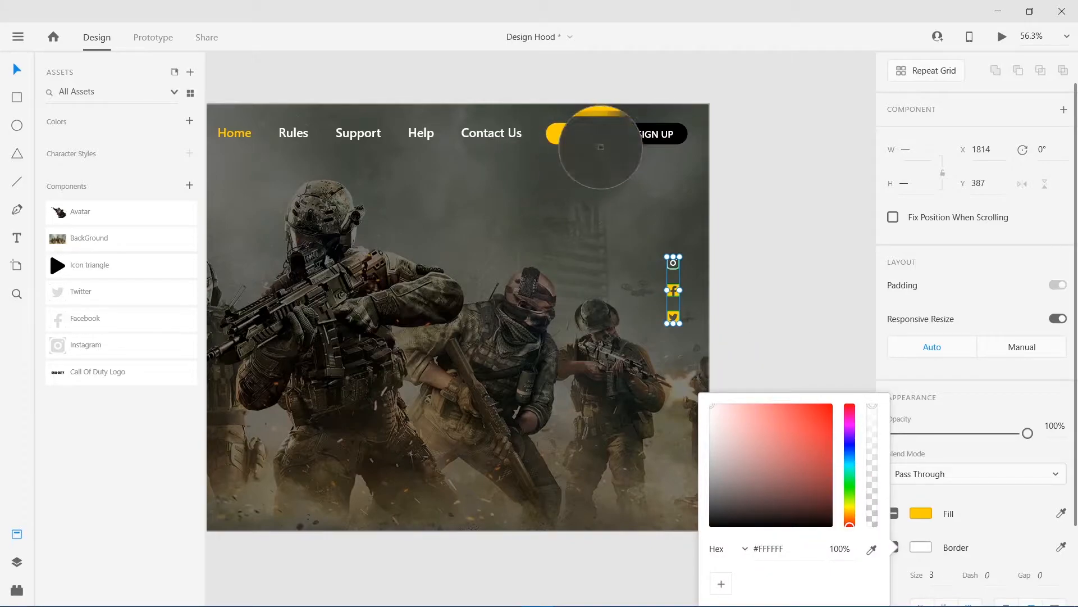
{"action": "left_click", "coordinate": [598, 131]}
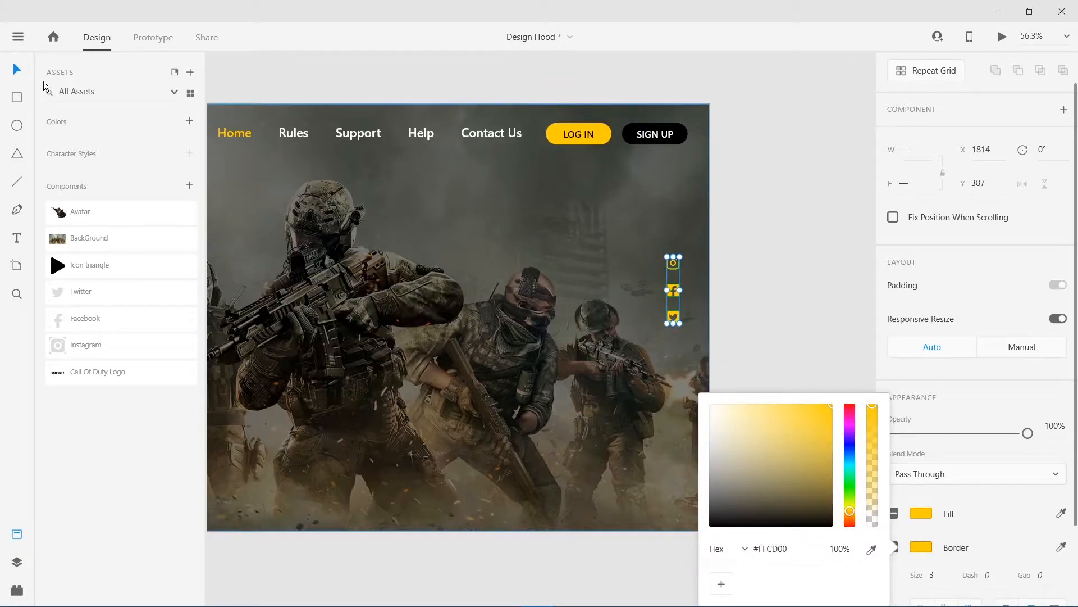
Add a text line reading "the best game in the world" over the soldiers, below the Call of Duty logo.
{"action": "key", "text": "Escape"}
{"action": "left_click", "coordinate": [811, 347]}
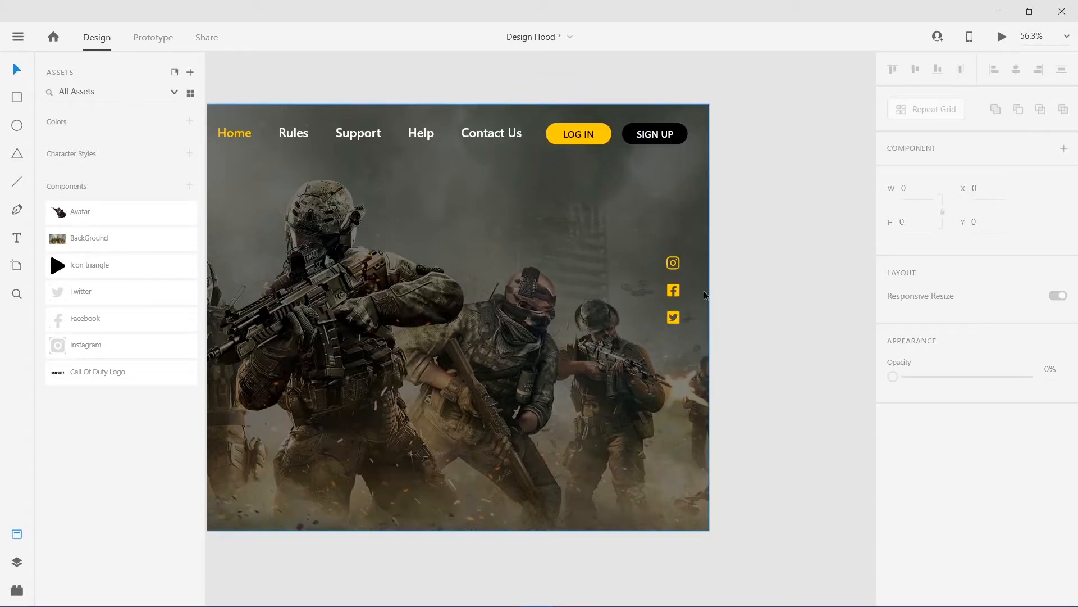
{"action": "scroll", "coordinate": [707, 305], "scroll_direction": "left", "scroll_amount": 10}
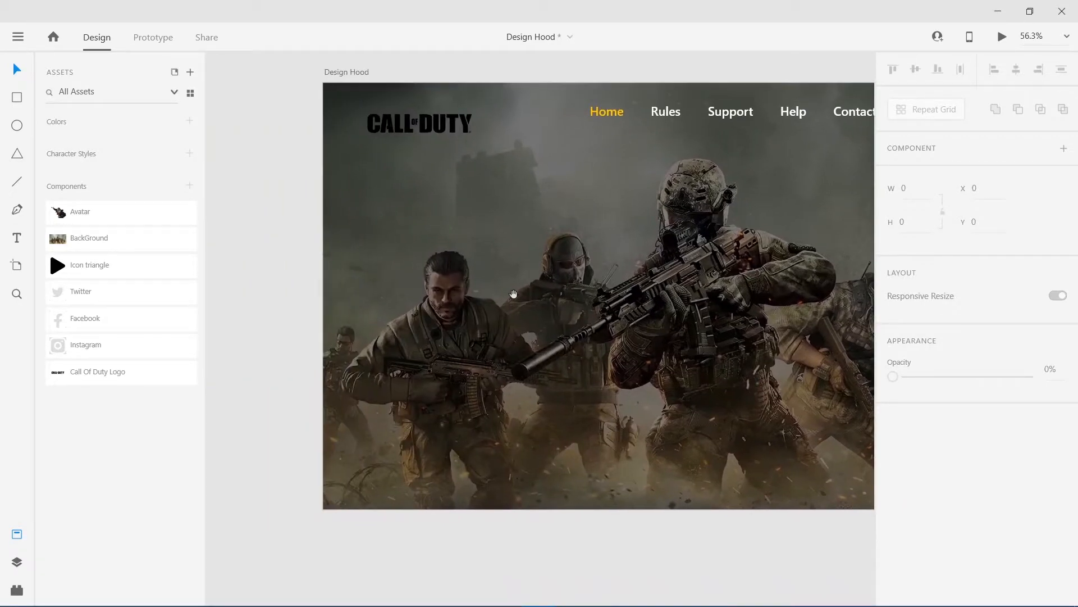
{"action": "key", "text": "t"}
{"action": "left_click", "coordinate": [397, 265]}
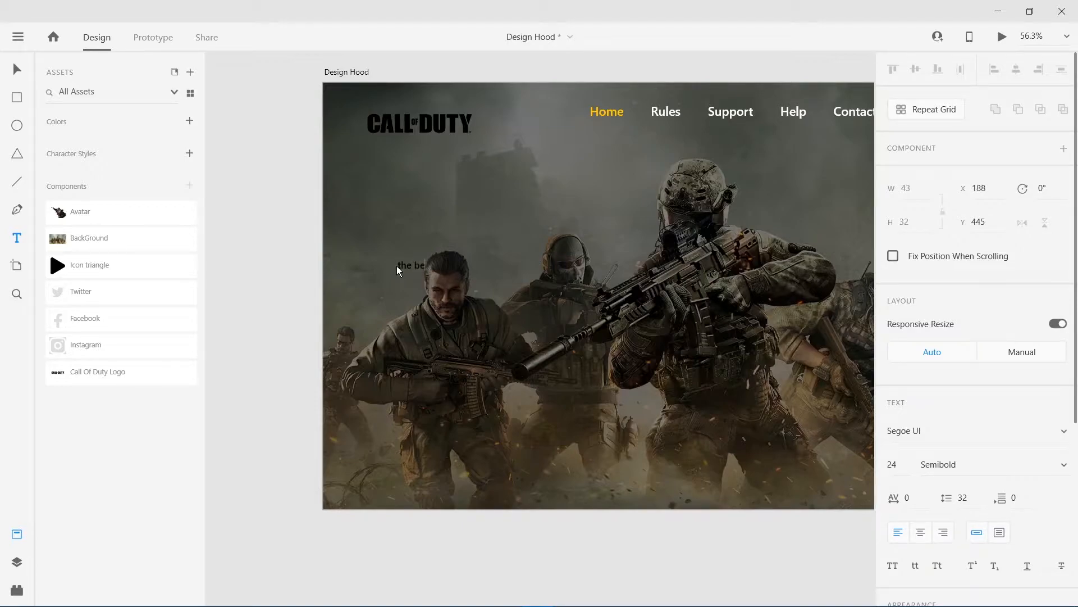
{"action": "type", "text": "the best game in the world"}
{"action": "key", "text": "Escape"}
Set the "the best game in the world" line in all caps with a white #FFFFFF fill.
{"action": "scroll", "coordinate": [918, 411], "scroll_direction": "down", "scroll_amount": 3}
{"action": "left_click", "coordinate": [892, 399]}
{"action": "scroll", "coordinate": [930, 418], "scroll_direction": "down", "scroll_amount": 2}
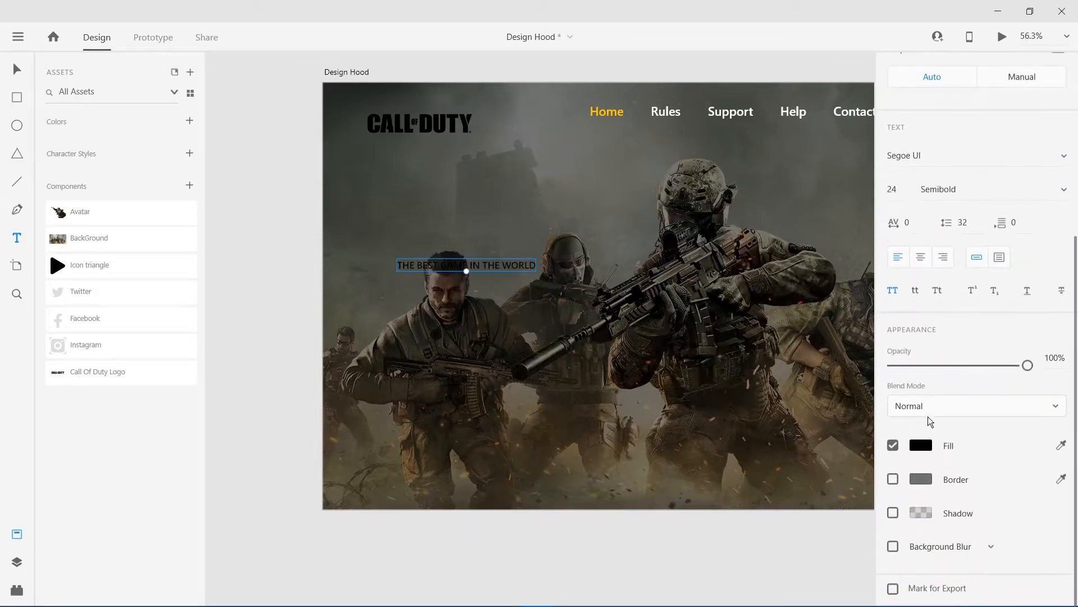
{"action": "left_click", "coordinate": [921, 445]}
{"action": "left_click", "coordinate": [711, 351]}
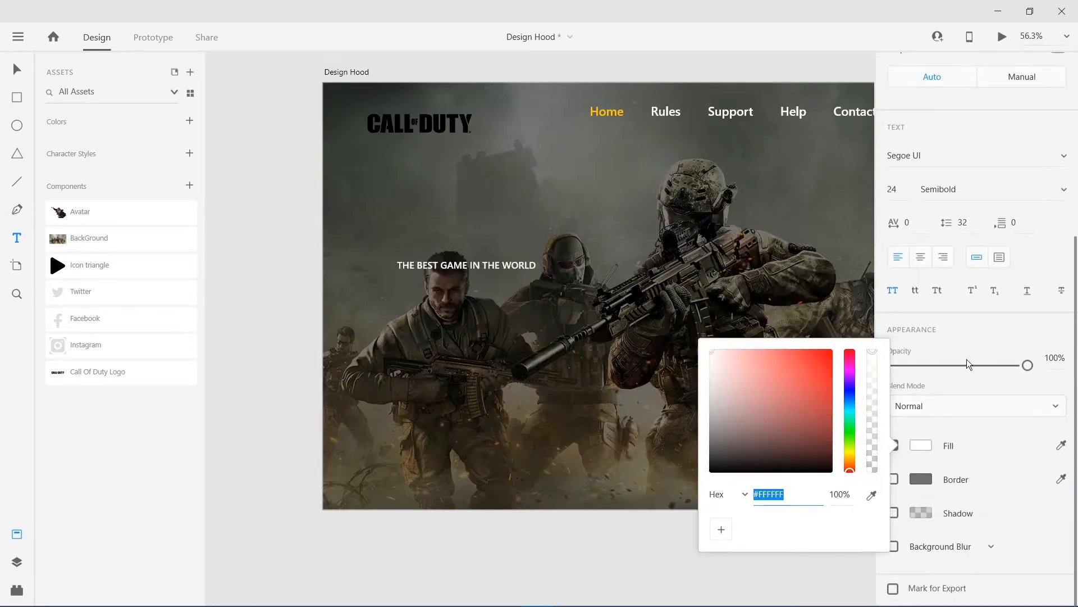
{"action": "left_click", "coordinate": [937, 342]}
{"action": "scroll", "coordinate": [933, 345], "scroll_direction": "up", "scroll_amount": 3}
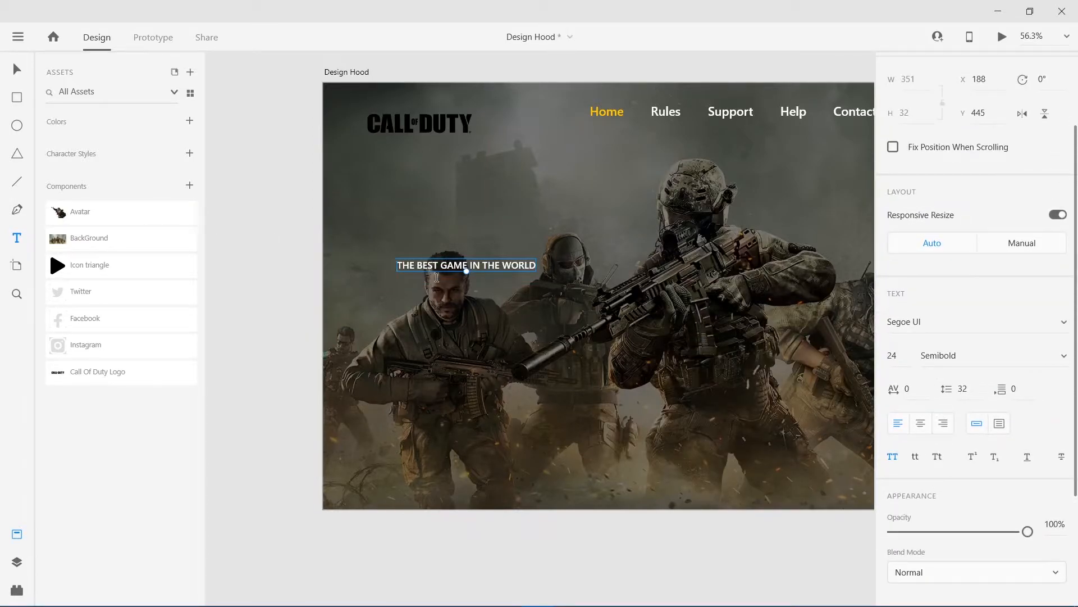
Duplicate the tagline just below itself, change the copy's text to CALL OF DUTY and enlarge it to size 74.
{"action": "key", "text": "Escape"}
{"action": "left_click_drag", "start_coordinate": [450, 267], "coordinate": [443, 294]}
{"action": "double_click", "coordinate": [439, 293]}
{"action": "type", "text": "CALL O"}
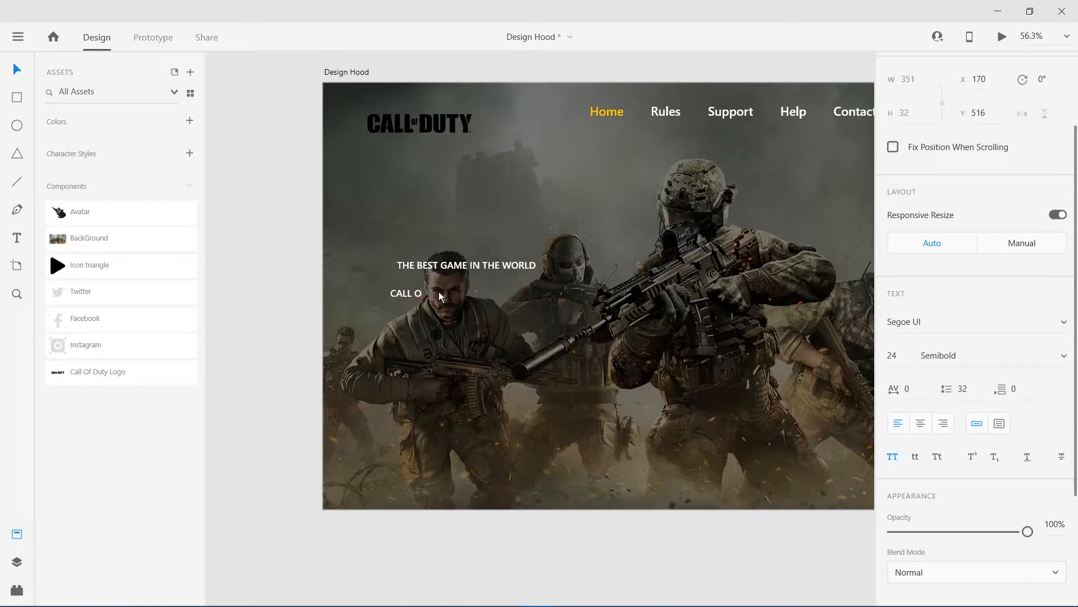
{"action": "type", "text": "F DUTY"}
{"action": "key", "text": "Escape"}
{"action": "left_click_drag", "start_coordinate": [422, 299], "coordinate": [493, 297]}
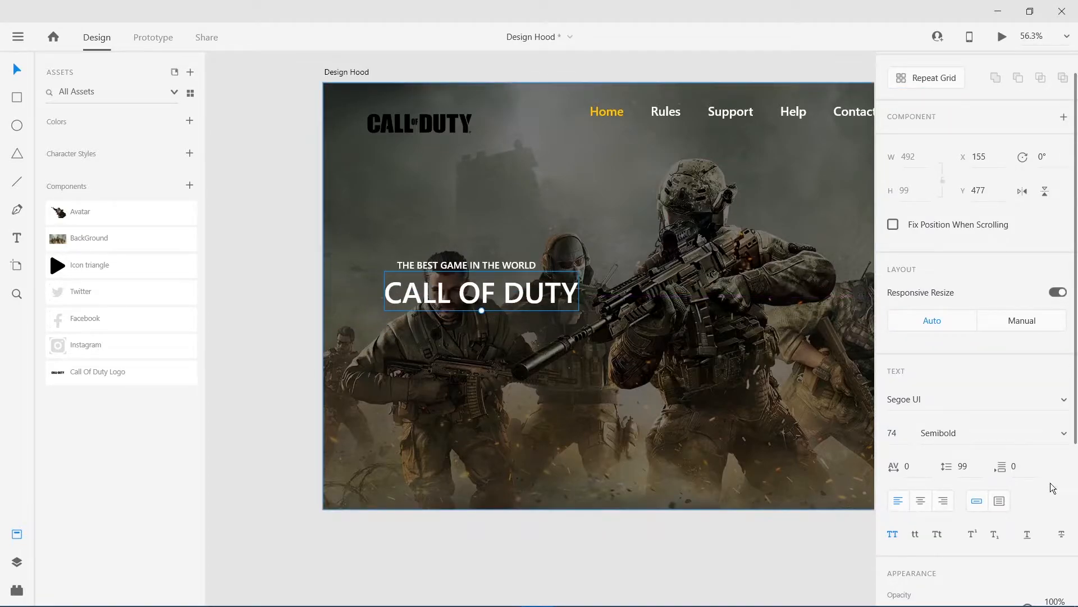
Set the CALL OF DUTY heading's fill to the yellow #FFCC00 sampled from the Home label.
{"action": "scroll", "coordinate": [1053, 488], "scroll_direction": "down", "scroll_amount": 5}
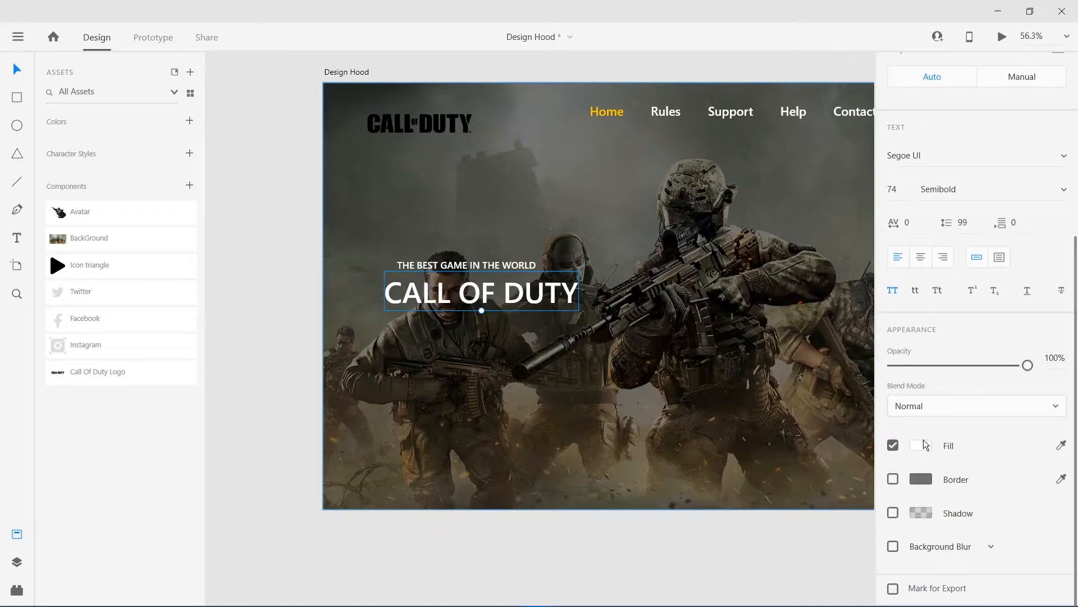
{"action": "left_click", "coordinate": [921, 445]}
{"action": "left_click", "coordinate": [871, 494]}
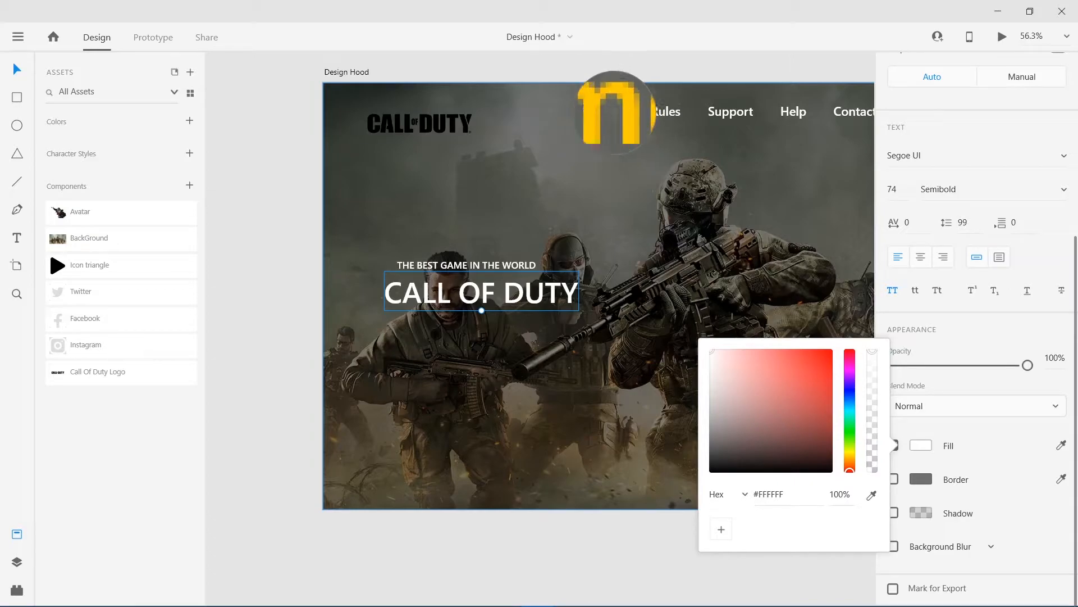
{"action": "left_click", "coordinate": [615, 113]}
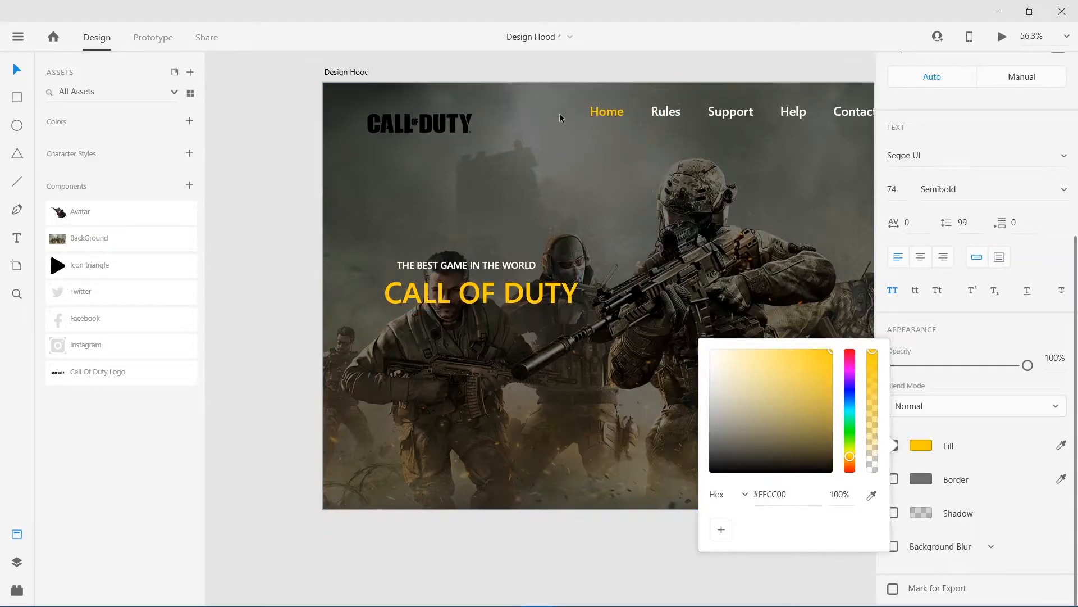
{"action": "left_click", "coordinate": [427, 296]}
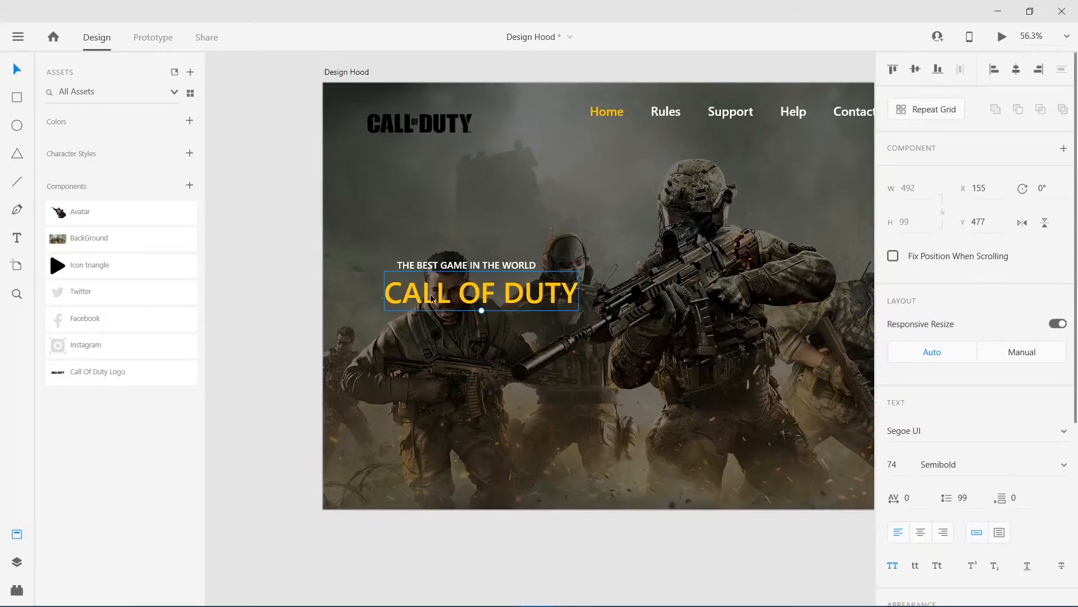
Add a text line reading "Like what you see? sign up now" below the CALL OF DUTY heading.
{"action": "key", "text": "t"}
{"action": "left_click", "coordinate": [406, 347]}
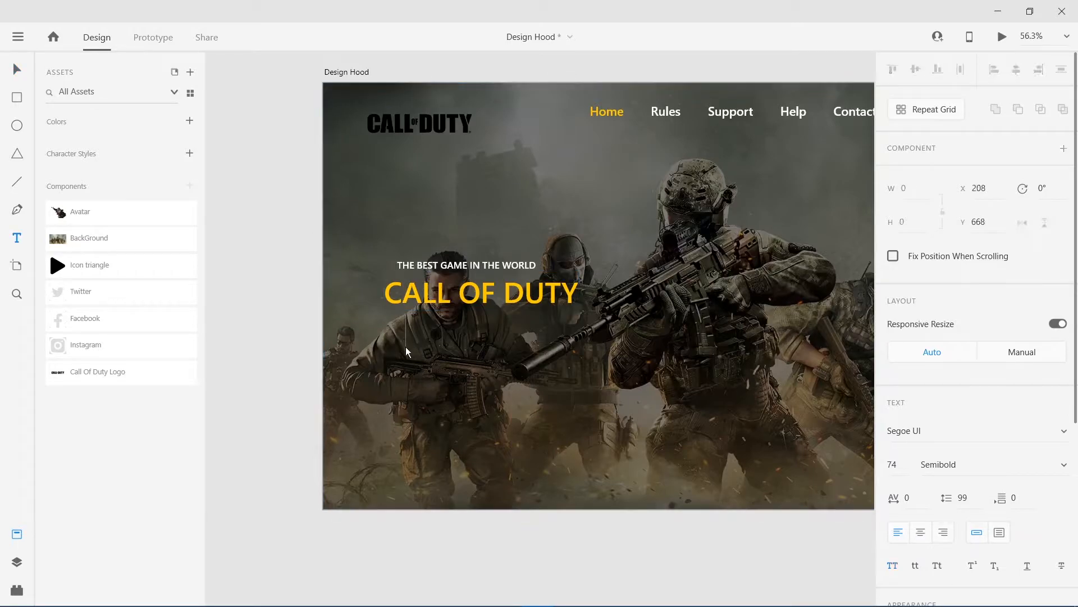
{"action": "type", "text": "Like what"}
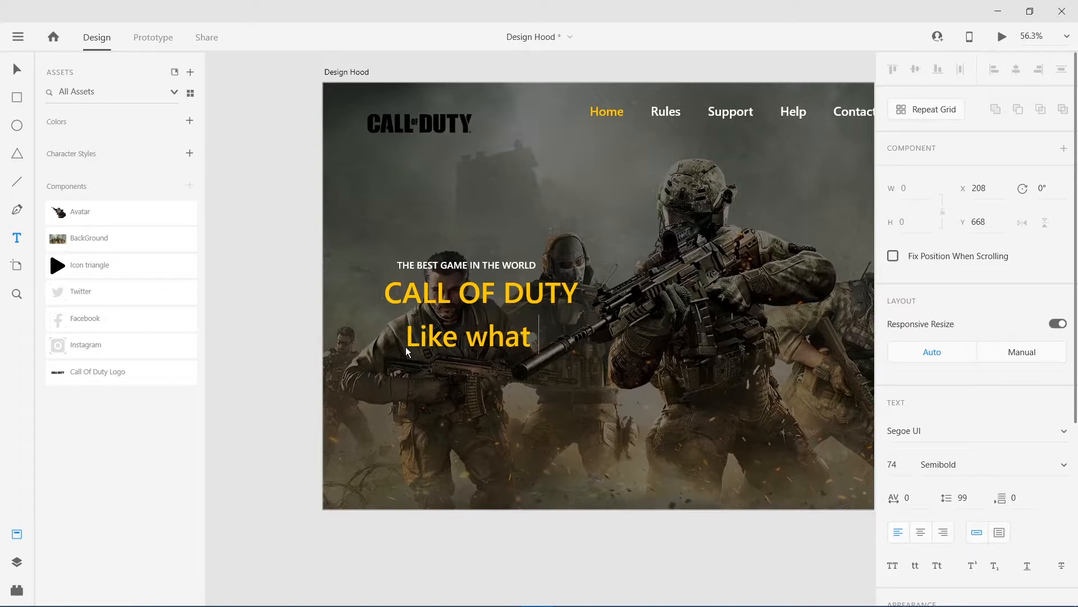
{"action": "type", "text": " you see"}
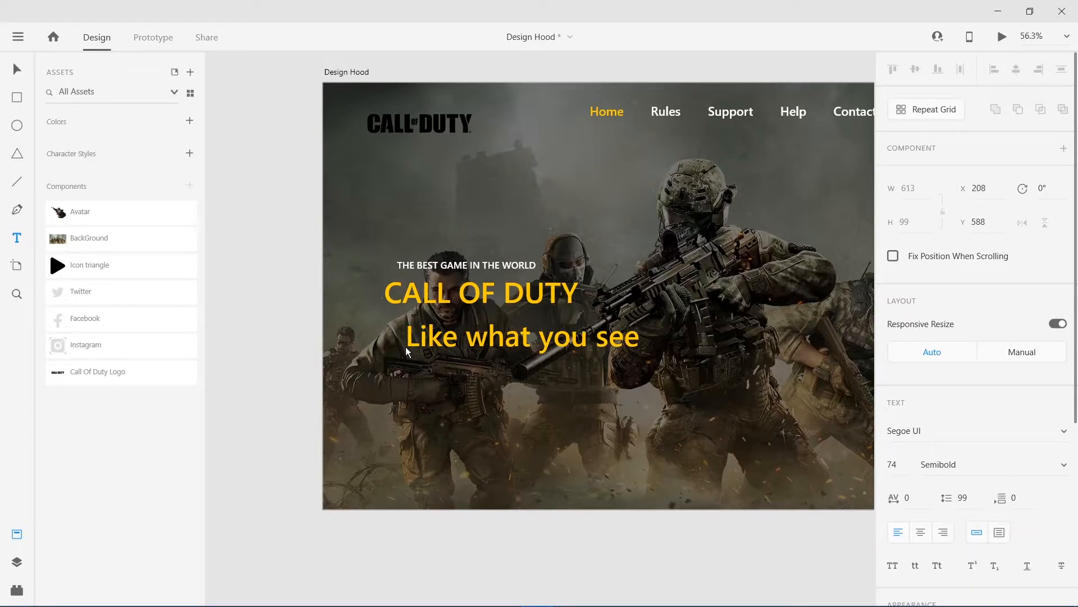
{"action": "key", "text": "BackSpace"}
{"action": "key", "text": "BackSpace"}
{"action": "key", "text": "BackSpace"}
{"action": "key", "text": "BackSpace"}
{"action": "type", "text": "re"}
{"action": "key", "text": "BackSpace"}
{"action": "key", "text": "BackSpace"}
{"action": "type", "text": "see? sign up now"}
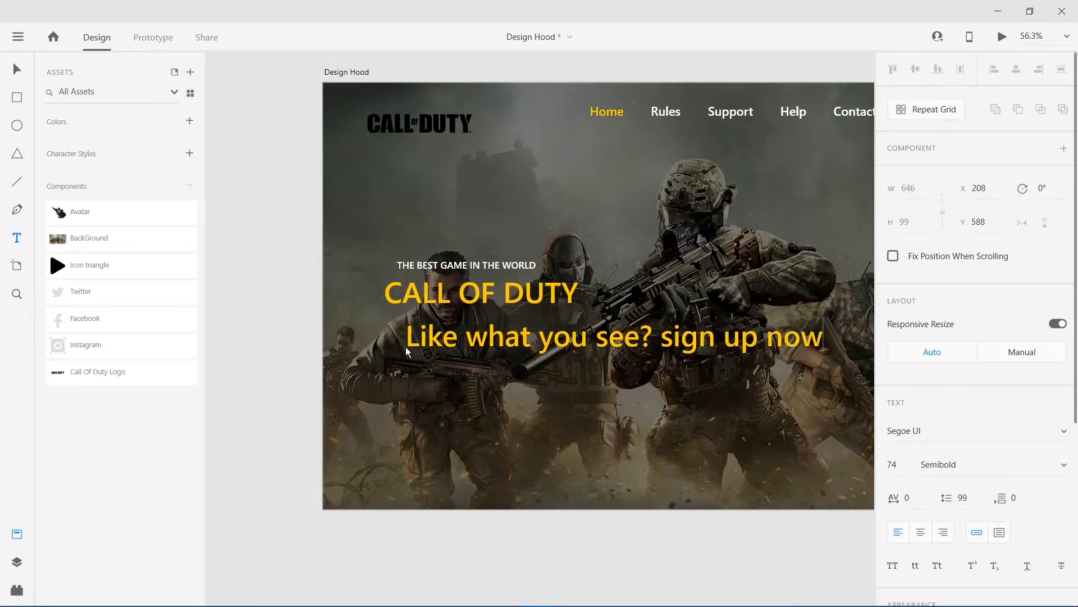
{"action": "key", "text": "Escape"}
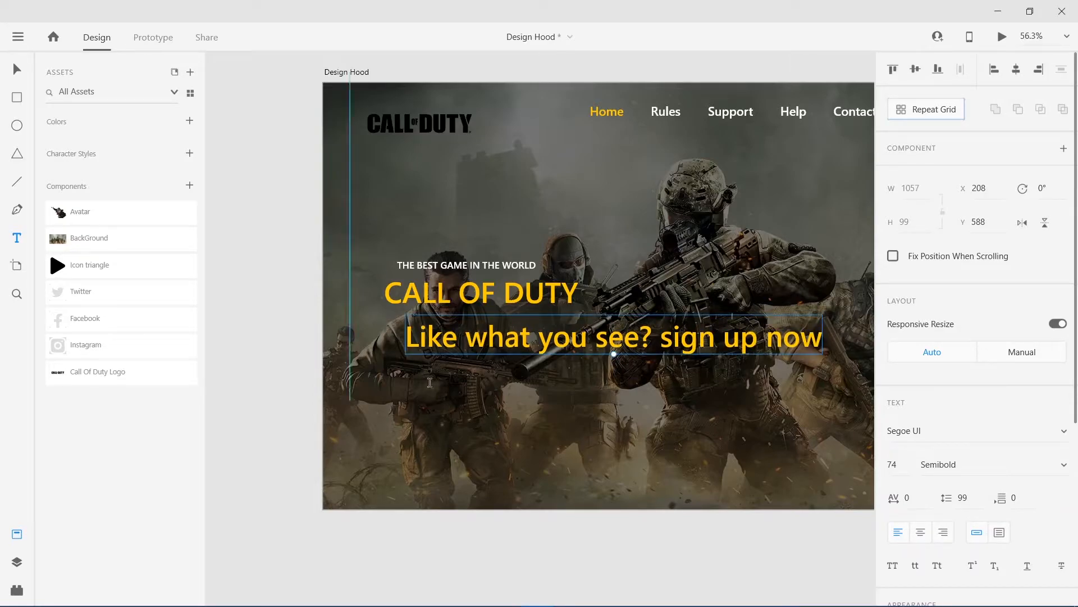
Reduce the sign-up line to size 24, fill it with white ffffff and place it directly under the CALL OF DUTY heading.
{"action": "key", "text": "v"}
{"action": "left_click", "coordinate": [443, 264]}
{"action": "left_click", "coordinate": [494, 336]}
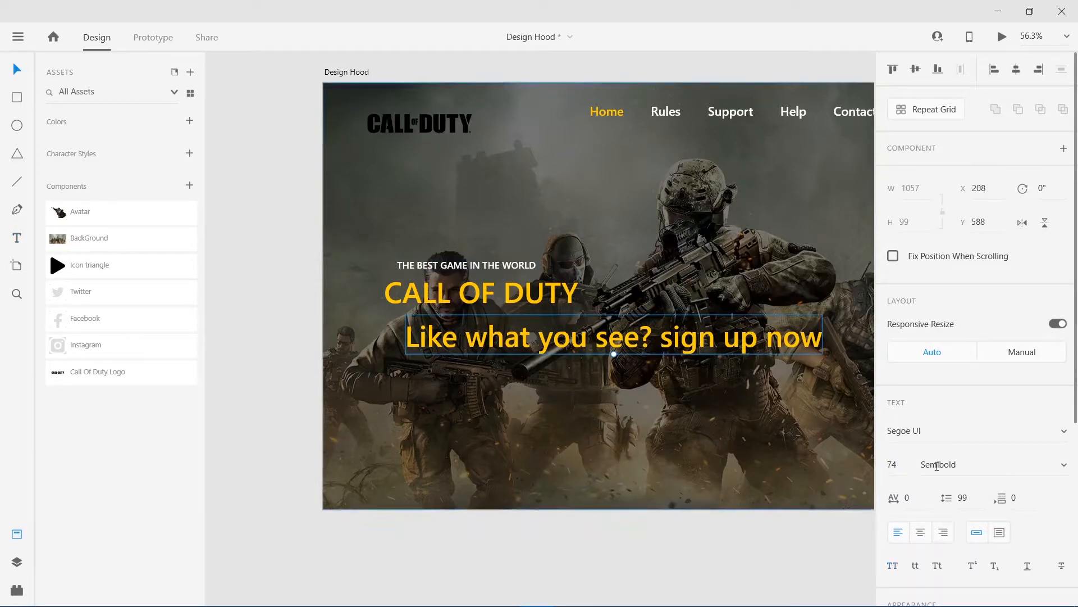
{"action": "left_click_drag", "start_coordinate": [908, 401], "coordinate": [898, 564]}
{"action": "scroll", "coordinate": [944, 471], "scroll_direction": "down", "scroll_amount": 5}
{"action": "left_click", "coordinate": [919, 445]}
{"action": "type", "text": "ffffff"}
{"action": "key", "text": "Return"}
{"action": "left_click", "coordinate": [520, 350]}
{"action": "left_click_drag", "start_coordinate": [520, 351], "coordinate": [502, 328]}
Align the tagline, the CALL OF DUTY heading and the sign-up line along their left edges.
{"action": "left_click", "coordinate": [475, 298], "text": "shift"}
{"action": "left_click", "coordinate": [466, 267], "text": "shift"}
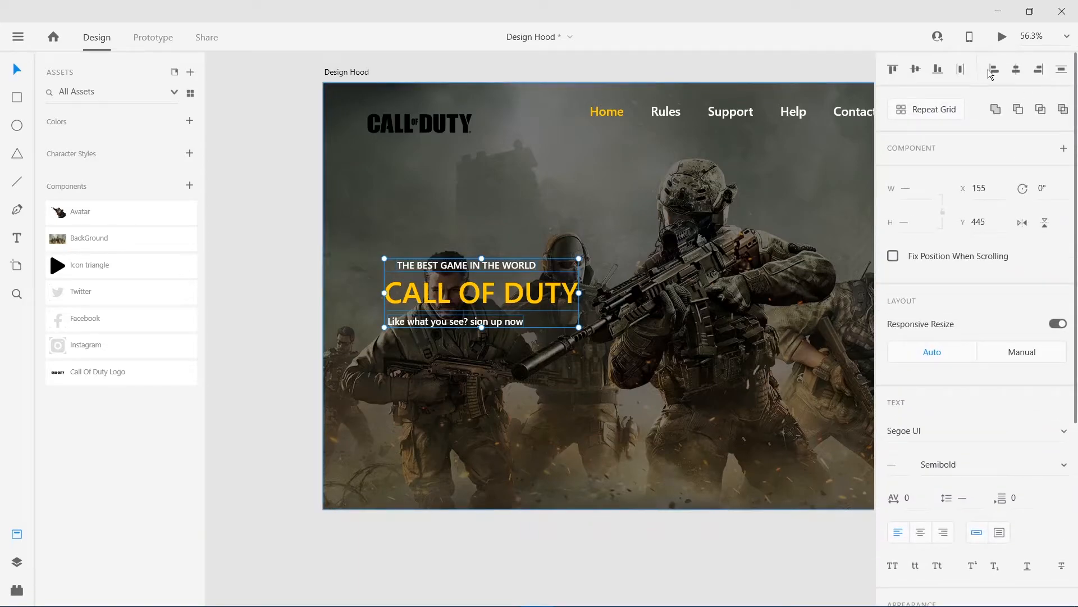
{"action": "left_click", "coordinate": [994, 69]}
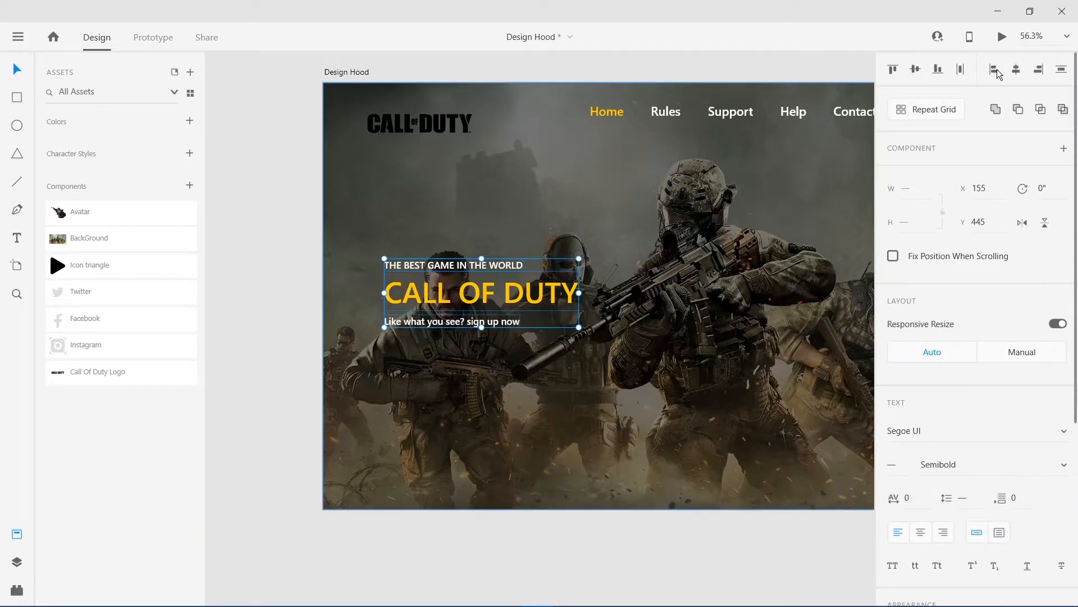
{"action": "left_click", "coordinate": [288, 249]}
Nudge the sign-up line up towards the CALL OF DUTY heading, to Y 567.
{"action": "left_click", "coordinate": [427, 322]}
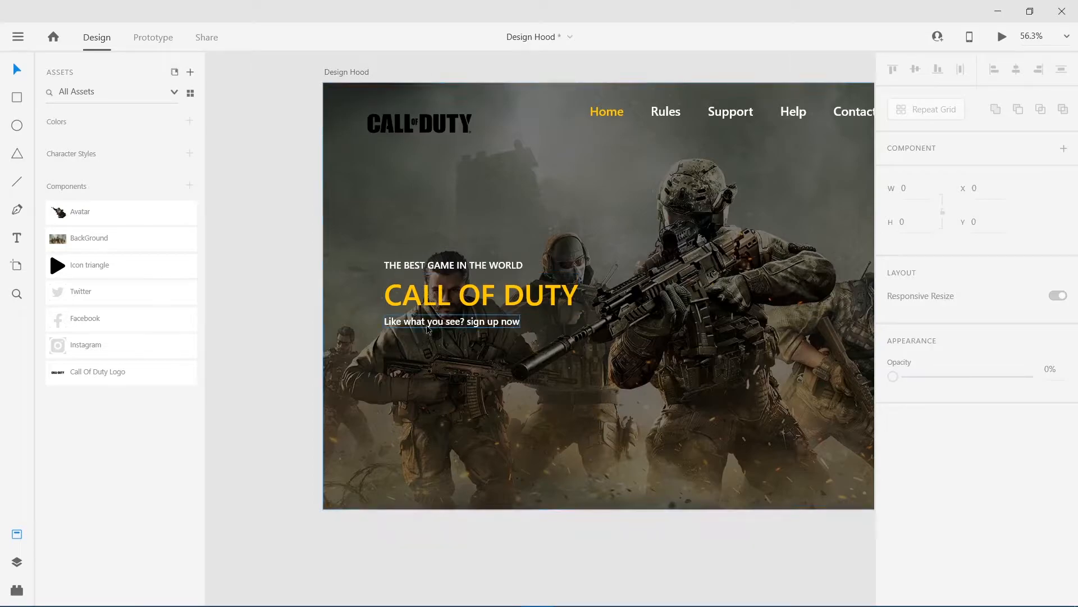
{"action": "key", "text": "shift+Up"}
{"action": "key", "text": "shift+Up"}
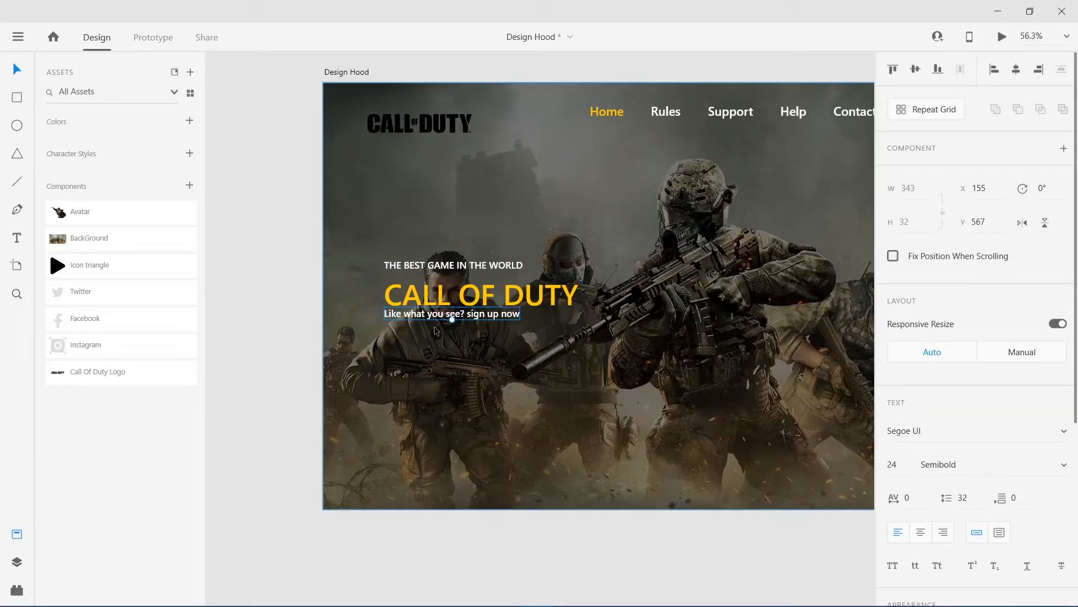
{"action": "left_click", "coordinate": [287, 373]}
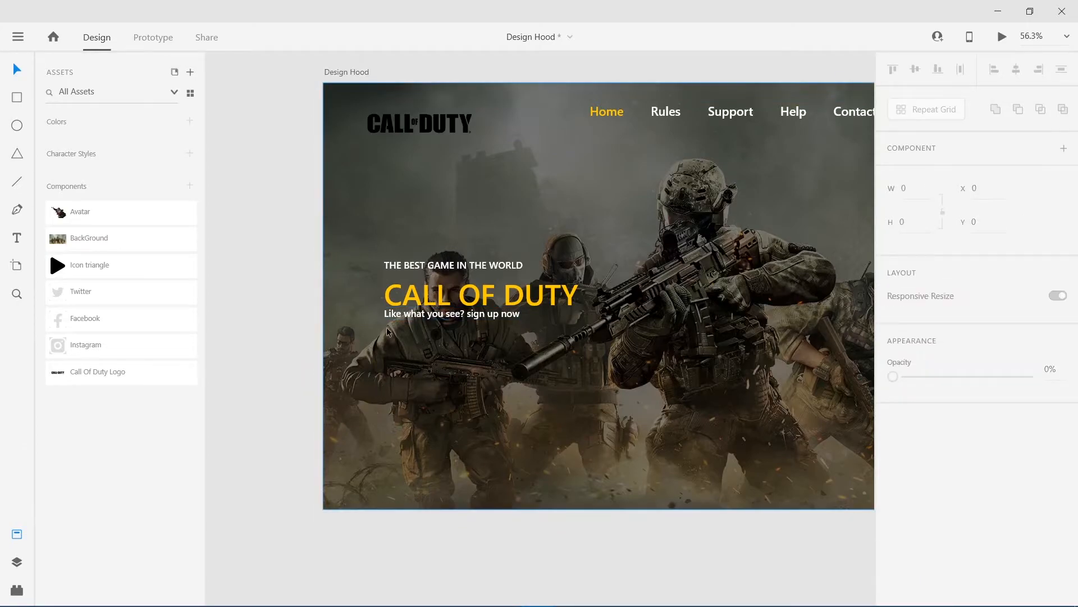
Move the tagline above the heading down to Y 465 and the sign-up line below it down to Y 587.
{"action": "scroll", "coordinate": [425, 313], "scroll_direction": "up", "scroll_amount": 3}
{"action": "left_click", "coordinate": [458, 235]}
{"action": "left_click_drag", "start_coordinate": [458, 234], "coordinate": [458, 248]}
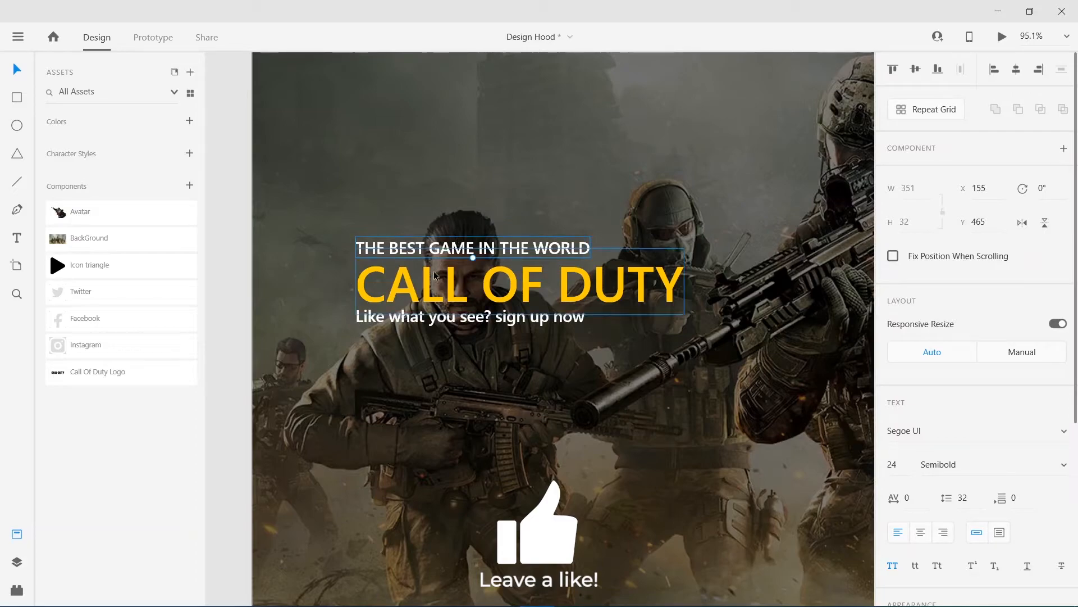
{"action": "left_click_drag", "start_coordinate": [436, 324], "coordinate": [437, 338]}
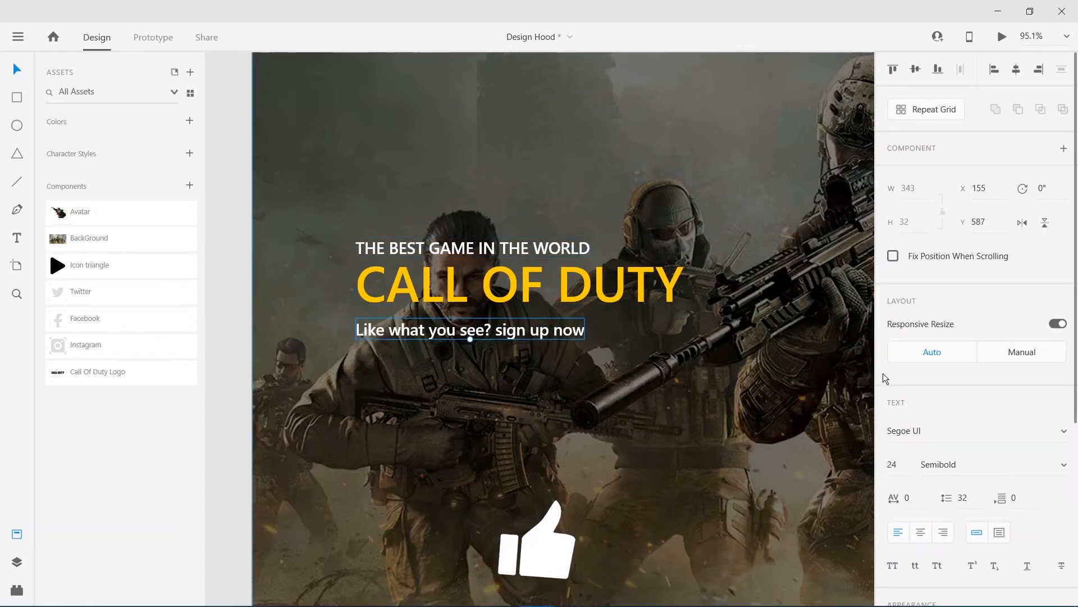
Set the sign-up line in all caps and colour its words SIGN UP NOW with the yellow sampled from the CALL OF DUTY heading.
{"action": "scroll", "coordinate": [912, 523], "scroll_direction": "down", "scroll_amount": 3}
{"action": "left_click", "coordinate": [894, 486]}
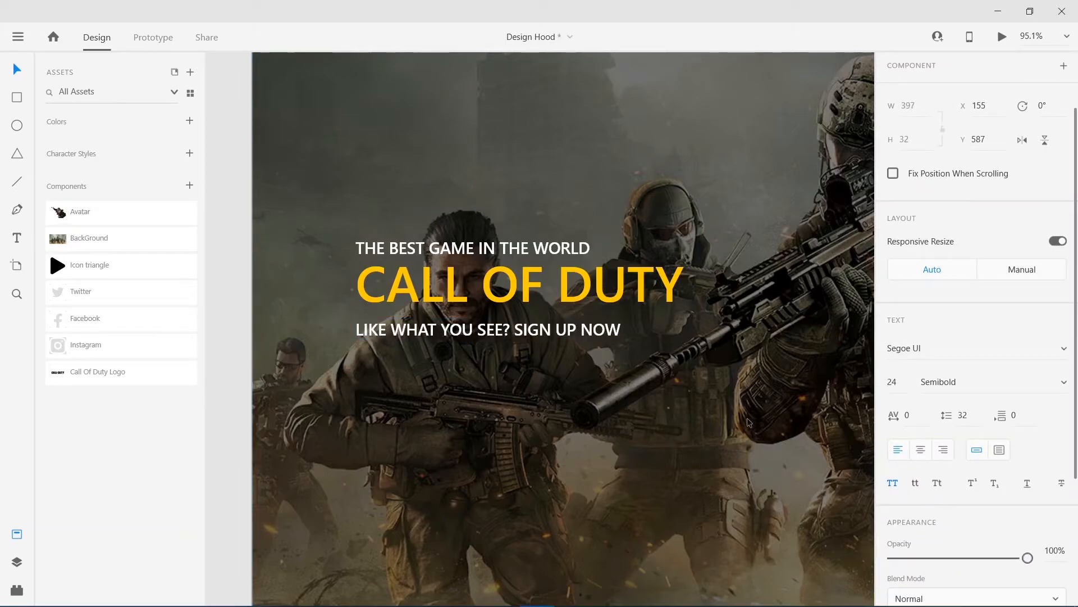
{"action": "double_click", "coordinate": [547, 335]}
{"action": "left_click", "coordinate": [540, 330]}
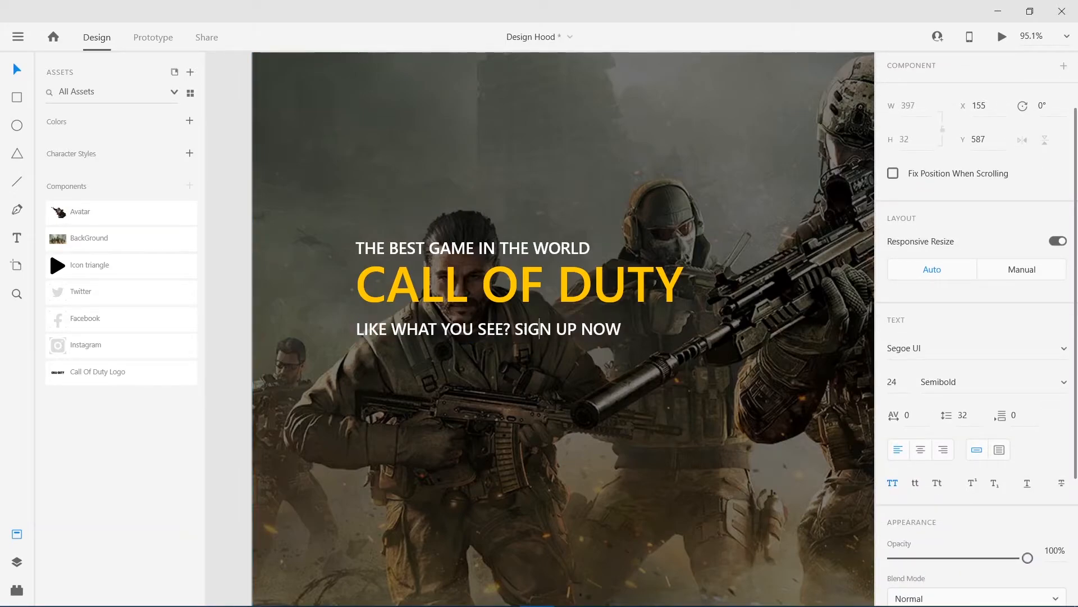
{"action": "left_click_drag", "start_coordinate": [515, 329], "coordinate": [625, 330]}
{"action": "scroll", "coordinate": [972, 457], "scroll_direction": "down", "scroll_amount": 4}
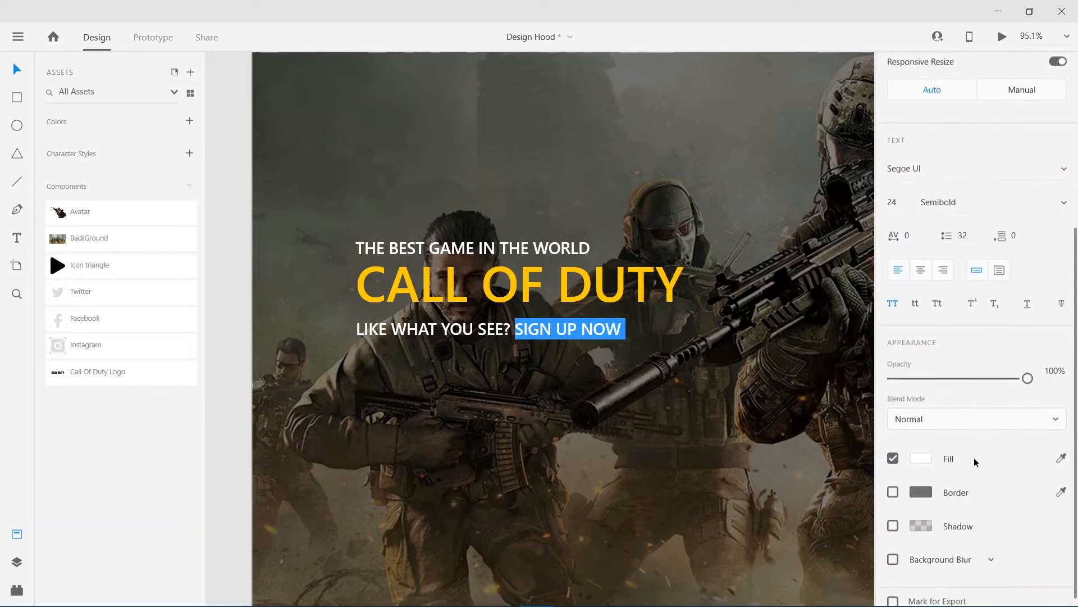
{"action": "left_click", "coordinate": [918, 447]}
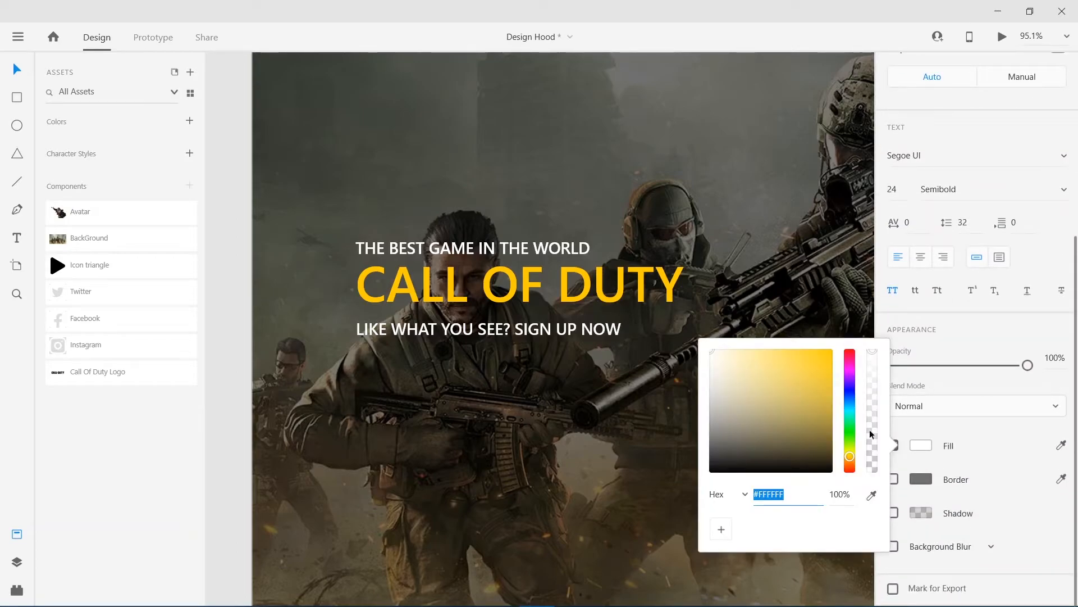
{"action": "left_click", "coordinate": [872, 495]}
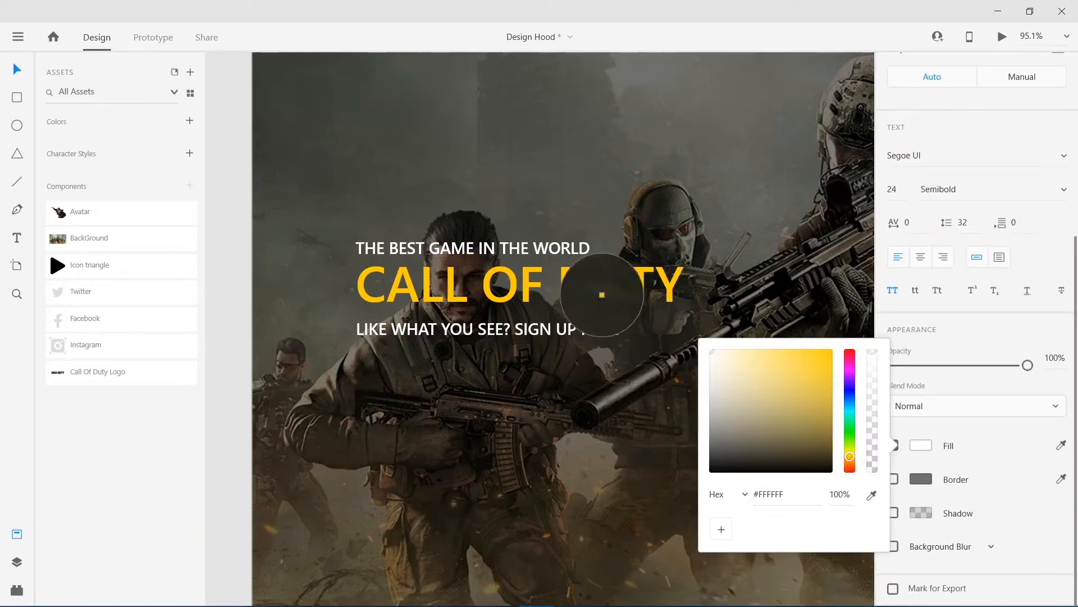
{"action": "left_click", "coordinate": [640, 287]}
{"action": "key", "text": "Escape"}
{"action": "key", "text": "Escape"}
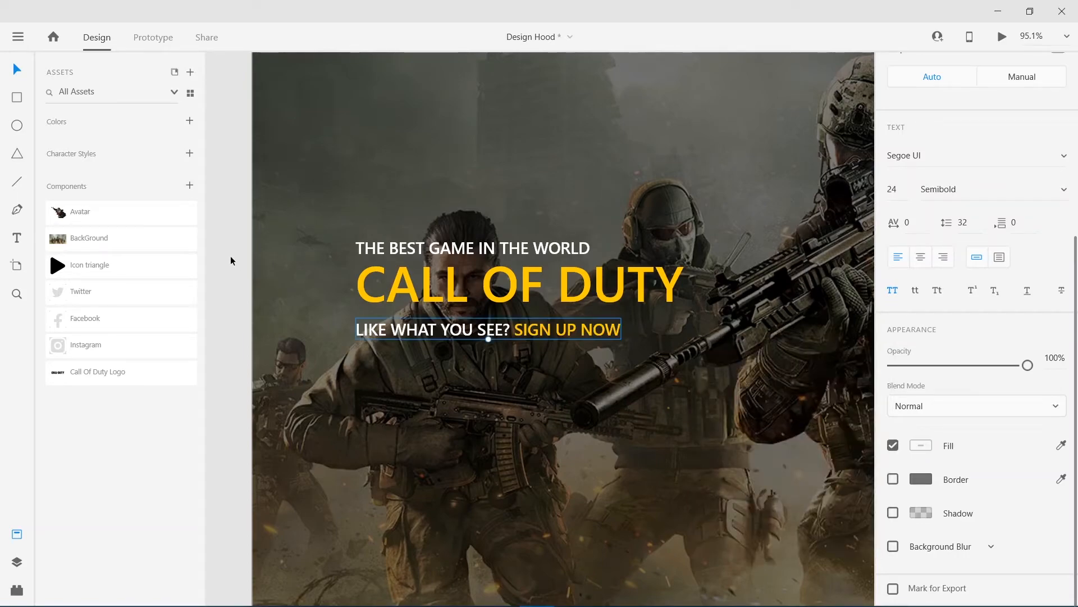
{"action": "left_click", "coordinate": [230, 220]}
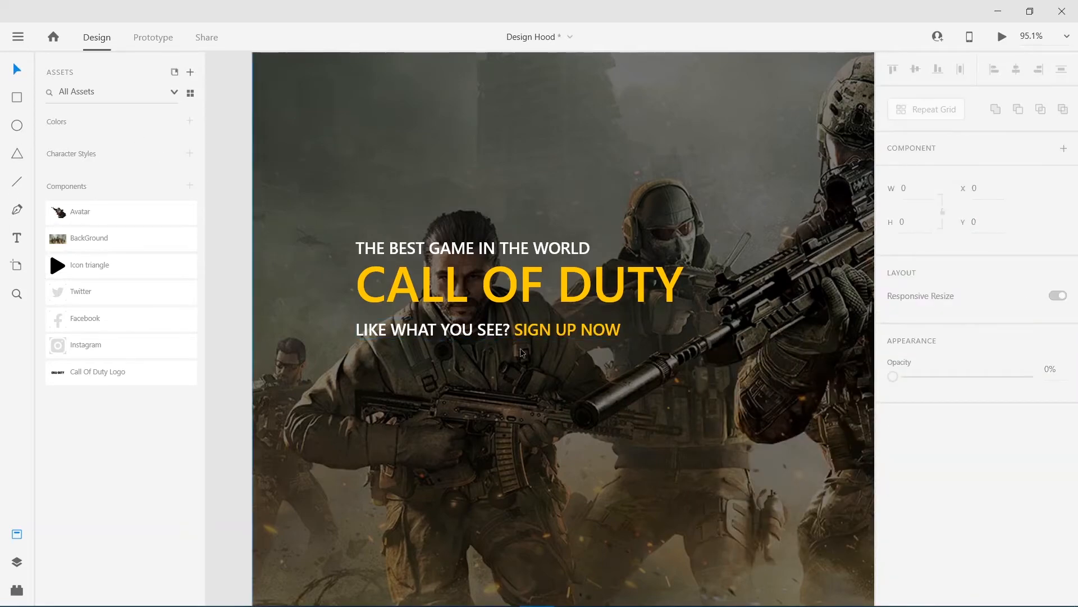
Set the fill of the words SIGN UP NOW in the sign-up line to black #000000.
{"action": "scroll", "coordinate": [525, 351], "scroll_direction": "down", "scroll_amount": 6}
{"action": "scroll", "coordinate": [595, 376], "scroll_direction": "up", "scroll_amount": 3}
{"action": "scroll", "coordinate": [595, 376], "scroll_direction": "up", "scroll_amount": 1}
{"action": "left_click_drag", "start_coordinate": [616, 363], "coordinate": [535, 356]}
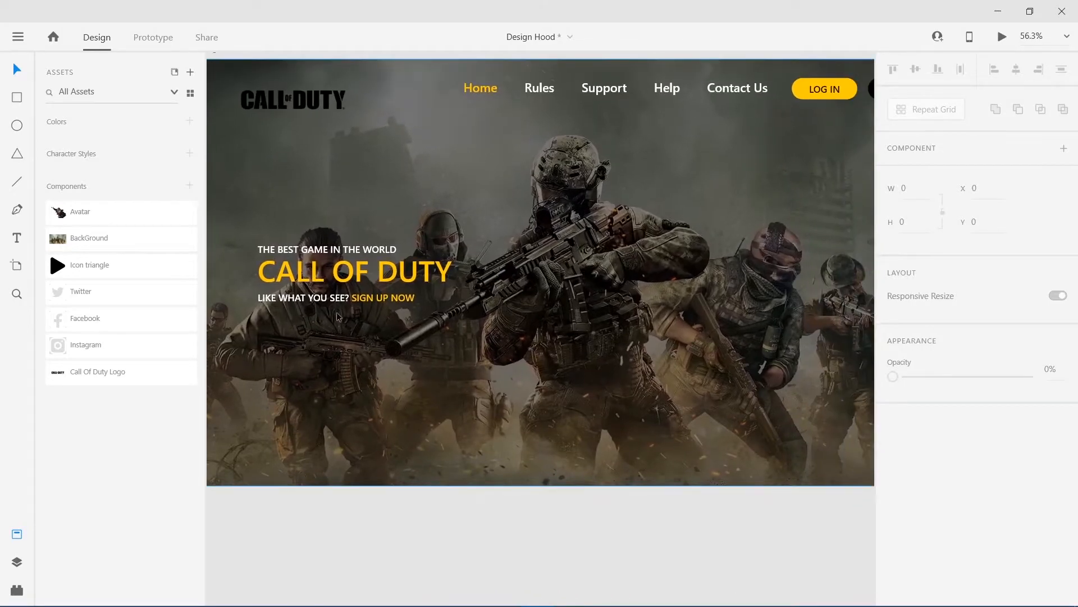
{"action": "double_click", "coordinate": [386, 298]}
{"action": "left_click_drag", "start_coordinate": [353, 297], "coordinate": [416, 297]}
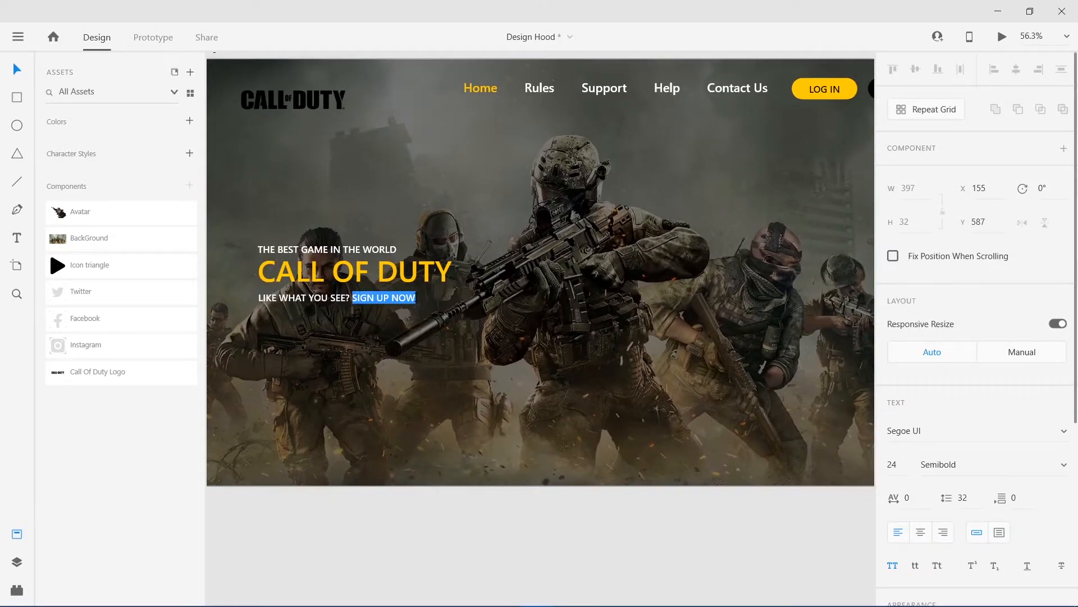
{"action": "scroll", "coordinate": [945, 479], "scroll_direction": "down", "scroll_amount": 5}
{"action": "left_click", "coordinate": [922, 471]}
{"action": "left_click_drag", "start_coordinate": [736, 413], "coordinate": [635, 534]}
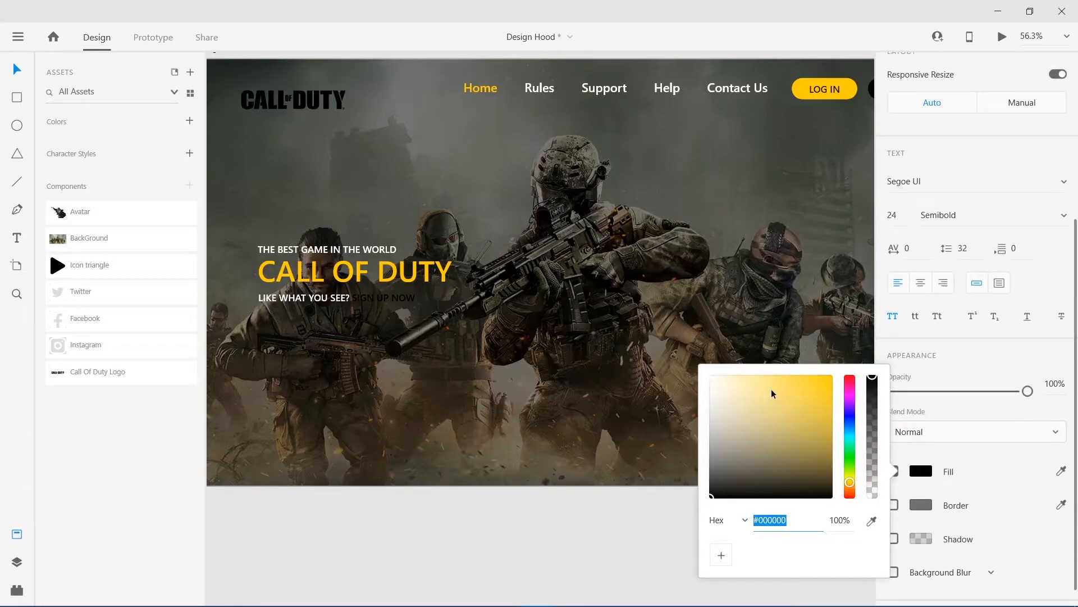
Restore the yellow fill of the words SIGN UP NOW in the sign-up line.
{"action": "left_click", "coordinate": [732, 440]}
{"action": "left_click", "coordinate": [577, 556]}
{"action": "left_click", "coordinate": [777, 511]}
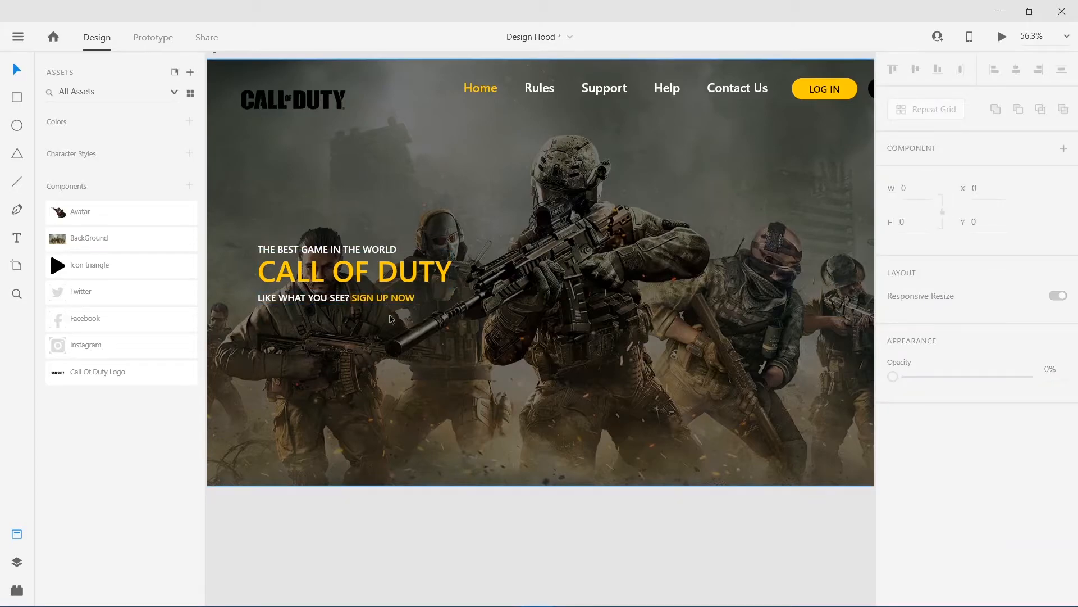
Draw a circle about 533 px in diameter over the artboard's lower-right corner.
{"action": "left_click_drag", "start_coordinate": [614, 309], "coordinate": [556, 287]}
{"action": "left_click_drag", "start_coordinate": [667, 310], "coordinate": [802, 454]}
{"action": "key", "text": "e"}
{"action": "key", "text": "ctrl+z"}
{"action": "left_click_drag", "start_coordinate": [634, 314], "coordinate": [856, 525]}
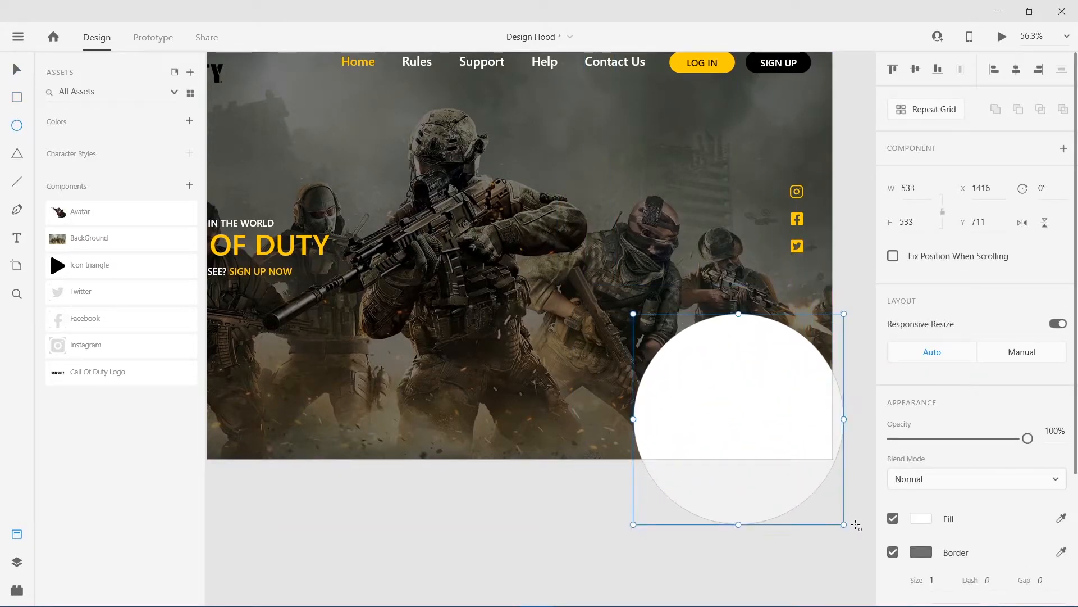
Remove the circle's fill, set its border size to 2 and colour the border yellow #FFCD00, sampled from the LOG IN button.
{"action": "scroll", "coordinate": [912, 506], "scroll_direction": "down", "scroll_amount": 3}
{"action": "left_click", "coordinate": [892, 352]}
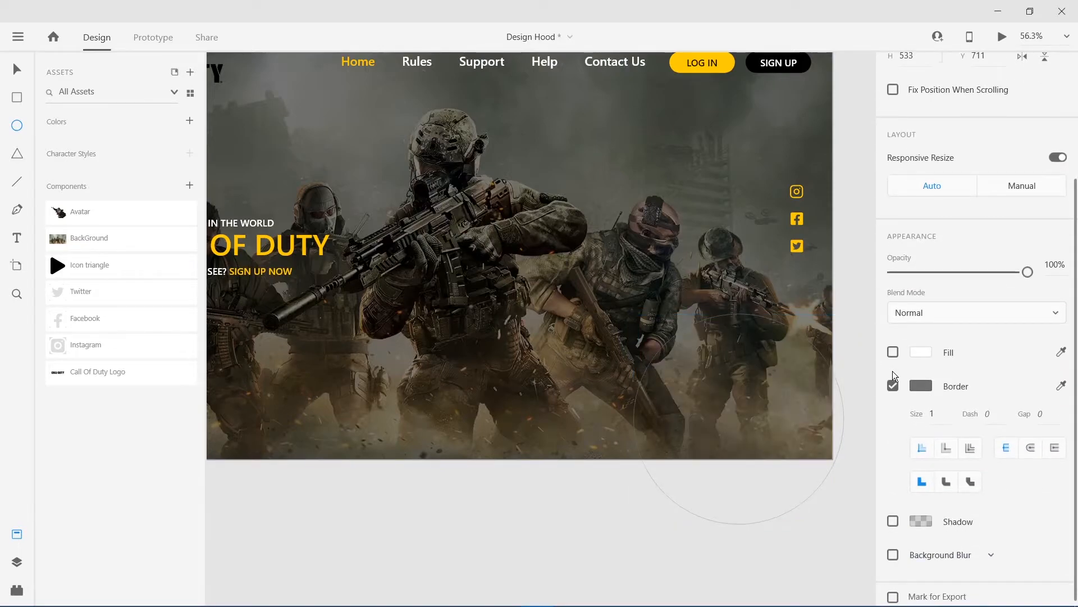
{"action": "left_click", "coordinate": [893, 386]}
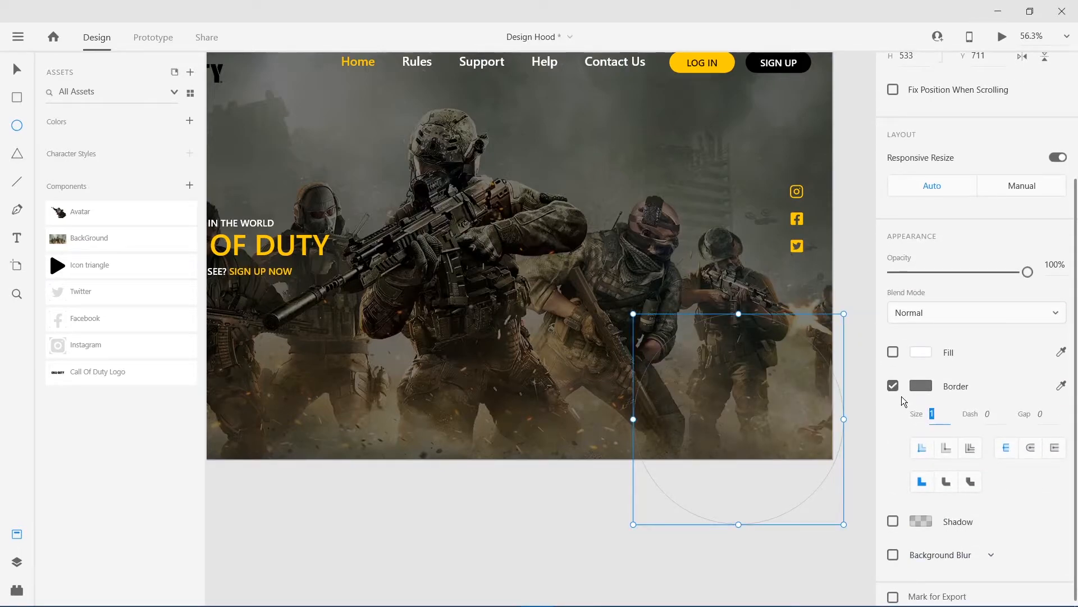
{"action": "type", "text": "2"}
{"action": "left_click", "coordinate": [917, 387]}
{"action": "left_click", "coordinate": [873, 435]}
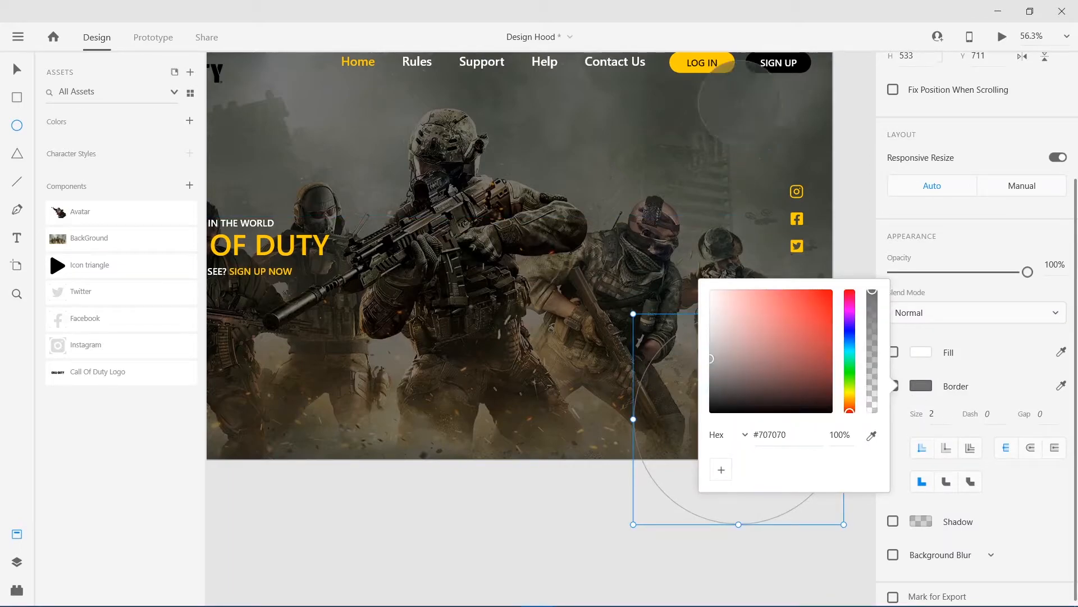
{"action": "left_click", "coordinate": [730, 66]}
Move the yellow circle outline up and against the artboard's right edge, to X 1387, Y 593.
{"action": "left_click", "coordinate": [17, 69]}
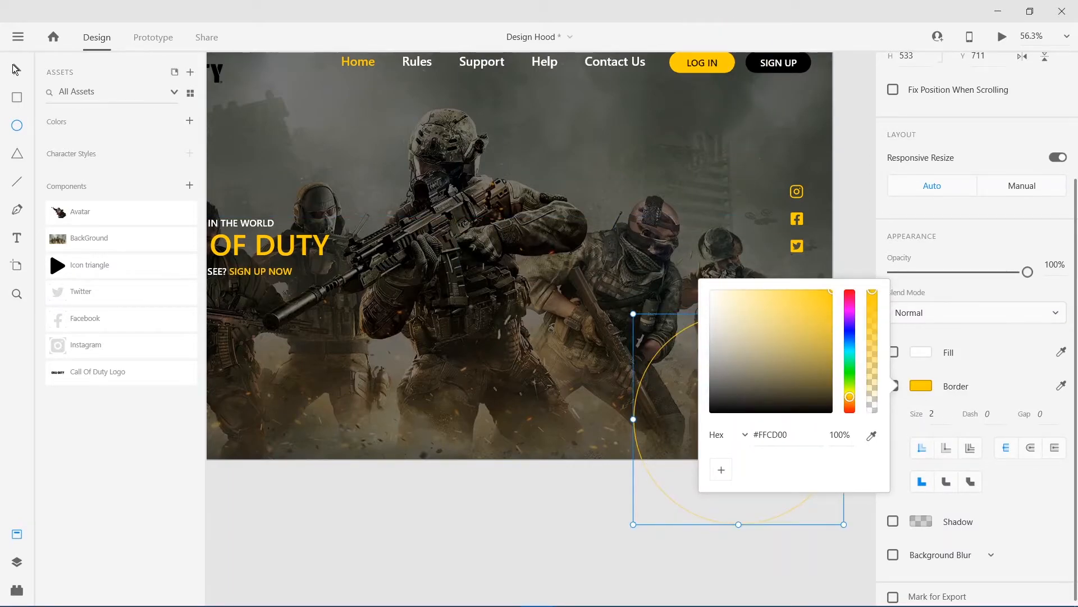
{"action": "left_click", "coordinate": [440, 505]}
{"action": "left_click", "coordinate": [440, 505]}
{"action": "left_click_drag", "start_coordinate": [659, 353], "coordinate": [632, 328]}
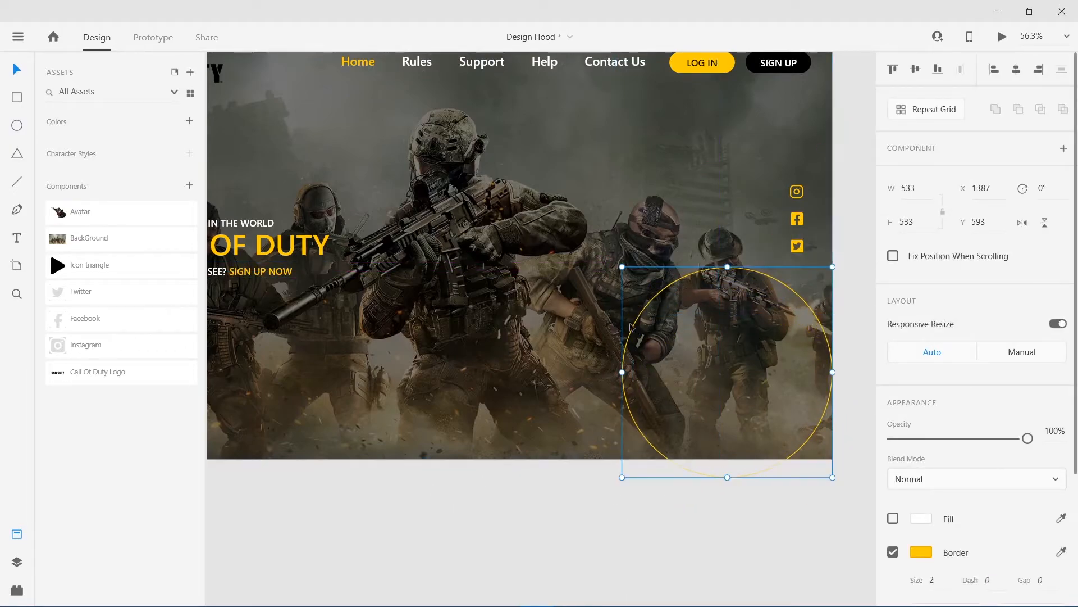
{"action": "left_click", "coordinate": [592, 511]}
Place the Avatar component over the yellow circle and align it to the artboard's lower-right corner, at X 1109, Y 540.
{"action": "left_click_drag", "start_coordinate": [86, 217], "coordinate": [630, 270]}
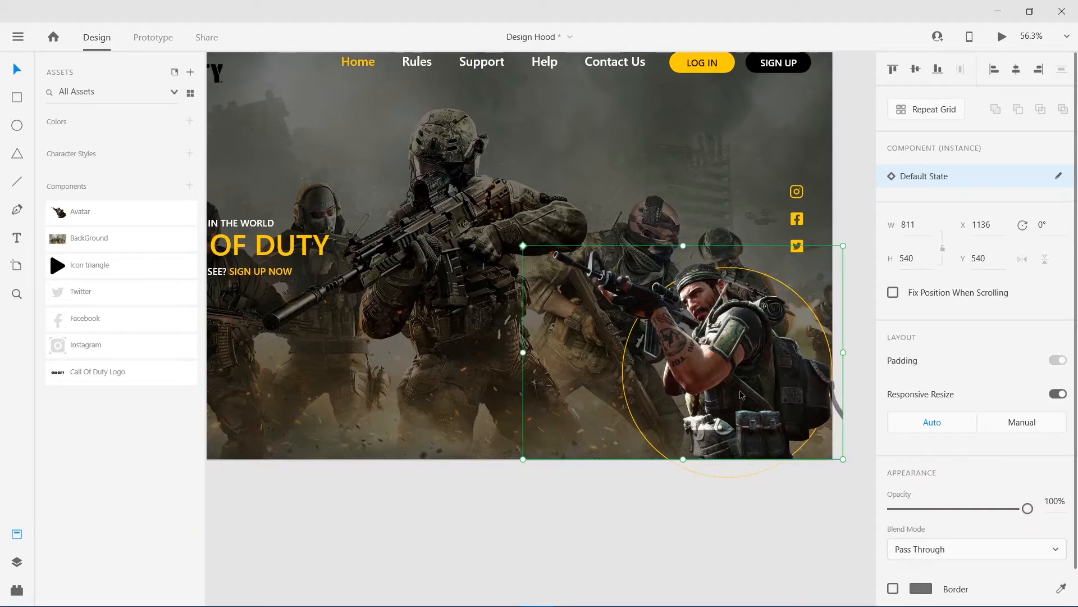
{"action": "left_click_drag", "start_coordinate": [739, 392], "coordinate": [729, 388]}
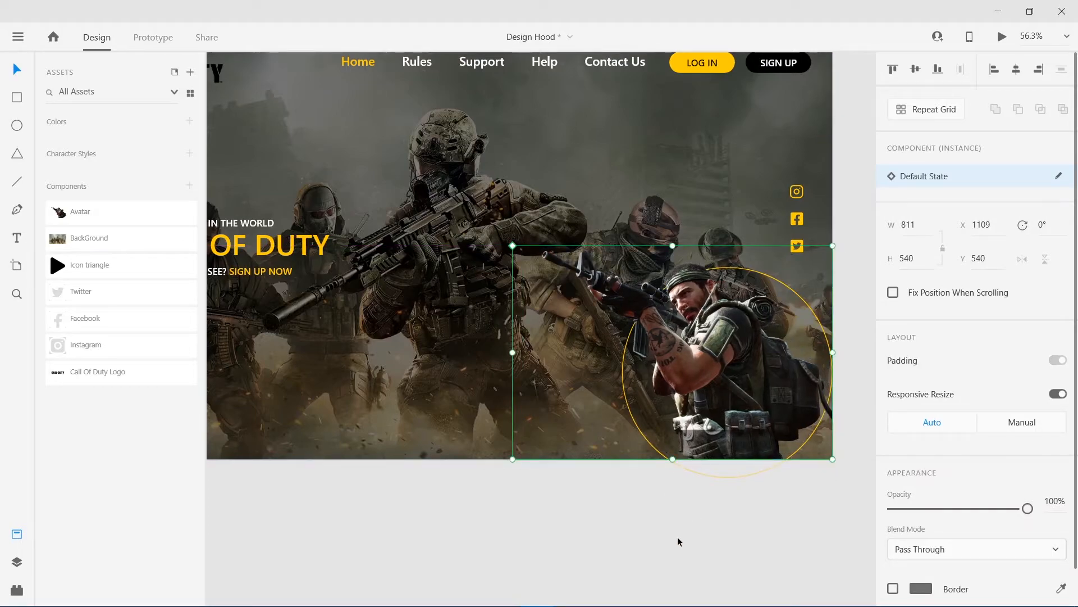
{"action": "left_click", "coordinate": [658, 497]}
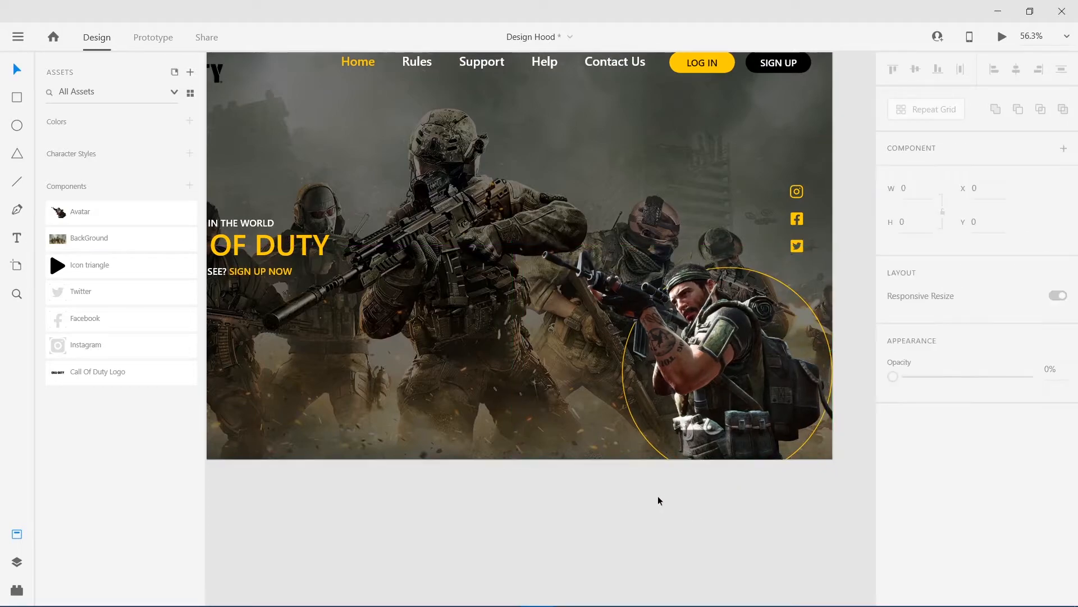
{"action": "left_click", "coordinate": [626, 395]}
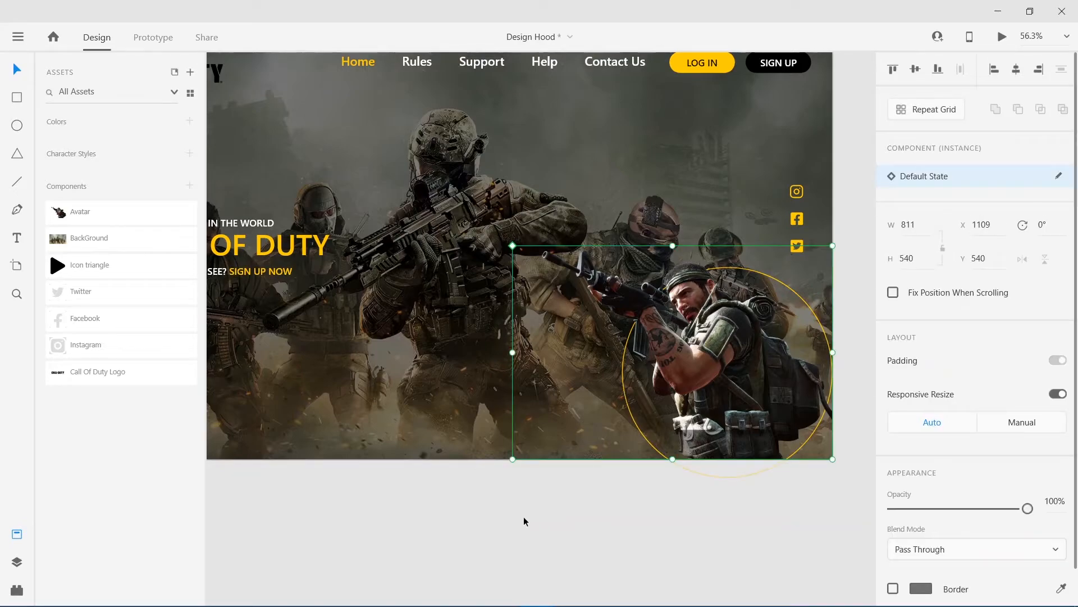
{"action": "left_click", "coordinate": [472, 514]}
Draw a white button rectangle below the sign-up line and round its corners to a radius of 86.
{"action": "scroll", "coordinate": [611, 338], "scroll_direction": "down", "scroll_amount": 3}
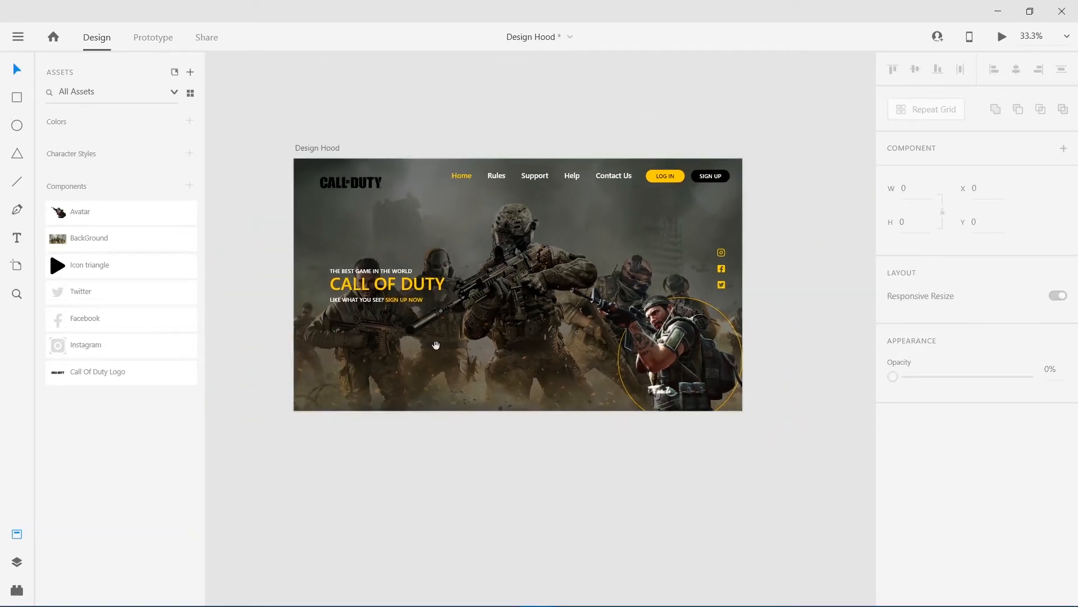
{"action": "left_click_drag", "start_coordinate": [436, 345], "coordinate": [511, 326]}
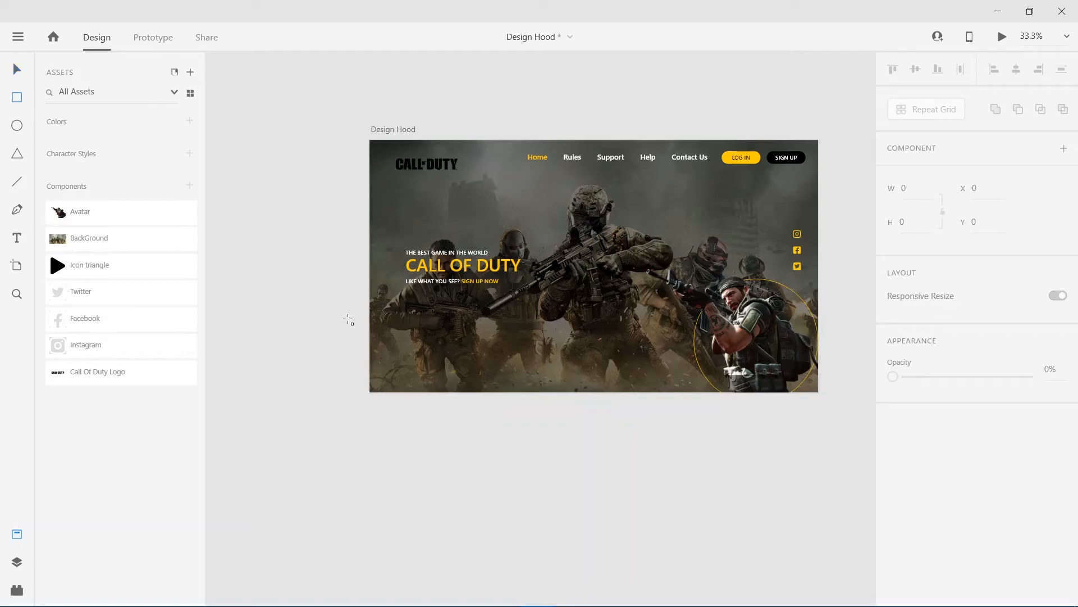
{"action": "mouse_move", "coordinate": [419, 309]}
{"action": "left_mouse_down"}
{"action": "mouse_move", "coordinate": [464, 312]}
{"action": "mouse_move", "coordinate": [502, 333]}
{"action": "left_mouse_up"}
{"action": "scroll", "coordinate": [972, 453], "scroll_direction": "down", "scroll_amount": 4}
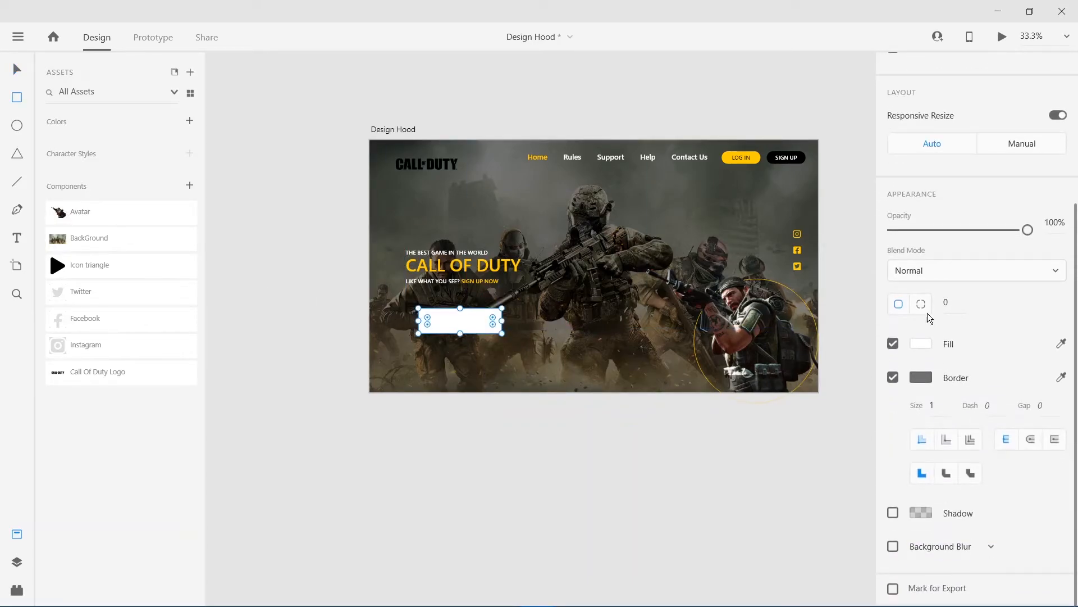
{"action": "type", "text": "25"}
{"action": "key", "text": "Return"}
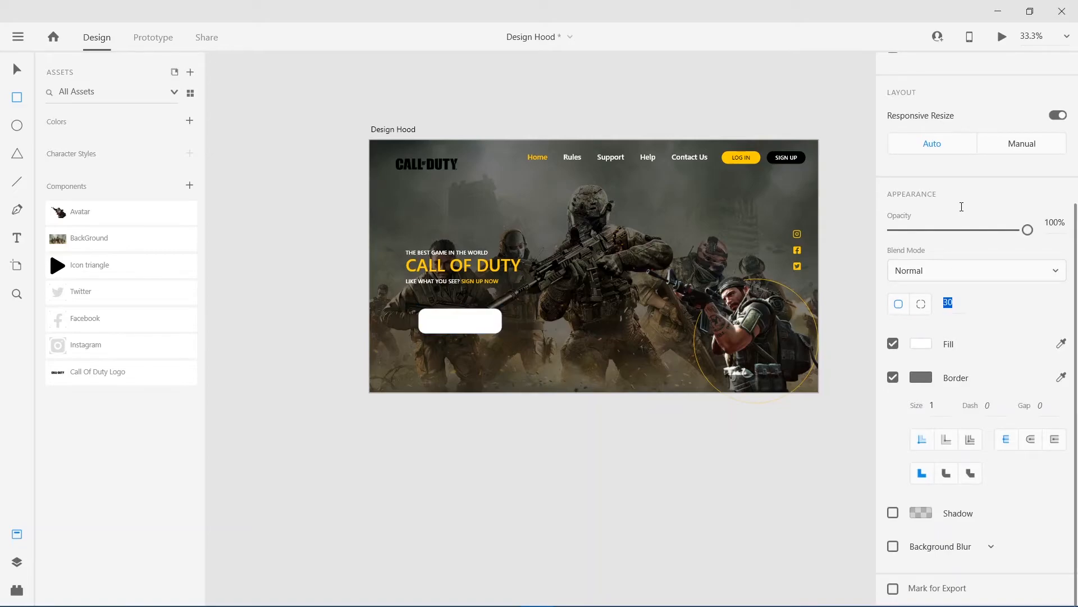
{"action": "left_click", "coordinate": [458, 323]}
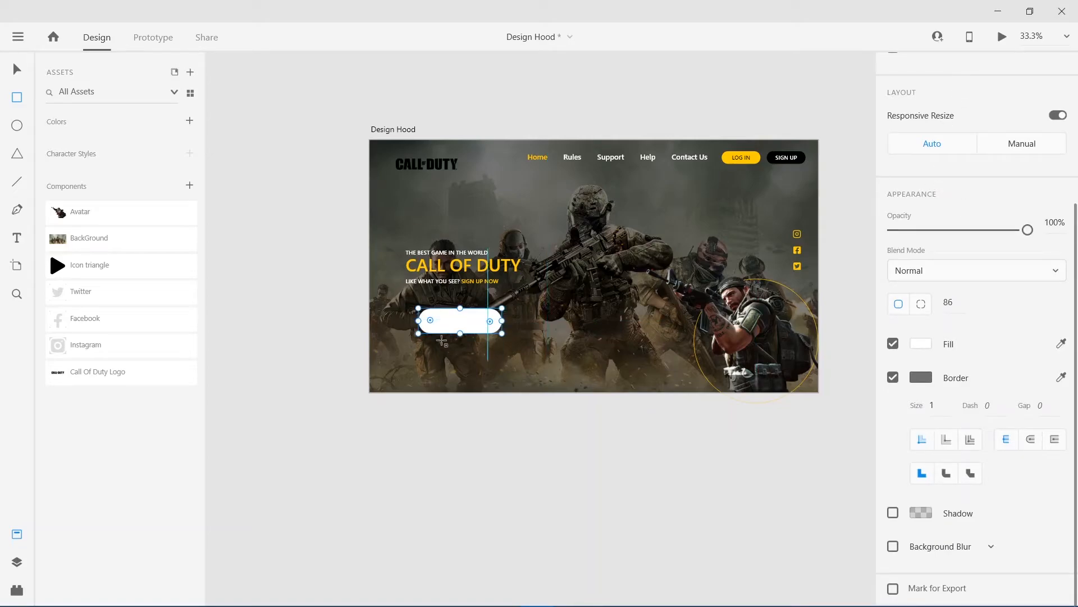
Add the text Play now inside the white button and set its fill to black #000000.
{"action": "scroll", "coordinate": [447, 334], "scroll_direction": "up", "scroll_amount": 5}
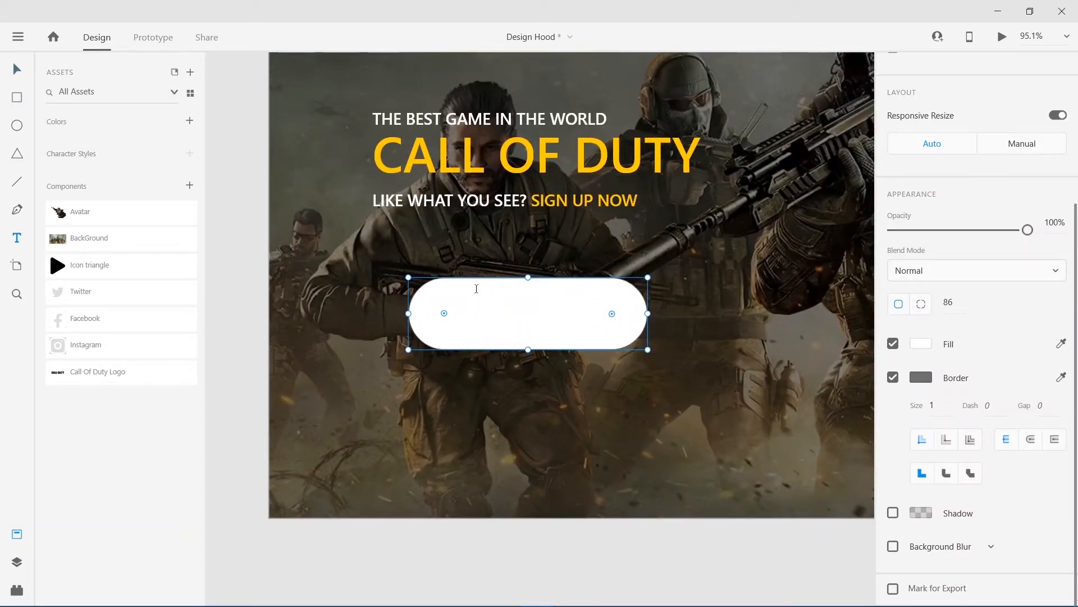
{"action": "left_click", "coordinate": [459, 312]}
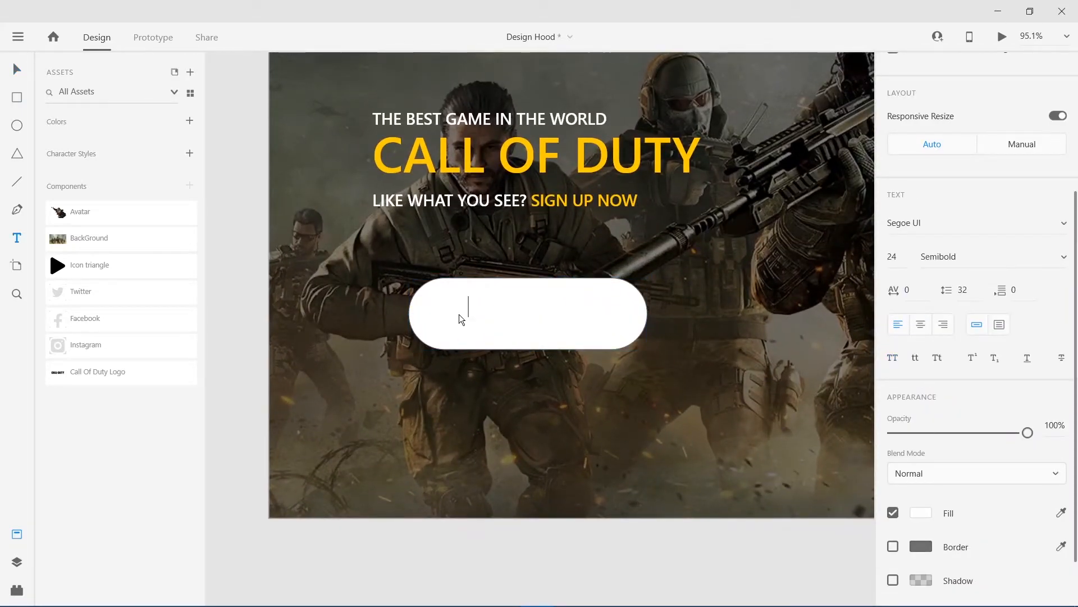
{"action": "type", "text": "N UP"}
{"action": "key", "text": "Escape"}
{"action": "scroll", "coordinate": [939, 423], "scroll_direction": "down", "scroll_amount": 5}
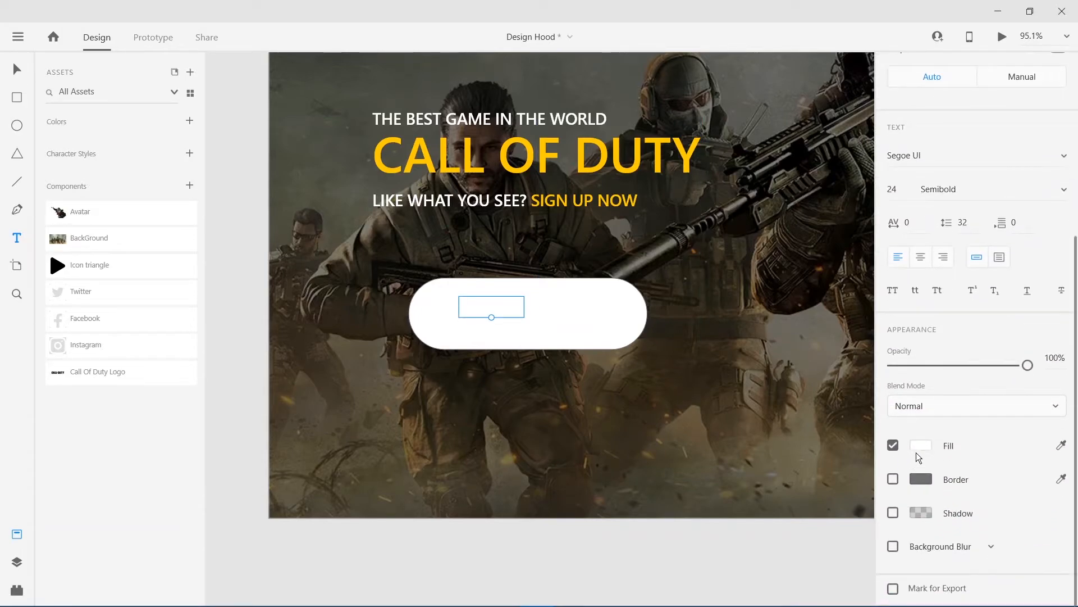
{"action": "left_click", "coordinate": [921, 446]}
{"action": "left_click_drag", "start_coordinate": [769, 436], "coordinate": [655, 466]}
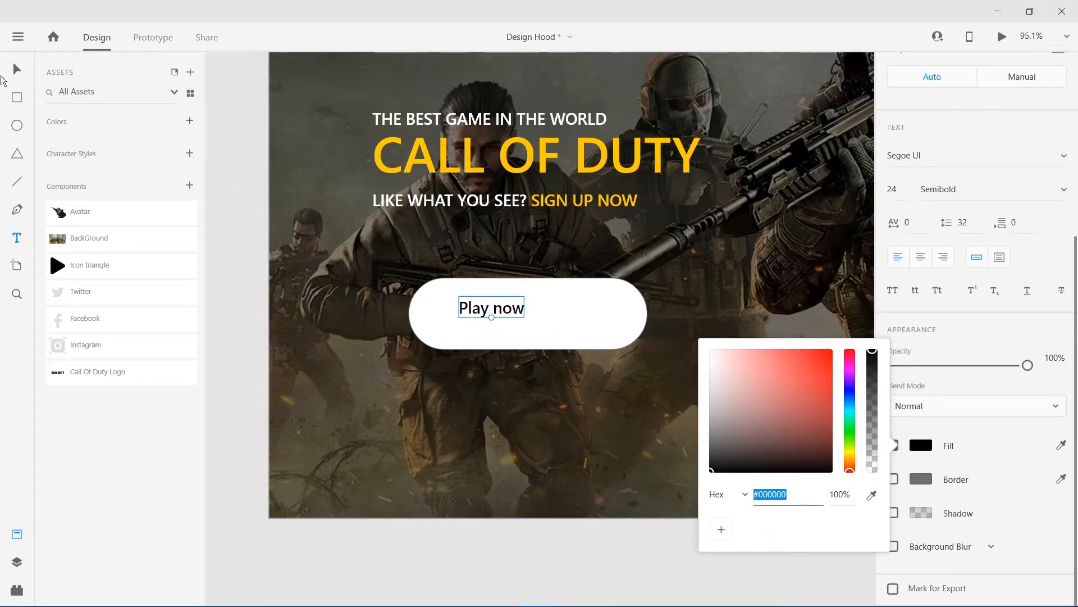
{"action": "left_click", "coordinate": [18, 70]}
{"action": "left_click", "coordinate": [463, 526]}
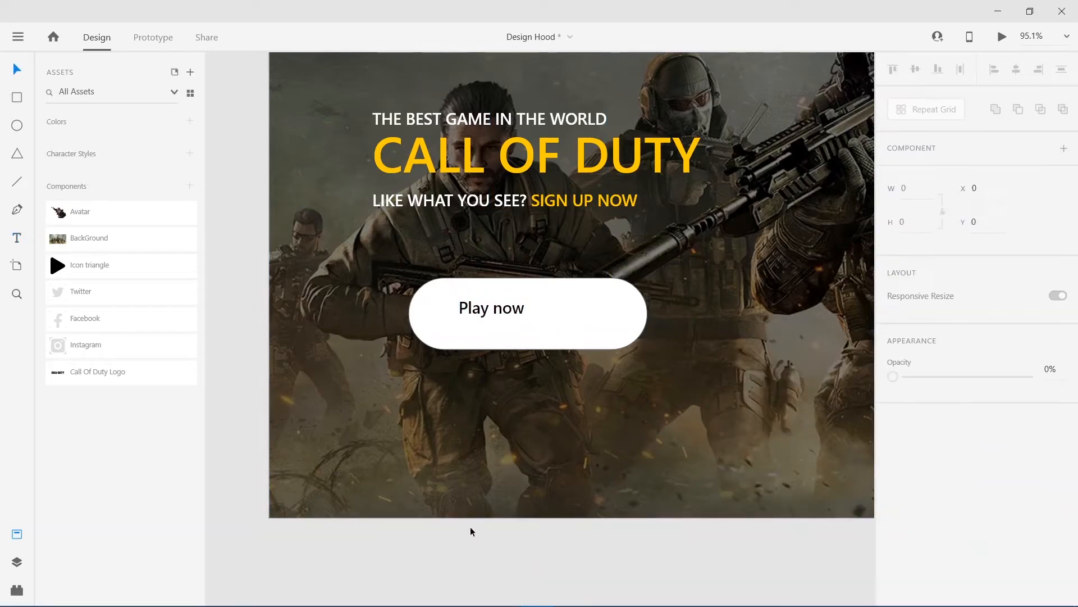
Set the Play now label in all caps, enlarge it to size 33 and place it at X 248, Y 752.
{"action": "left_click", "coordinate": [490, 318]}
{"action": "scroll", "coordinate": [907, 508], "scroll_direction": "down", "scroll_amount": 2}
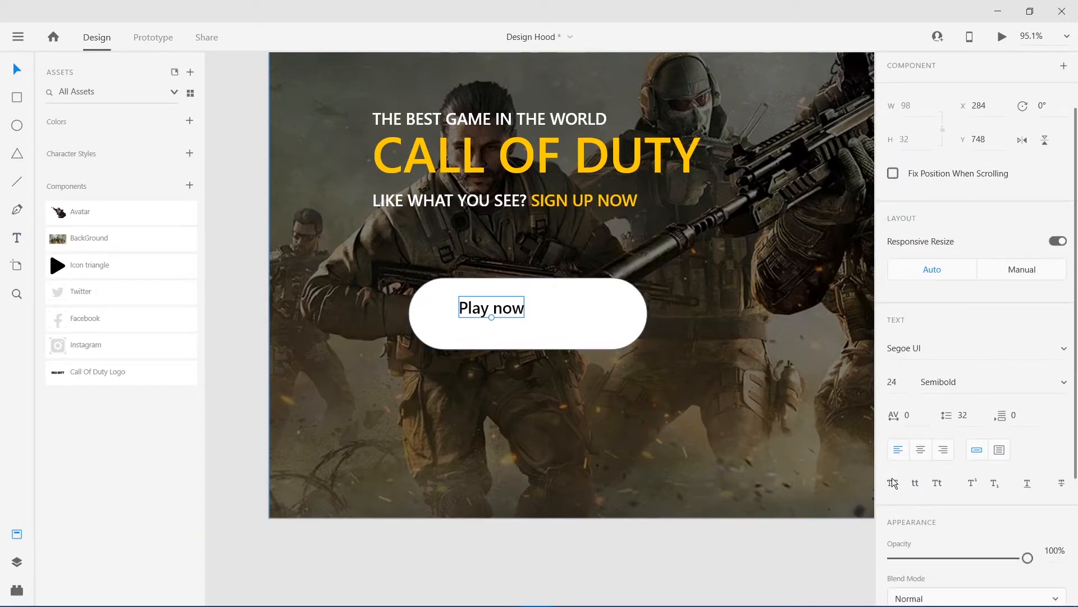
{"action": "left_click", "coordinate": [893, 482]}
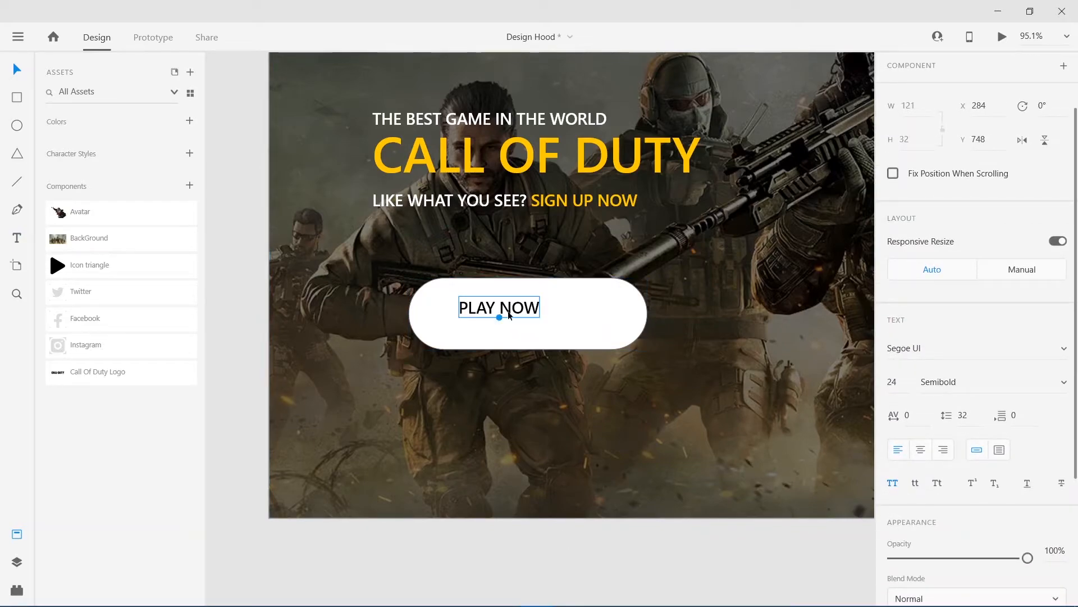
{"action": "left_click_drag", "start_coordinate": [498, 318], "coordinate": [507, 324]}
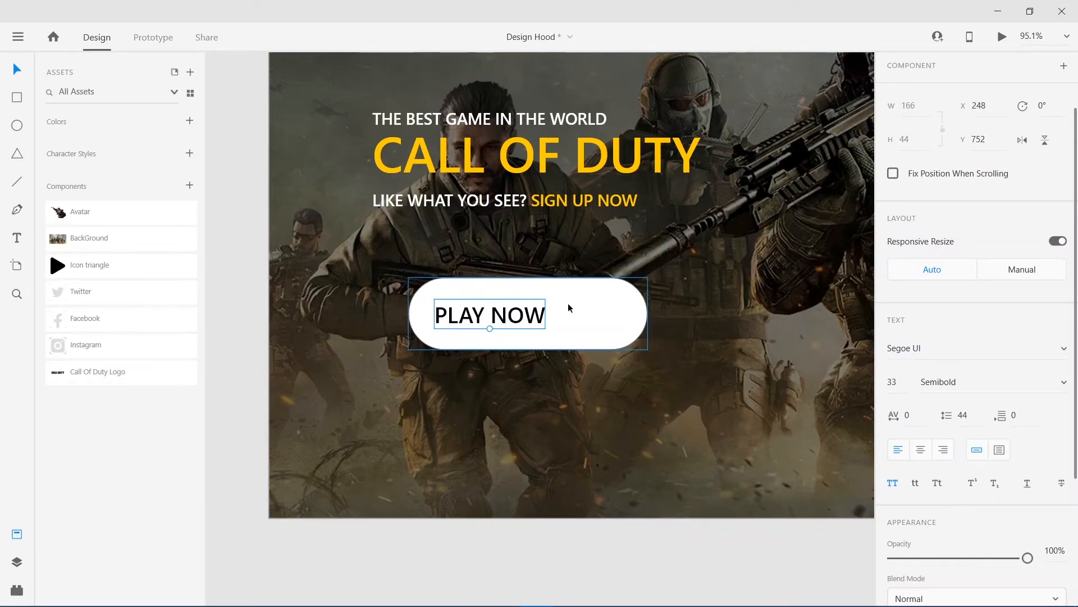
Shrink the white rounded rectangle behind PLAY NOW to about 272 by 82 px.
{"action": "scroll", "coordinate": [569, 298], "scroll_direction": "down", "scroll_amount": 5}
{"action": "scroll", "coordinate": [569, 298], "scroll_direction": "up", "scroll_amount": 4}
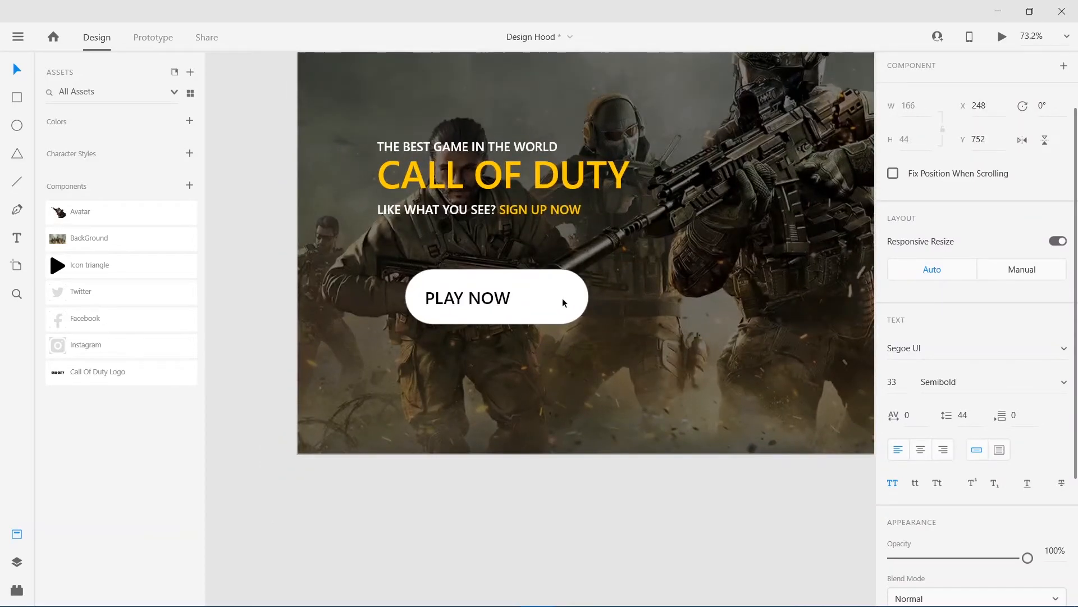
{"action": "left_click", "coordinate": [547, 319]}
{"action": "left_click_drag", "start_coordinate": [583, 321], "coordinate": [511, 292]}
{"action": "scroll", "coordinate": [634, 310], "scroll_direction": "down", "scroll_amount": 5}
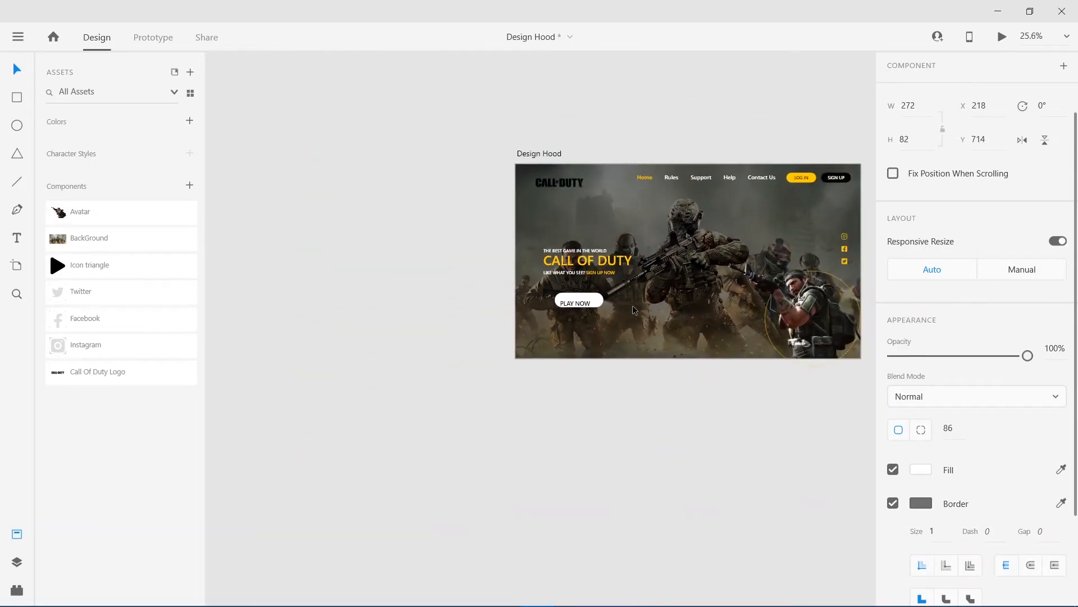
{"action": "scroll", "coordinate": [632, 305], "scroll_direction": "right", "scroll_amount": 2}
{"action": "left_click", "coordinate": [559, 436]}
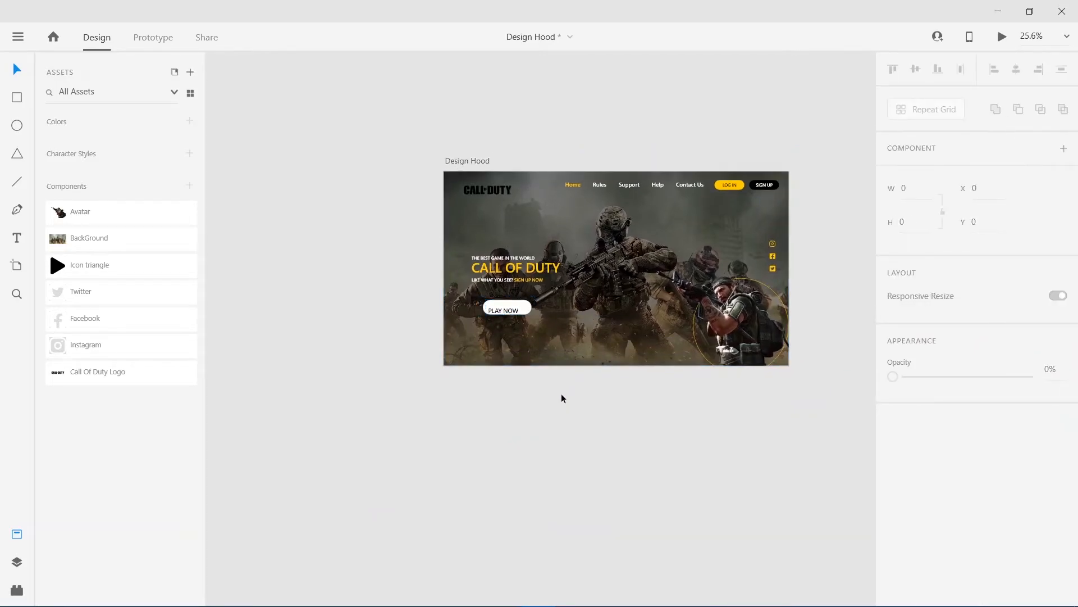
Widen the white button to 334 px and move the PLAY NOW label inside it to X 258, Y 733.
{"action": "scroll", "coordinate": [559, 329], "scroll_direction": "up", "scroll_amount": 5}
{"action": "left_click", "coordinate": [462, 270]}
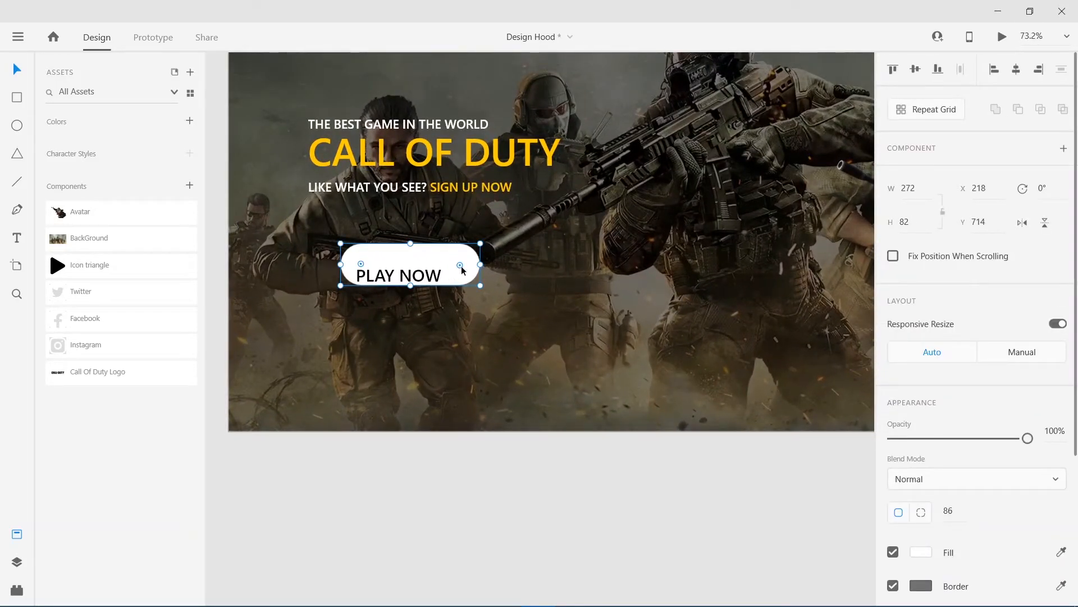
{"action": "left_click_drag", "start_coordinate": [481, 265], "coordinate": [512, 264]}
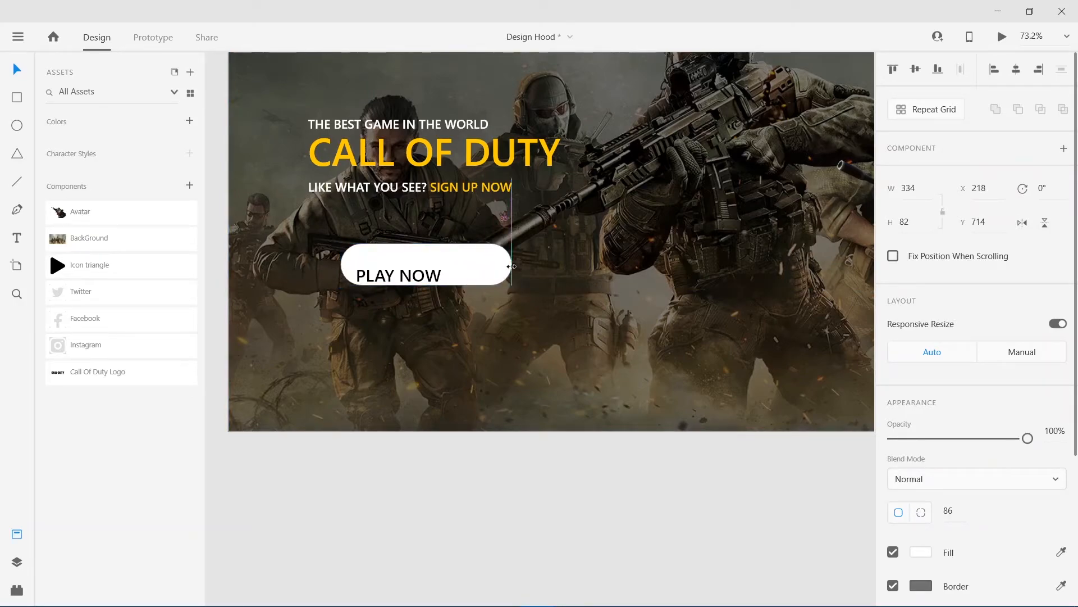
{"action": "double_click", "coordinate": [433, 286]}
{"action": "left_click_drag", "start_coordinate": [433, 286], "coordinate": [429, 270]}
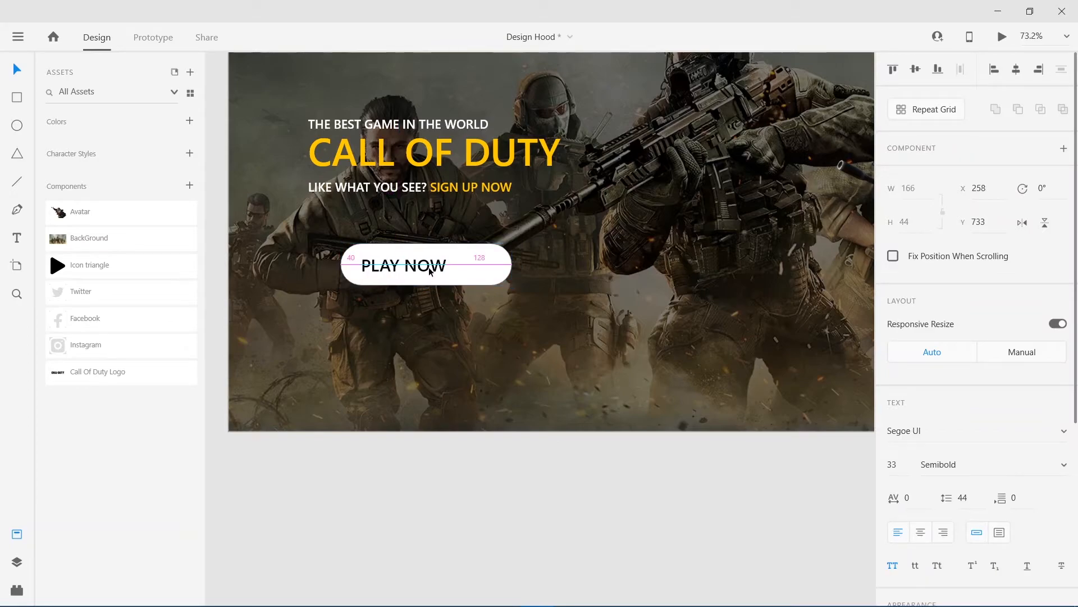
Draw a circle about 58 px in diameter inside the right end of the PLAY NOW button.
{"action": "scroll", "coordinate": [486, 266], "scroll_direction": "up", "scroll_amount": 5}
{"action": "scroll", "coordinate": [486, 267], "scroll_direction": "up", "scroll_amount": 1}
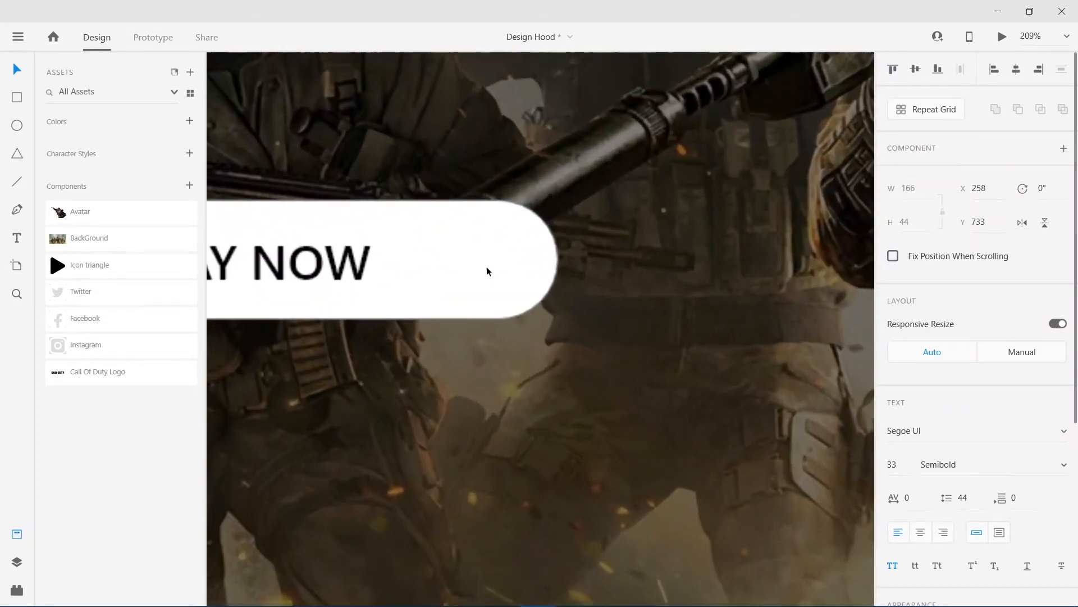
{"action": "key", "text": "r"}
{"action": "left_click_drag", "start_coordinate": [465, 227], "coordinate": [551, 315]}
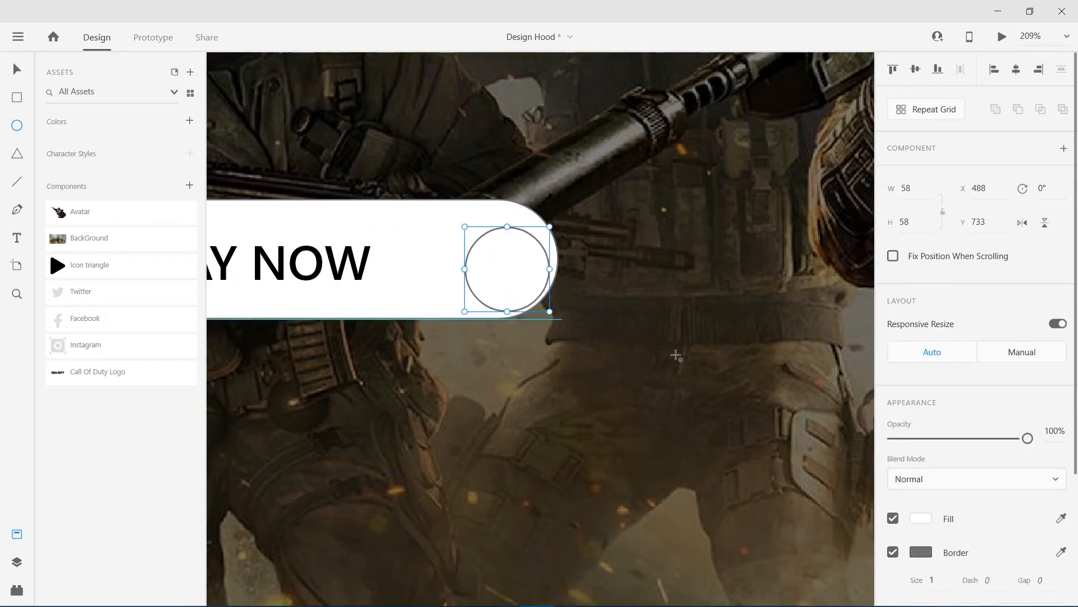
Remove the small circle's border and fill it with yellow #FFCC00 sampled from the CALL OF DUTY heading.
{"action": "scroll", "coordinate": [949, 535], "scroll_direction": "down", "scroll_amount": 3}
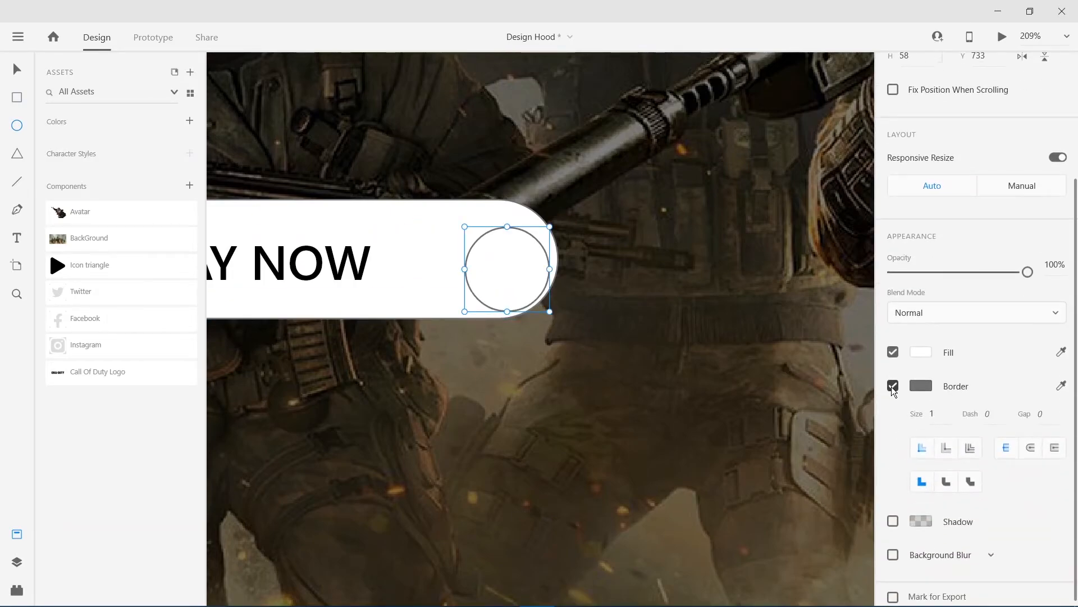
{"action": "left_click", "coordinate": [893, 387]}
{"action": "left_click", "coordinate": [921, 446]}
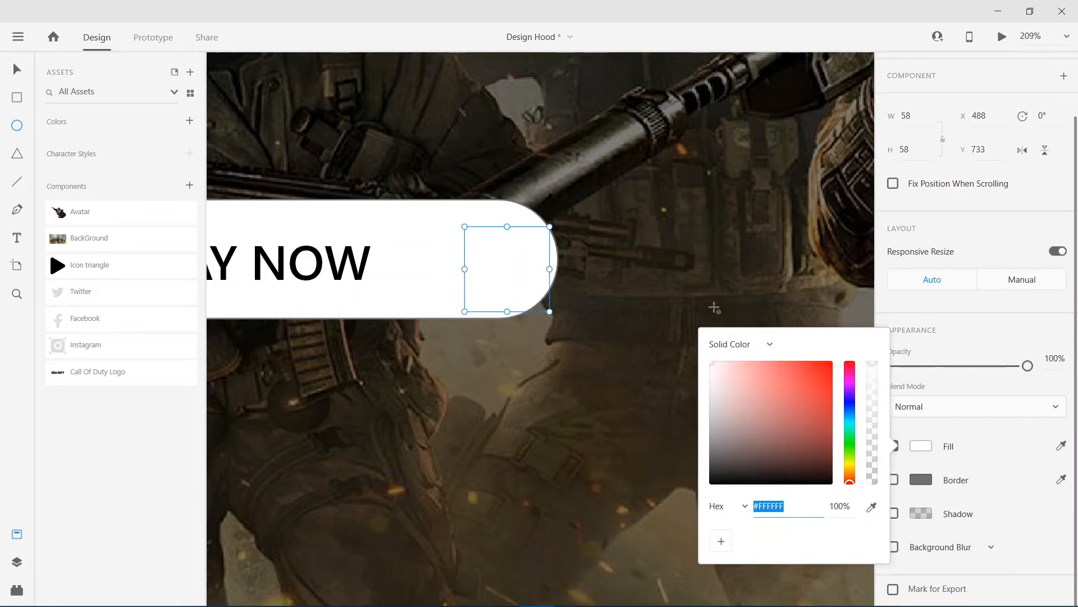
{"action": "scroll", "coordinate": [667, 243], "scroll_direction": "down", "scroll_amount": 5}
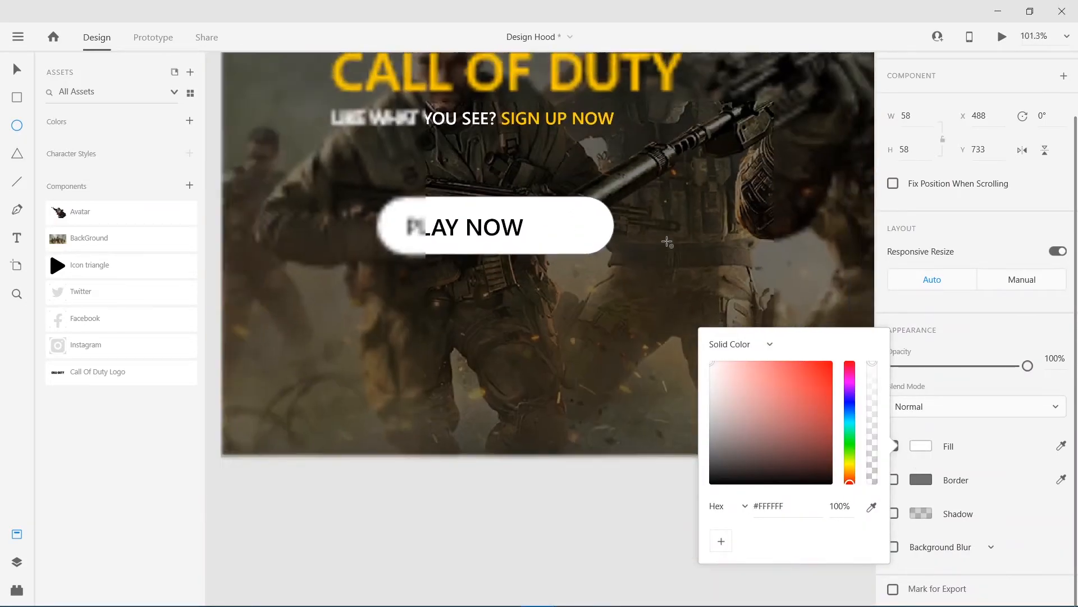
{"action": "left_click", "coordinate": [871, 507]}
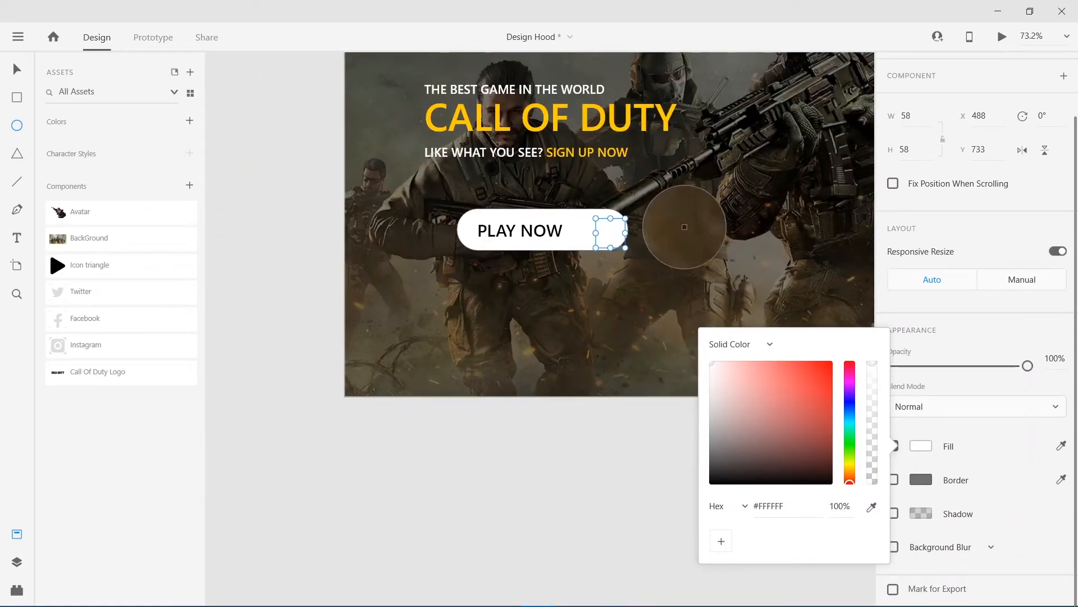
{"action": "left_click", "coordinate": [644, 123]}
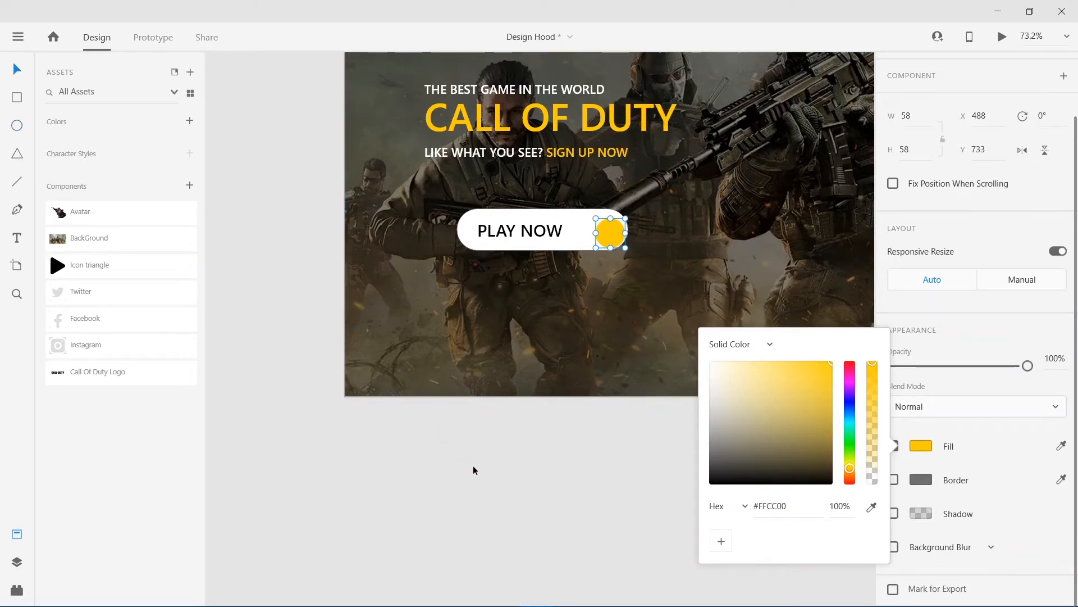